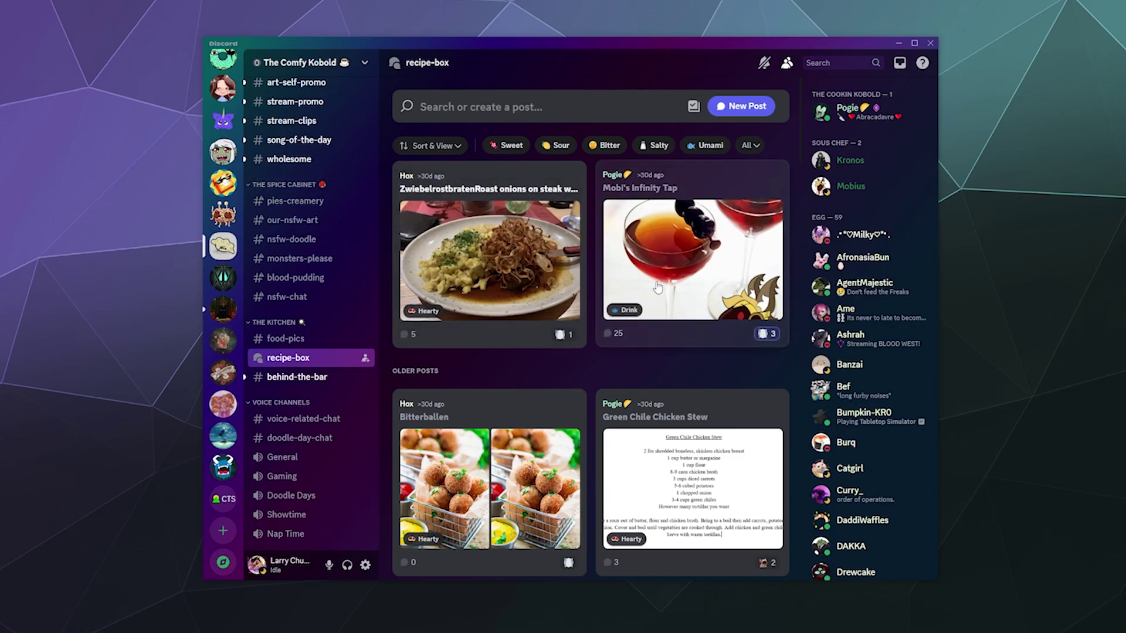
# - Browse the posts in the recipe-box forum and filter them by the Hearty tag
pyautogui.scroll(-10, 589, 269)
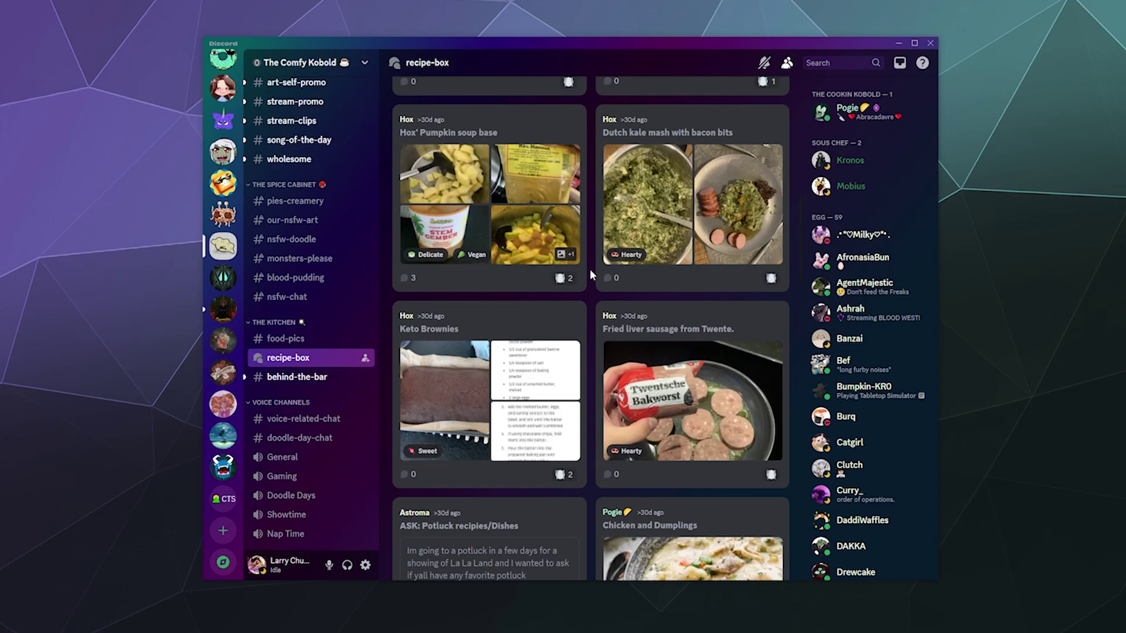
pyautogui.scroll(8, 589, 268)
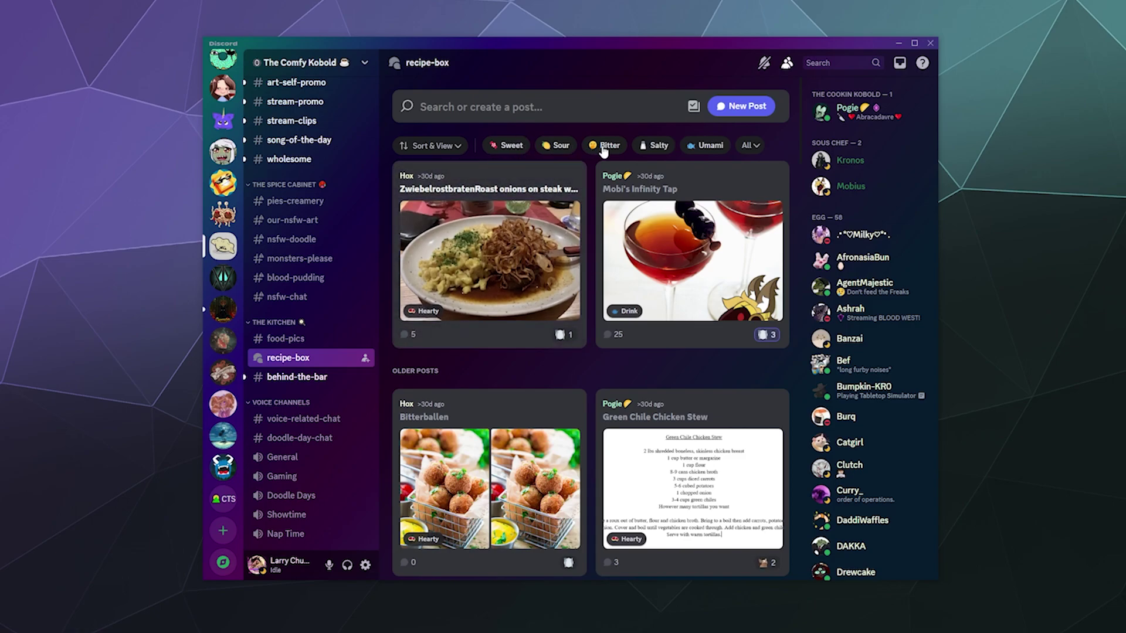
pyautogui.click(747, 146)
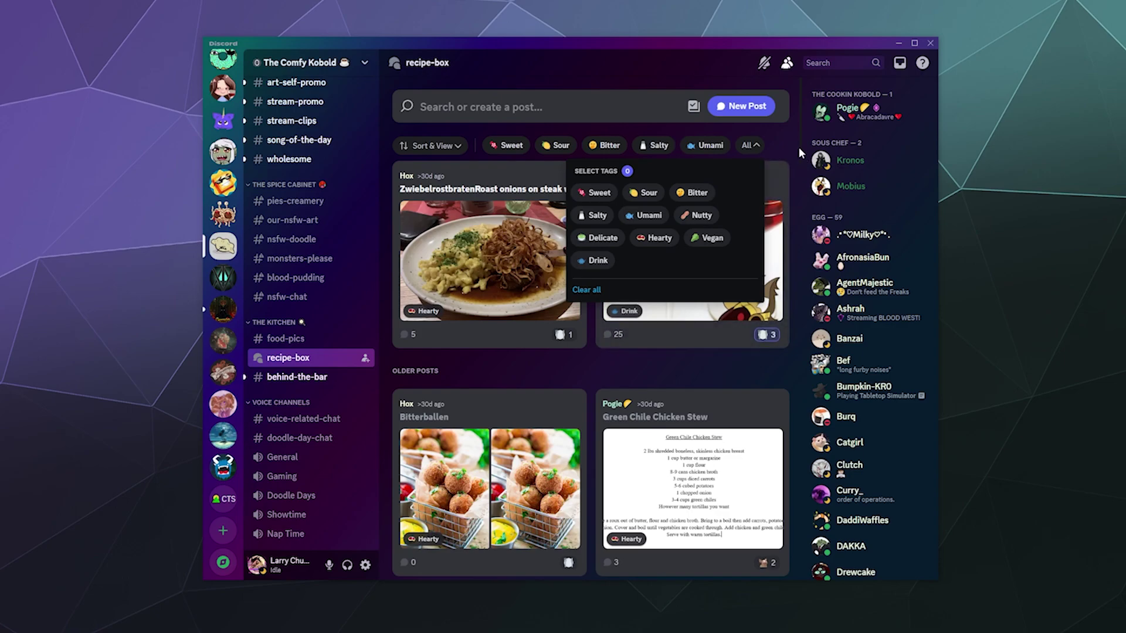
pyautogui.click(652, 241)
pyautogui.click(744, 311)
pyautogui.scroll(-5, 704, 293)
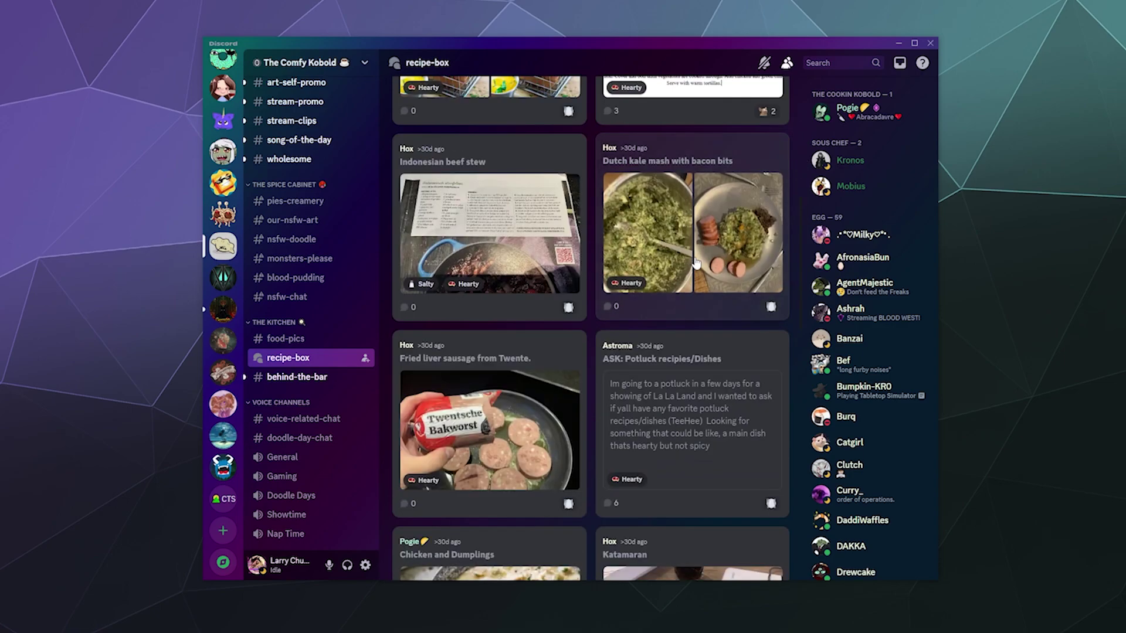
pyautogui.scroll(-4, 659, 284)
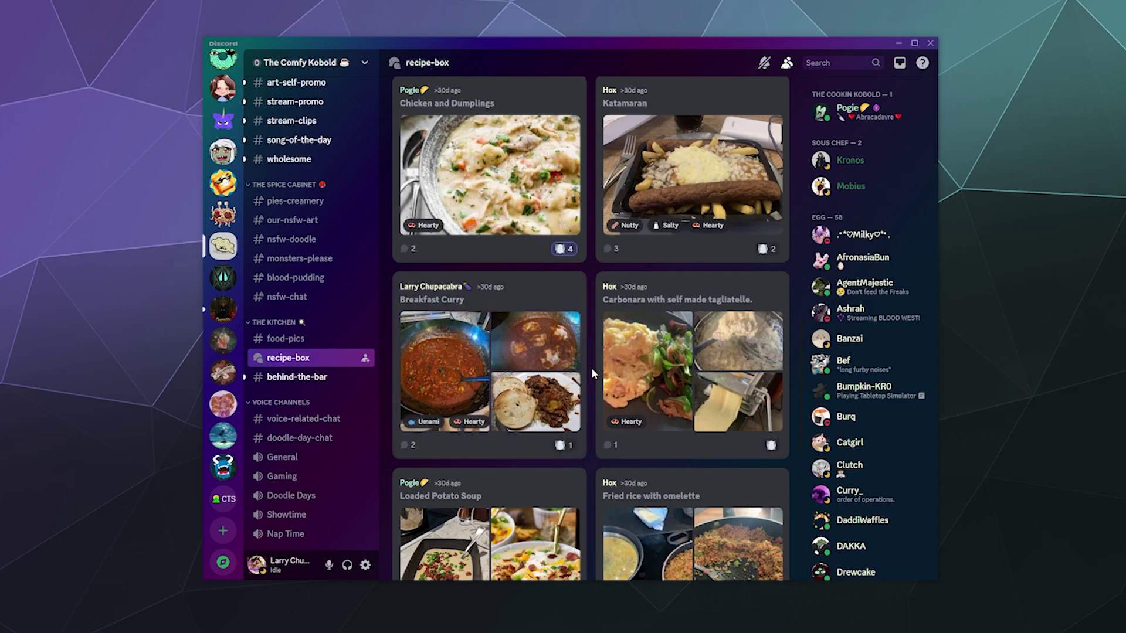
# - Switch to the Chupacabra's Lair server and look through the posts in its food-recipes text channel
pyautogui.click(225, 474)
pyautogui.scroll(-5, 302, 410)
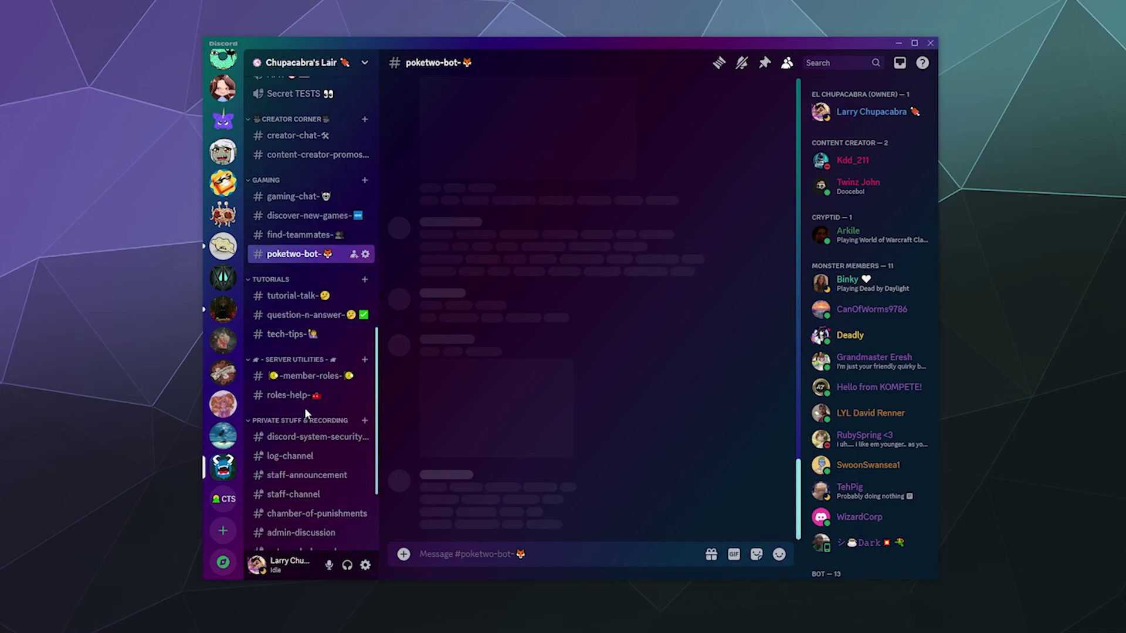
pyautogui.scroll(10, 289, 404)
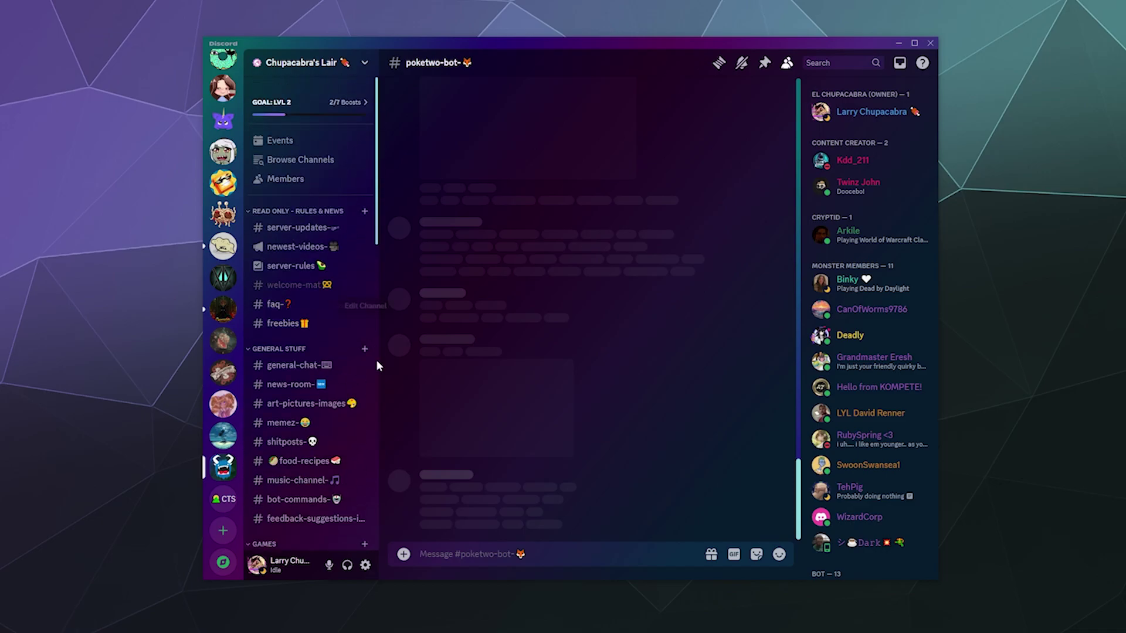
pyautogui.scroll(-1, 311, 443)
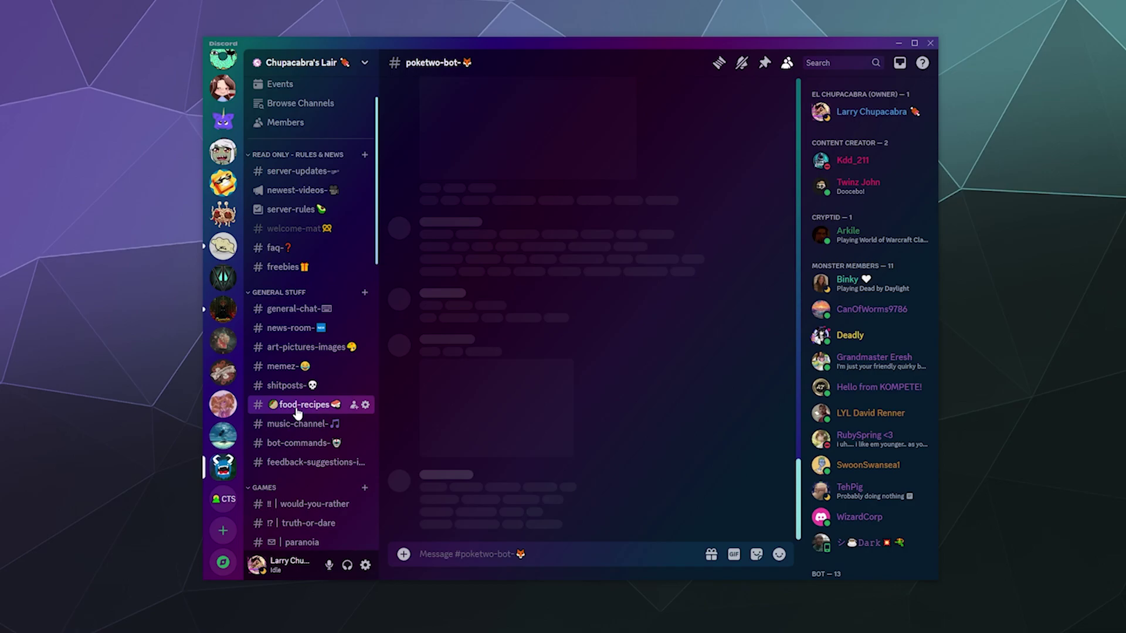
pyautogui.click(299, 405)
pyautogui.scroll(5, 469, 382)
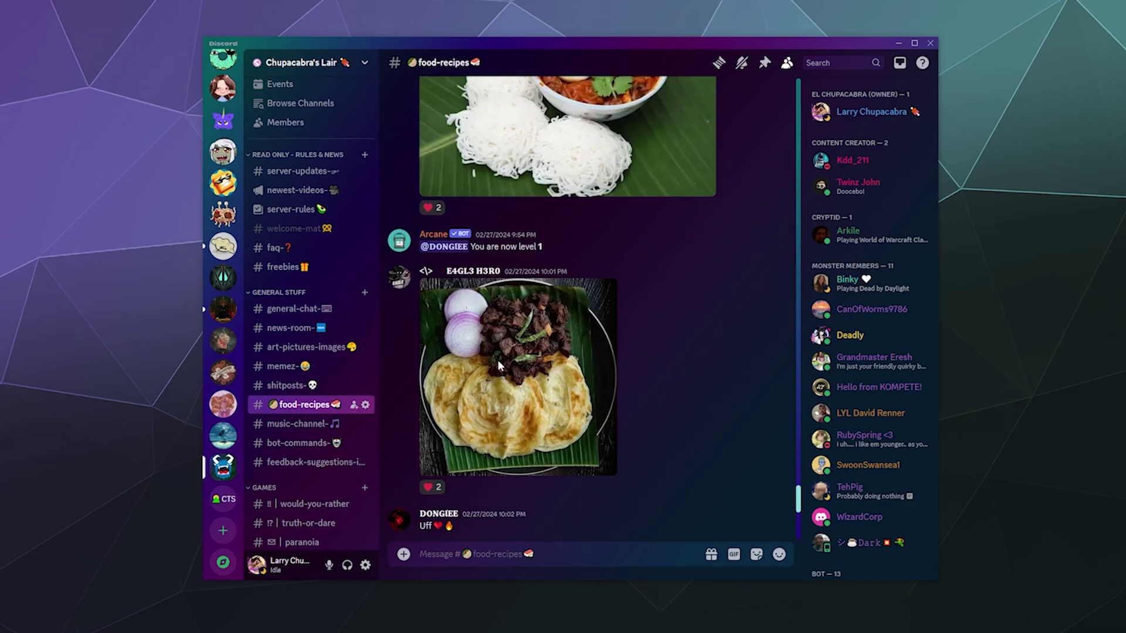
pyautogui.scroll(10, 497, 363)
pyautogui.scroll(-20, 498, 363)
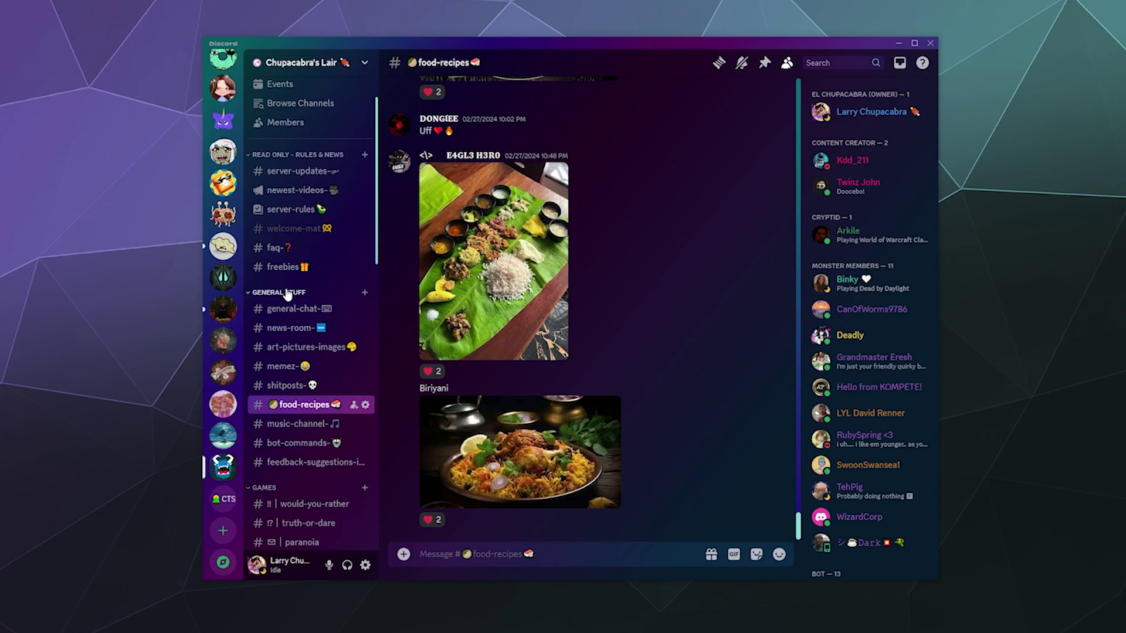
# - Create a forum channel named the-food-gallery in the General Stuff category and place it directly above food-recipes
pyautogui.scroll(-2, 295, 291)
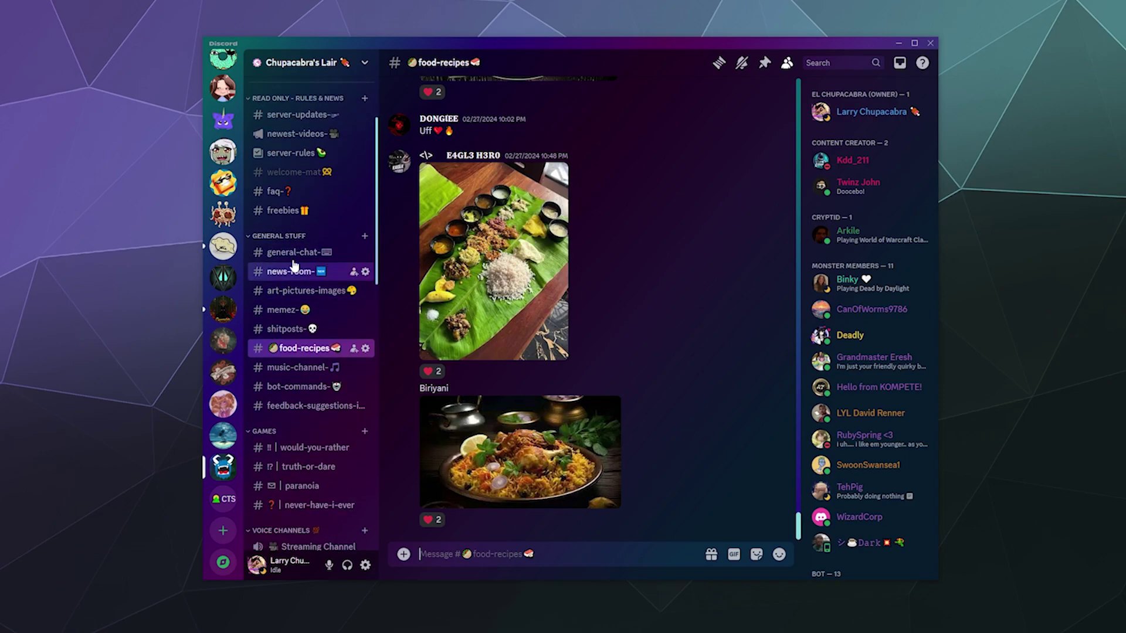
pyautogui.click(365, 236)
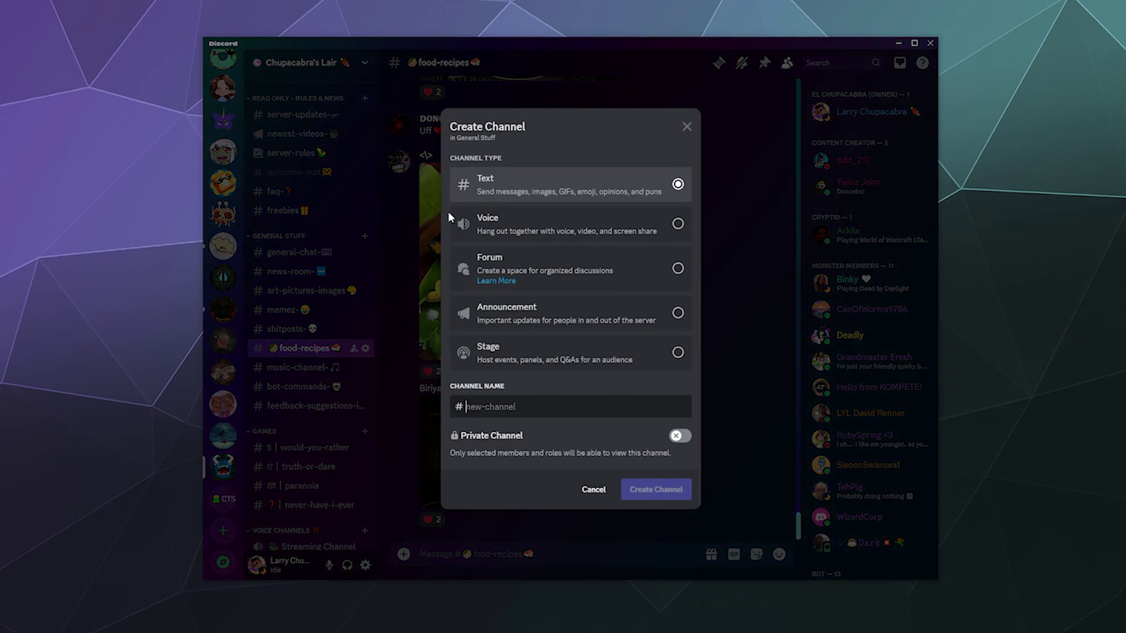
pyautogui.click(678, 270)
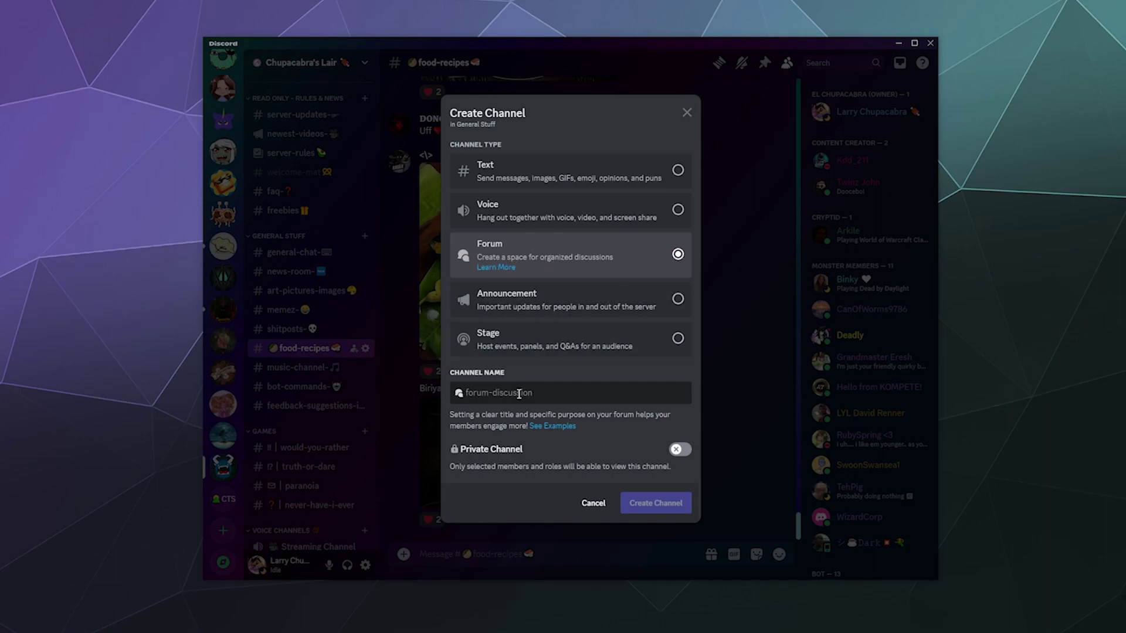
pyautogui.write('the-foood')
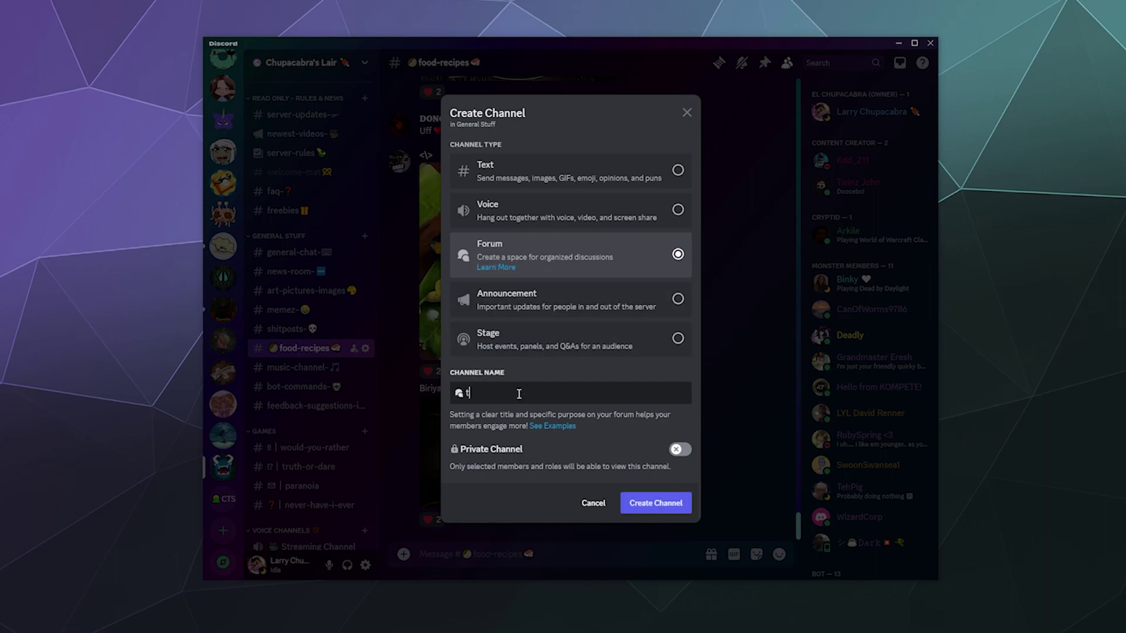
pyautogui.press('BackSpace')
pyautogui.press('BackSpace')
pyautogui.press('BackSpace')
pyautogui.write('od-gallery')
pyautogui.click(656, 504)
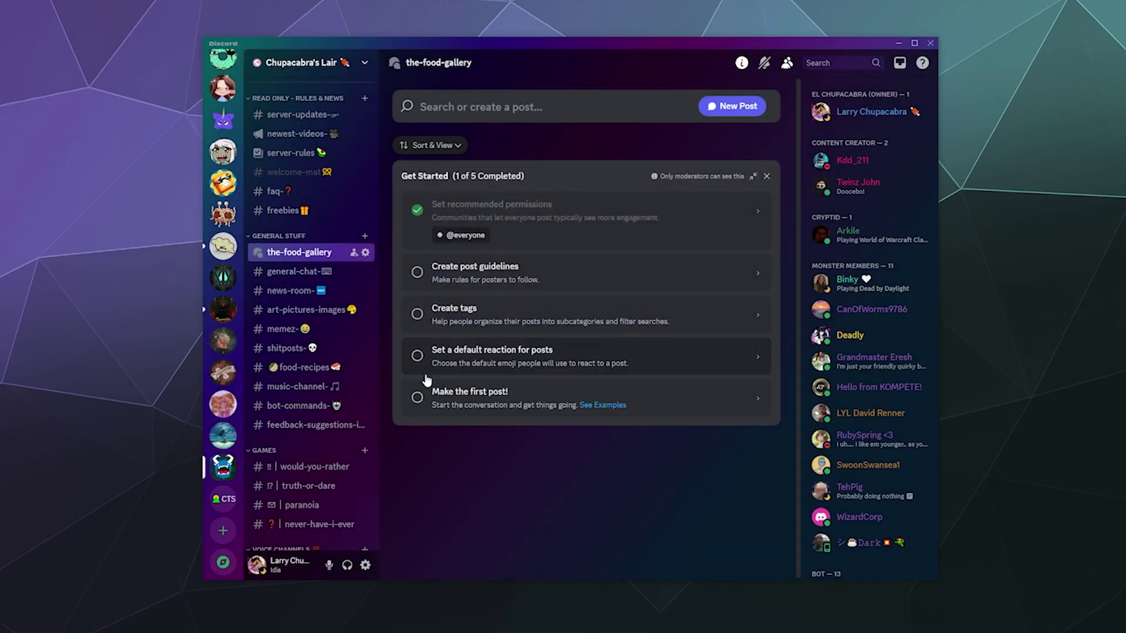
pyautogui.moveTo(295, 257); pyautogui.dragTo(291, 355)
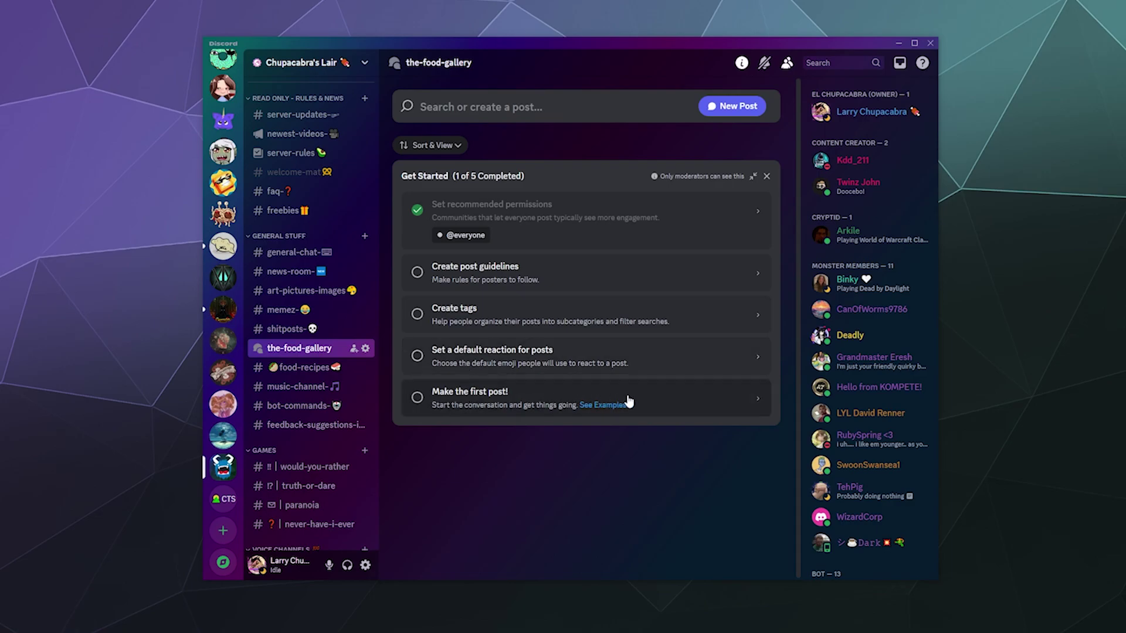
# - Write post guidelines inviting members to share food-related creations and recipes from IRL or the web, with "Sharing recipes is encouraged, but not required."
pyautogui.click(551, 271)
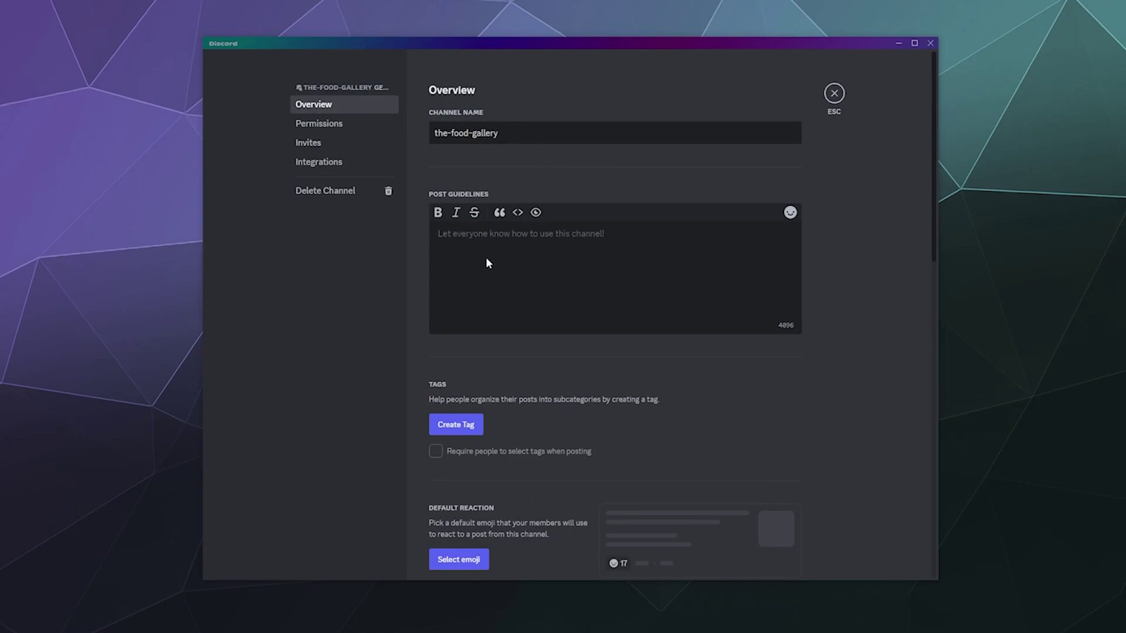
pyautogui.write('A place to p')
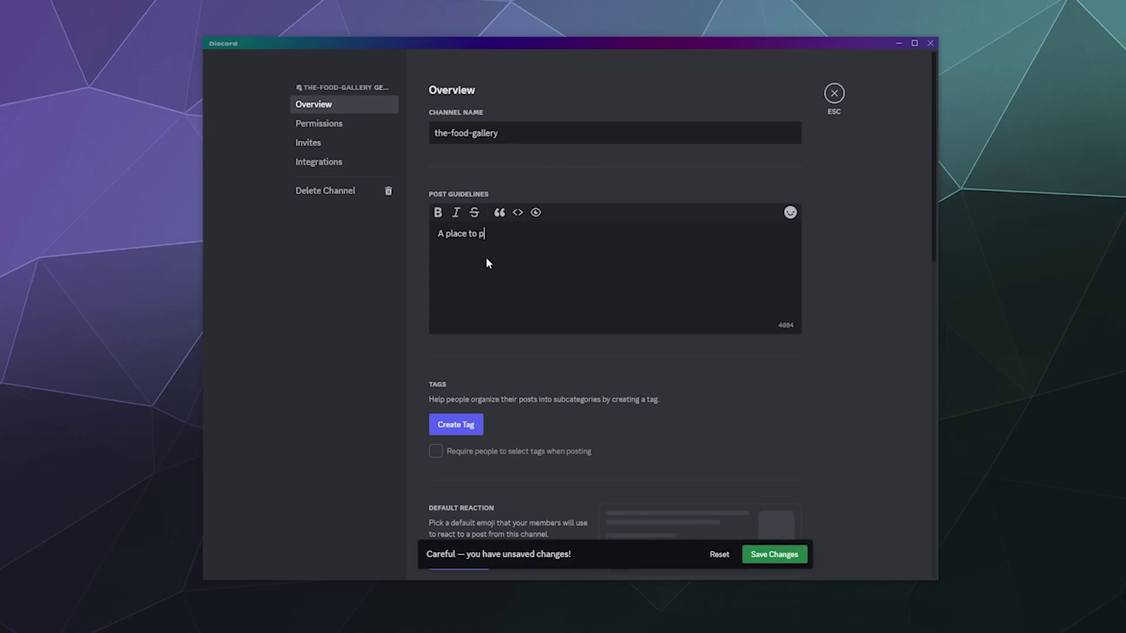
pyautogui.write('ost all of your favorite creation')
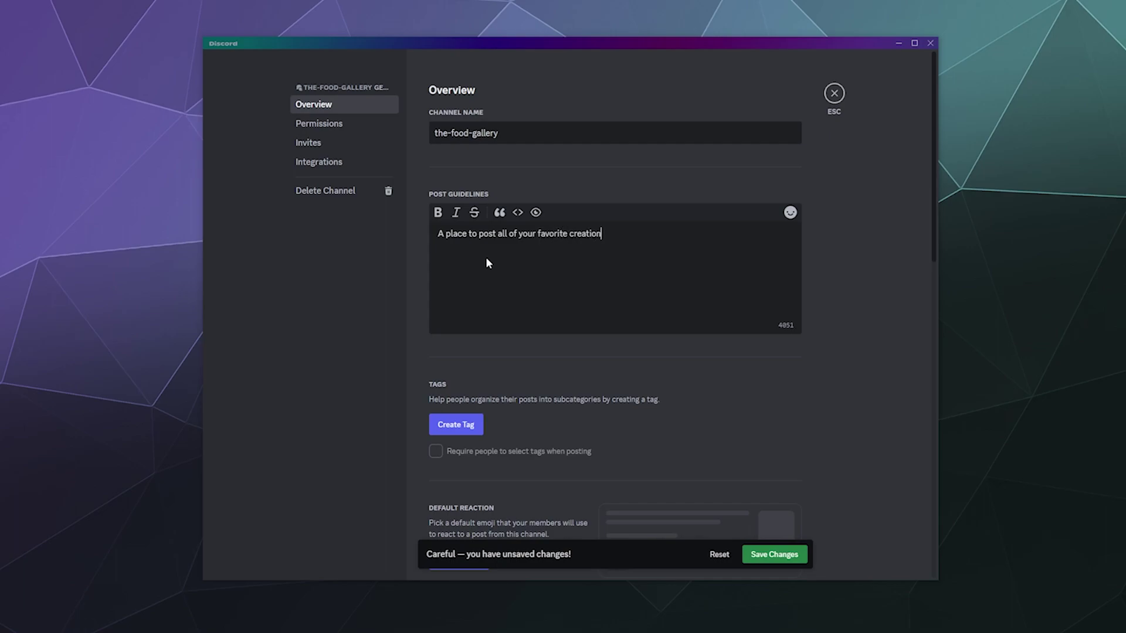
pyautogui.write(' (Food Related) and recipe')
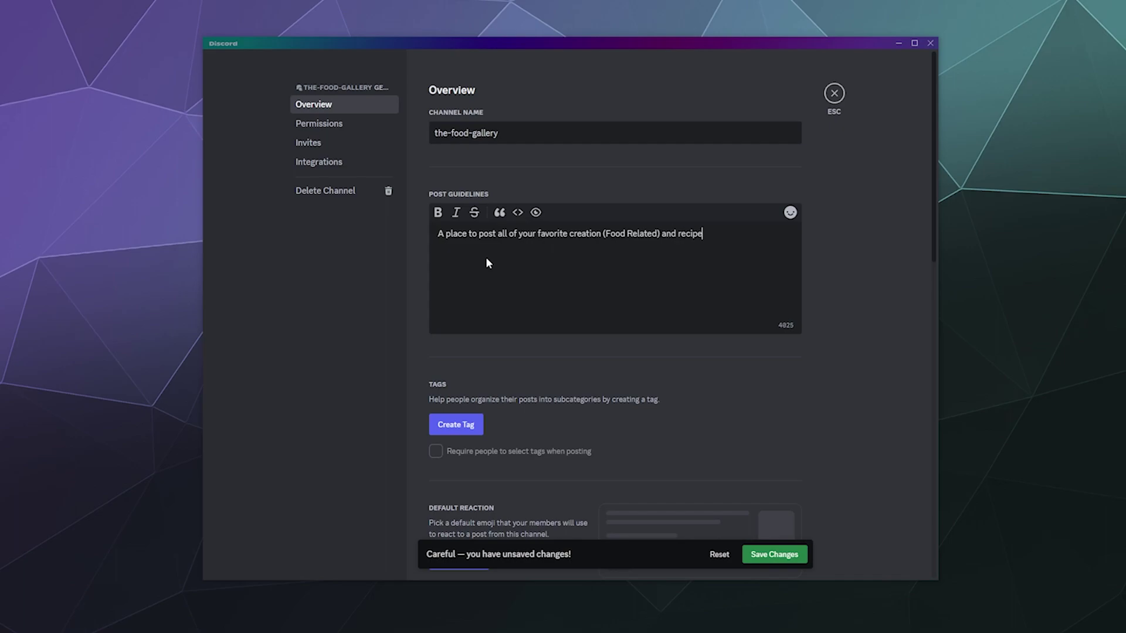
pyautogui.write('s that you find either IRL or o')
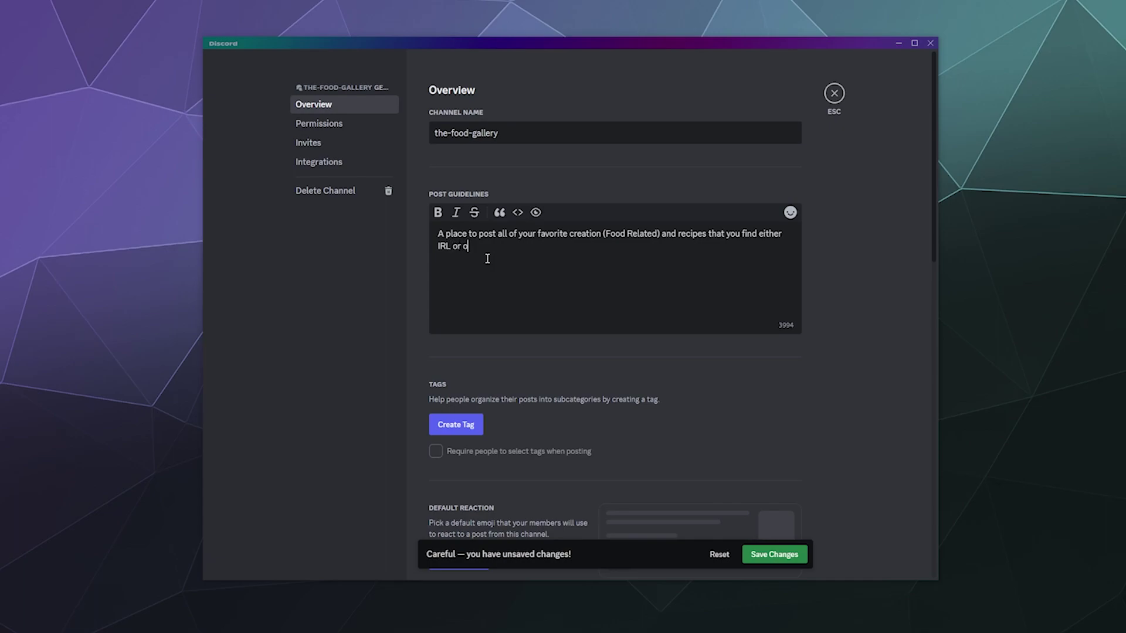
pyautogui.write('n the web. Feel free to share your latest creati')
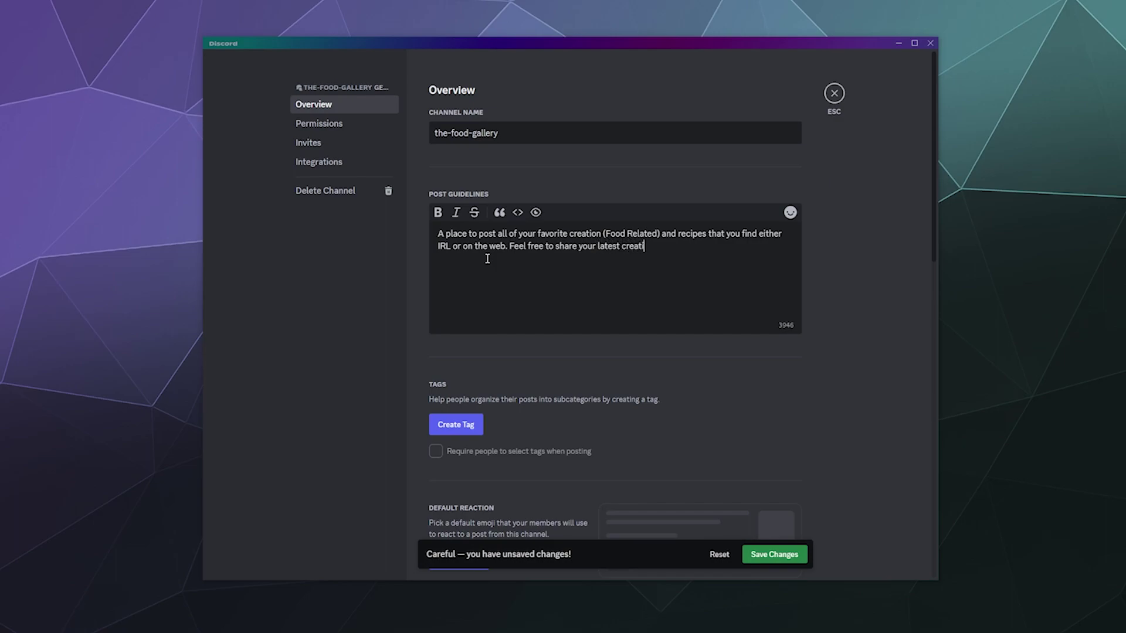
pyautogui.write('ons, or just anything that you think lo')
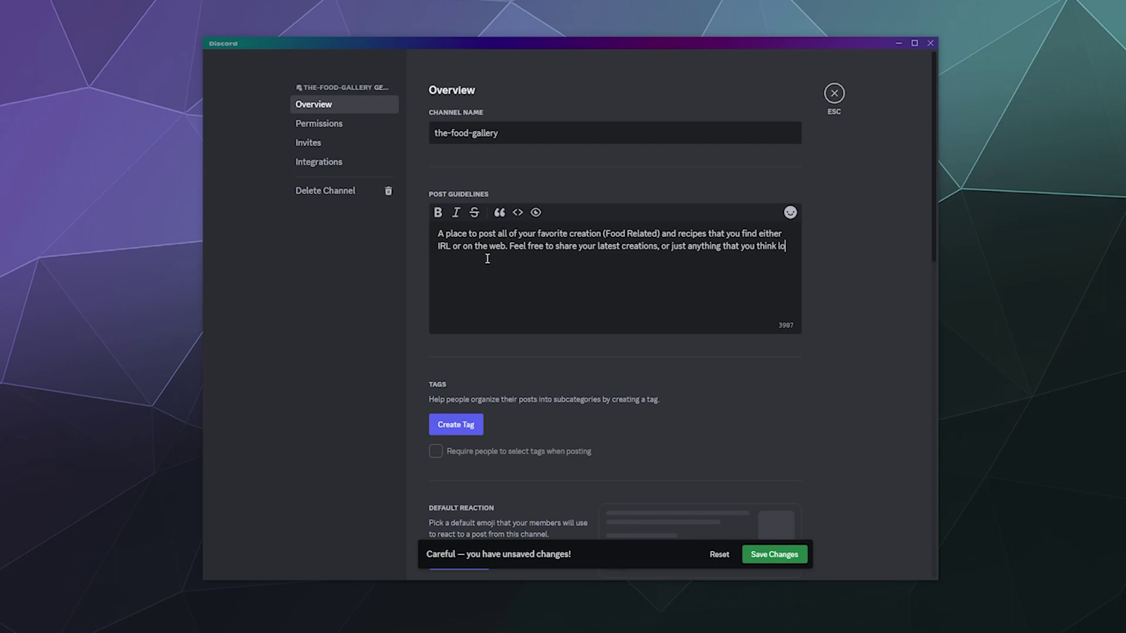
pyautogui.write('oks delicious.')
pyautogui.write('Sharing recipes is ')
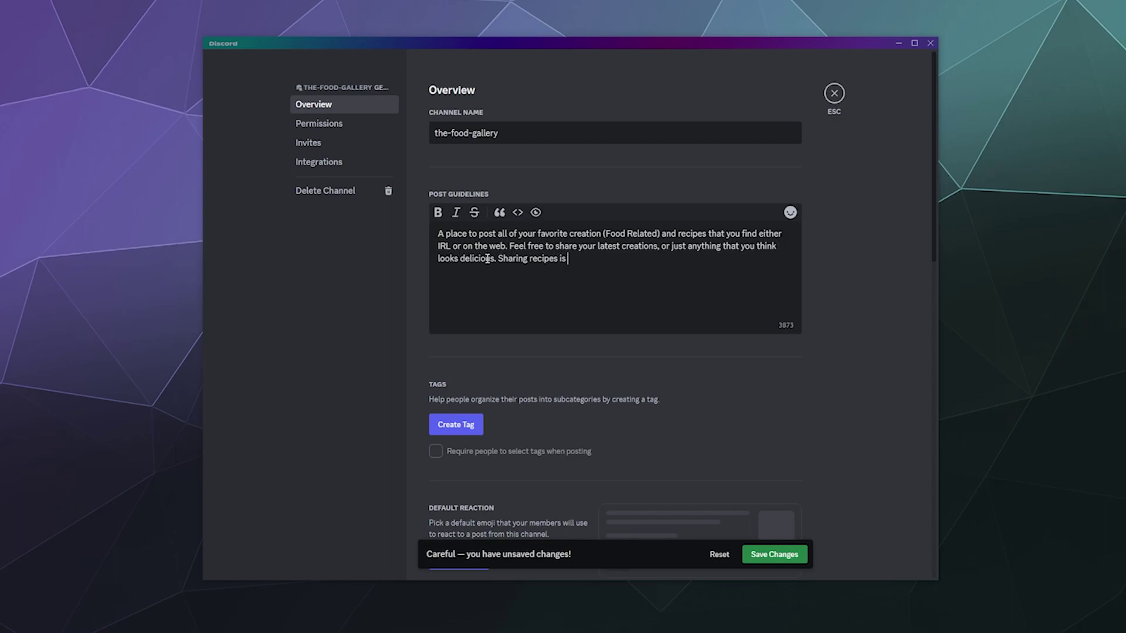
pyautogui.write('encouraged, but not required.')
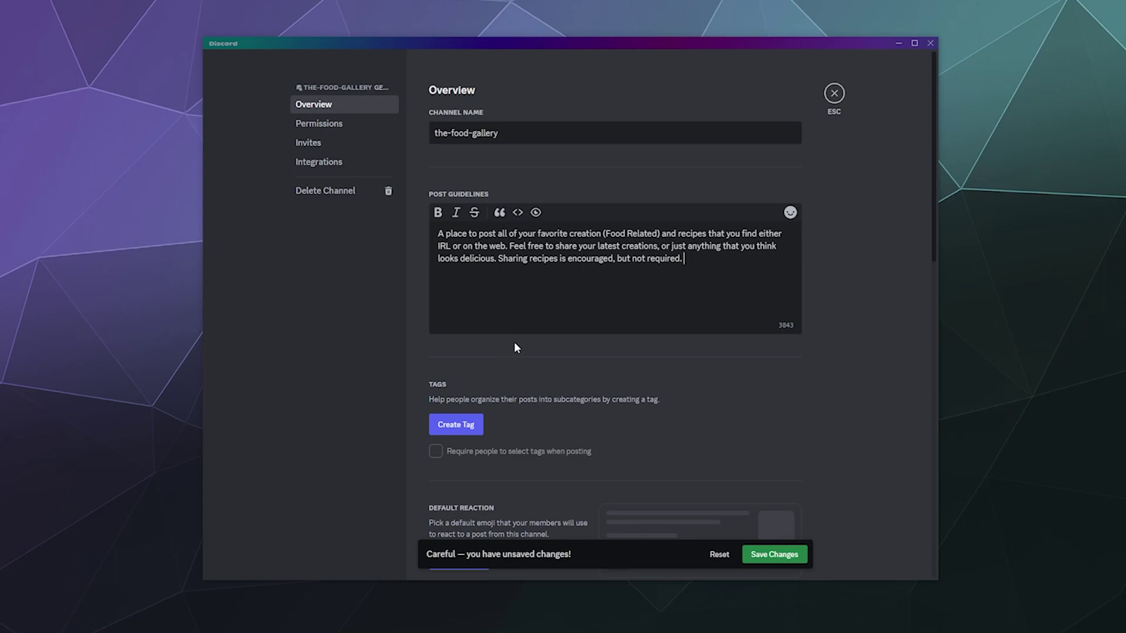
# - Start creating a post tag for the forum and name it Breakfast
pyautogui.scroll(-3, 516, 348)
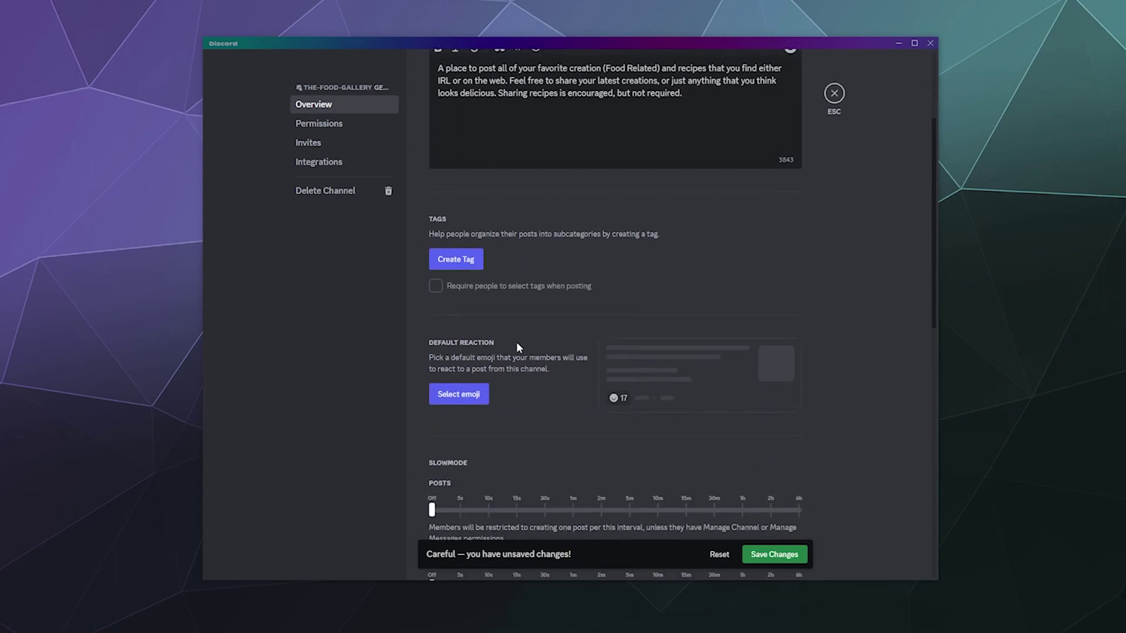
pyautogui.click(463, 265)
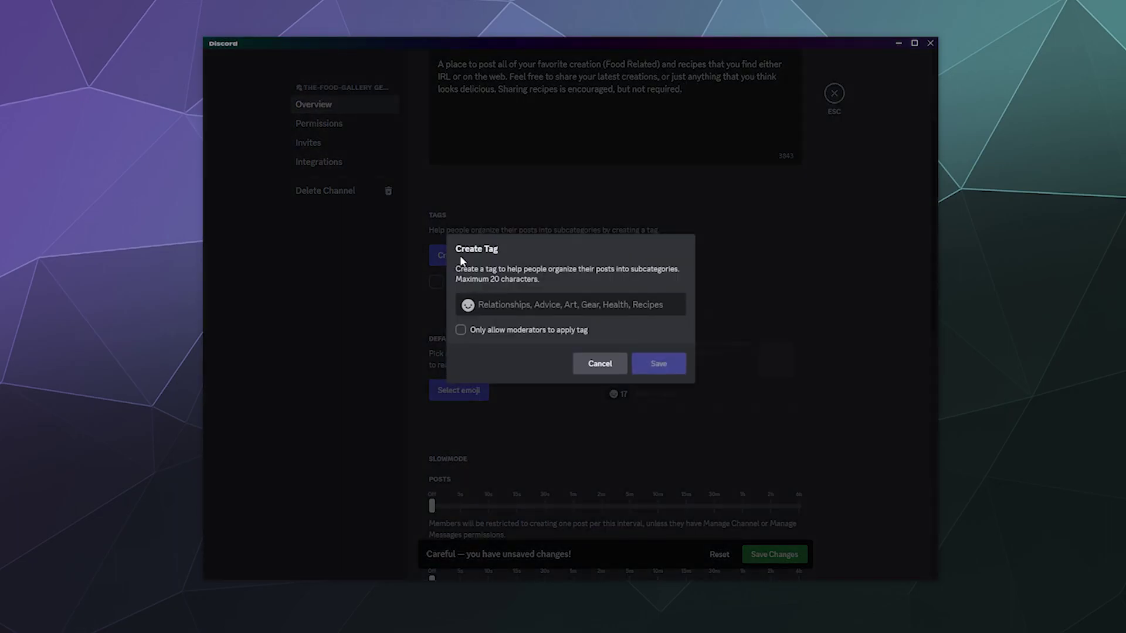
pyautogui.write('Dinenr')
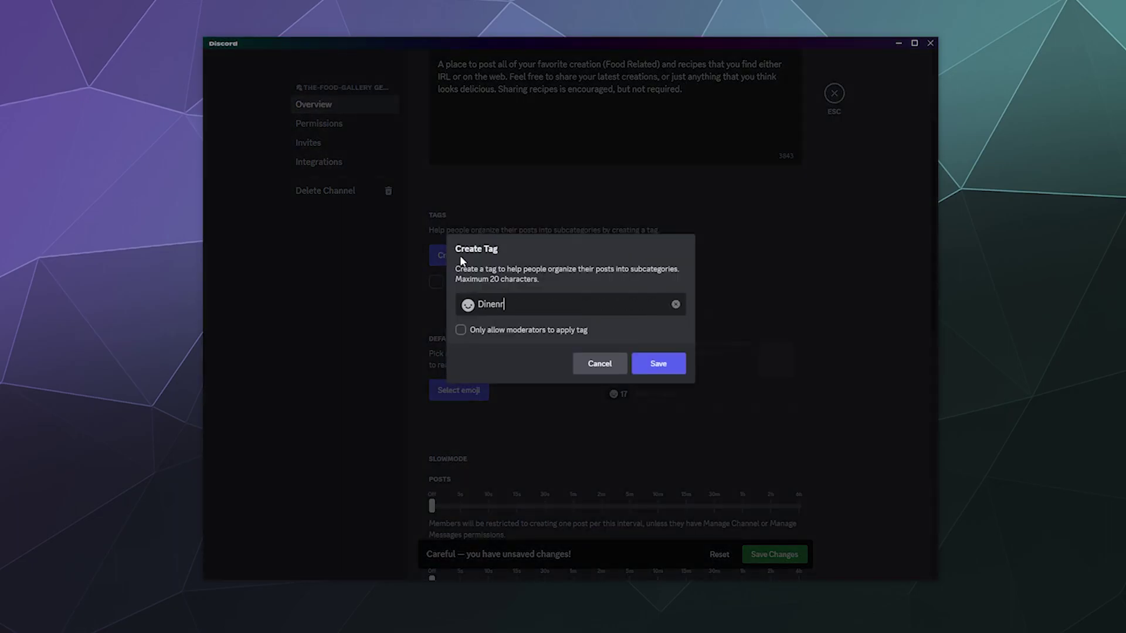
pyautogui.press('BackSpace')
pyautogui.press('BackSpace')
pyautogui.press('BackSpace')
pyautogui.press('BackSpace')
pyautogui.press('BackSpace')
pyautogui.press('BackSpace')
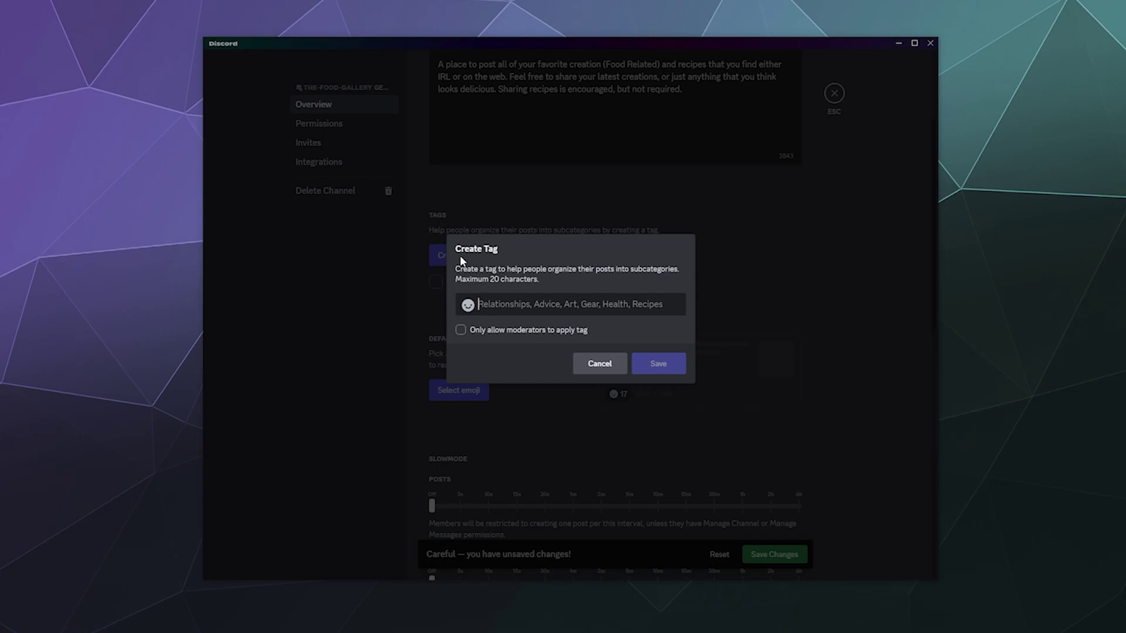
pyautogui.write('Breakfast')
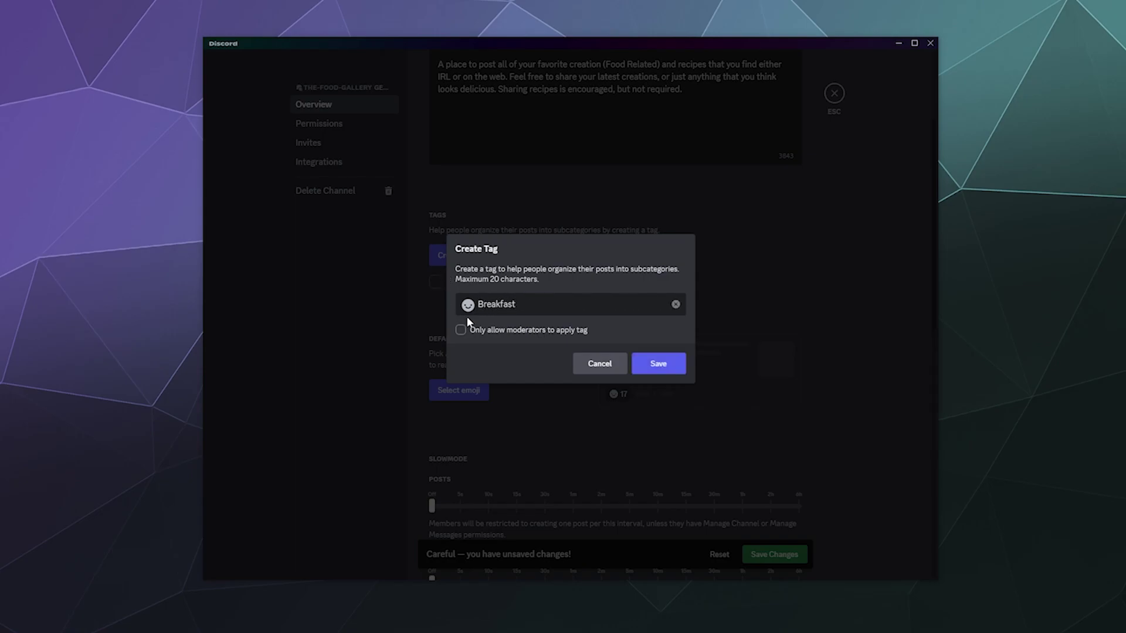
# - Try to add the Breakfast tag to the forum with the fried egg emoji as its icon
pyautogui.click(467, 305)
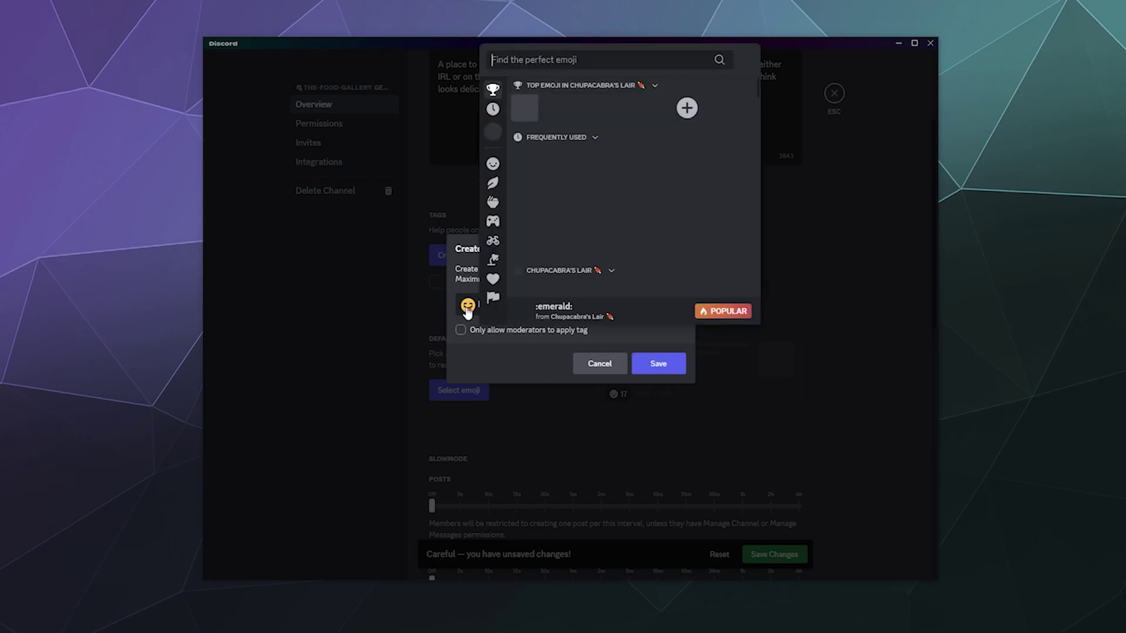
pyautogui.click(493, 202)
pyautogui.scroll(-3, 621, 215)
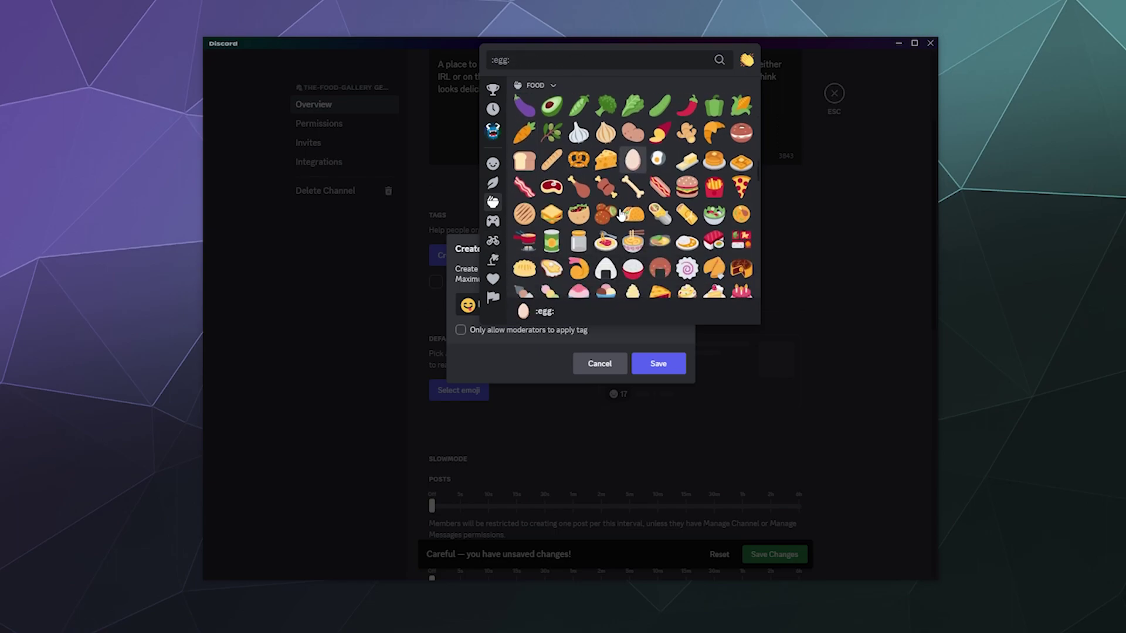
pyautogui.scroll(-3, 621, 215)
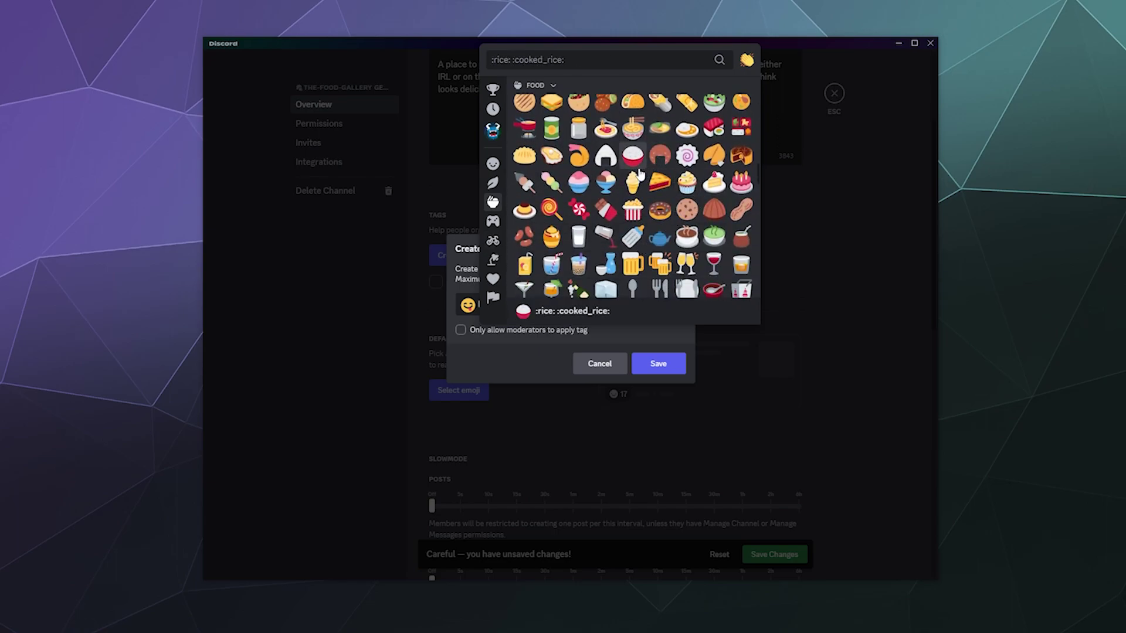
pyautogui.scroll(2, 628, 205)
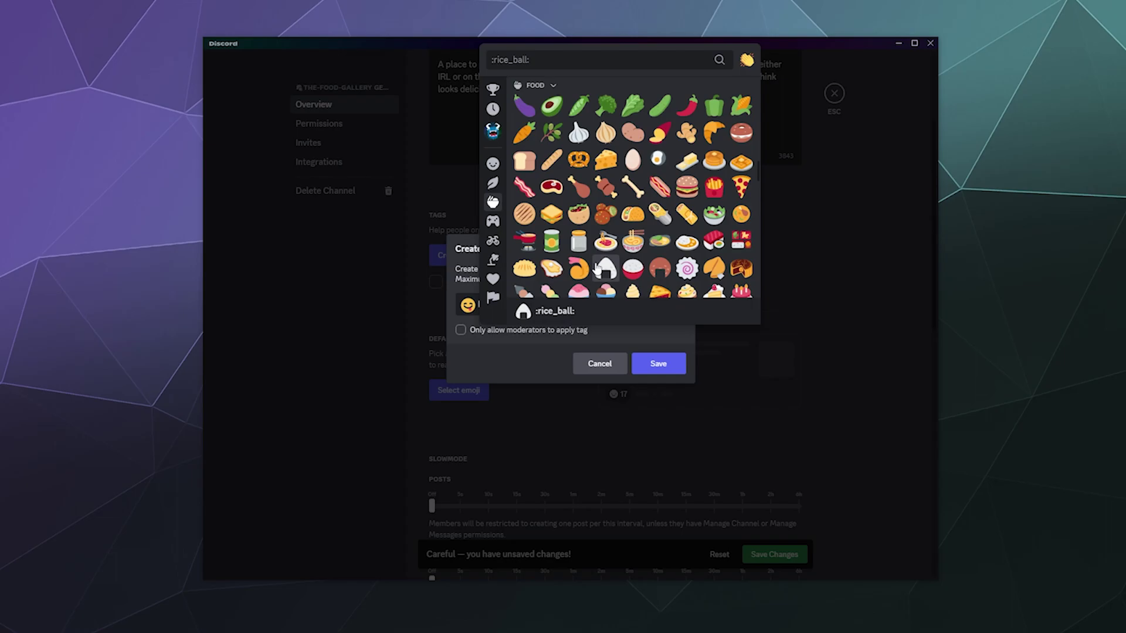
pyautogui.scroll(-3, 597, 268)
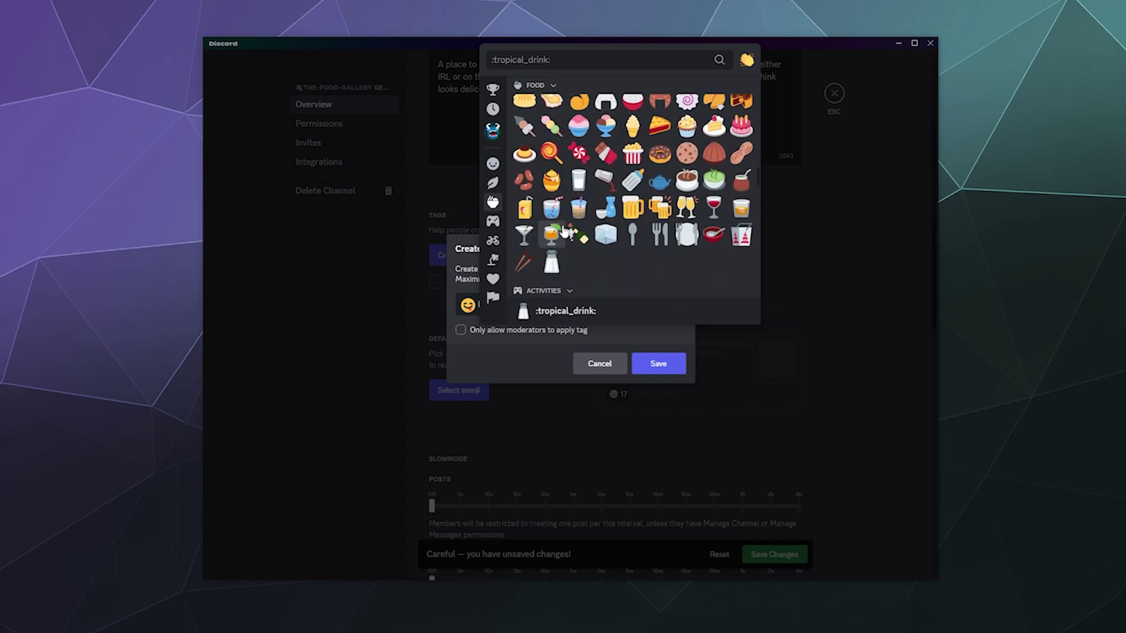
pyautogui.click(614, 55)
pyautogui.write('egg')
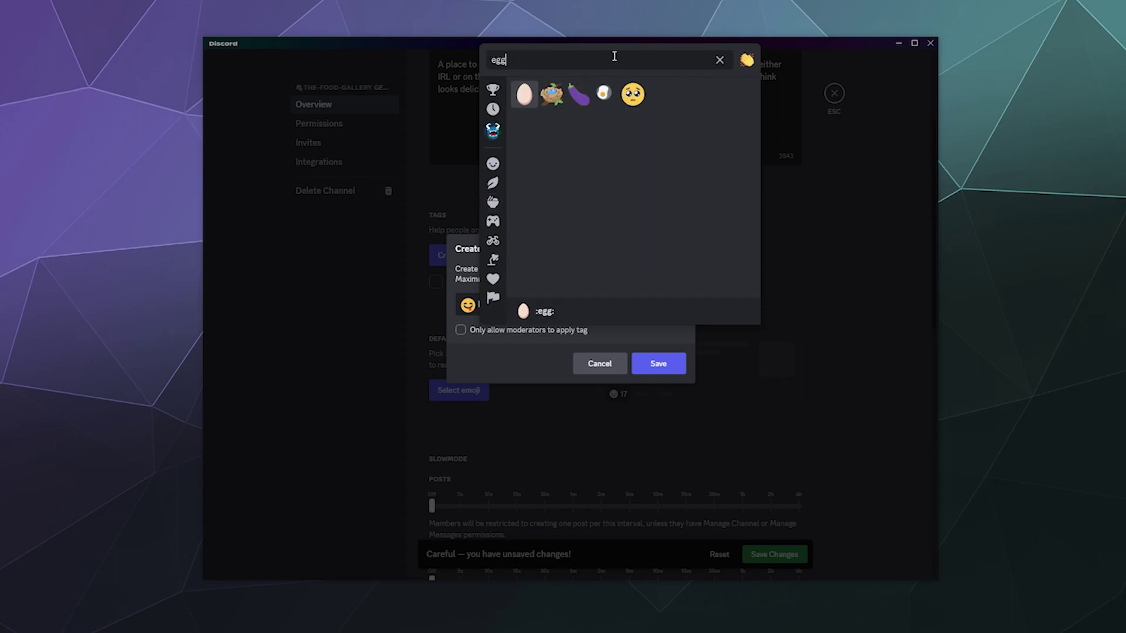
pyautogui.click(604, 94)
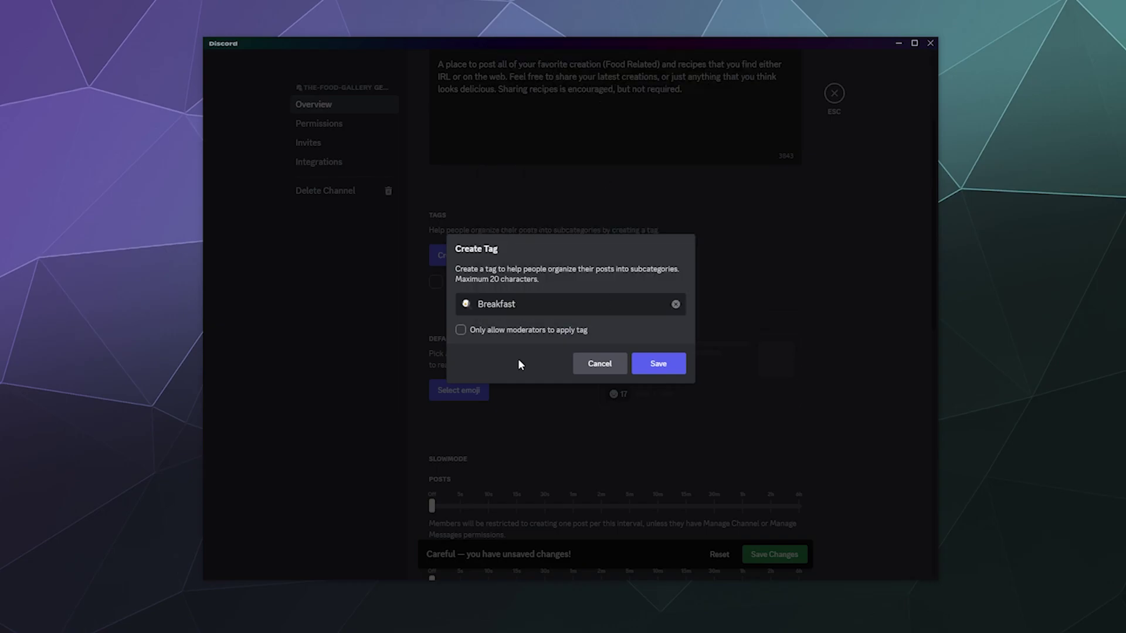
pyautogui.click(658, 364)
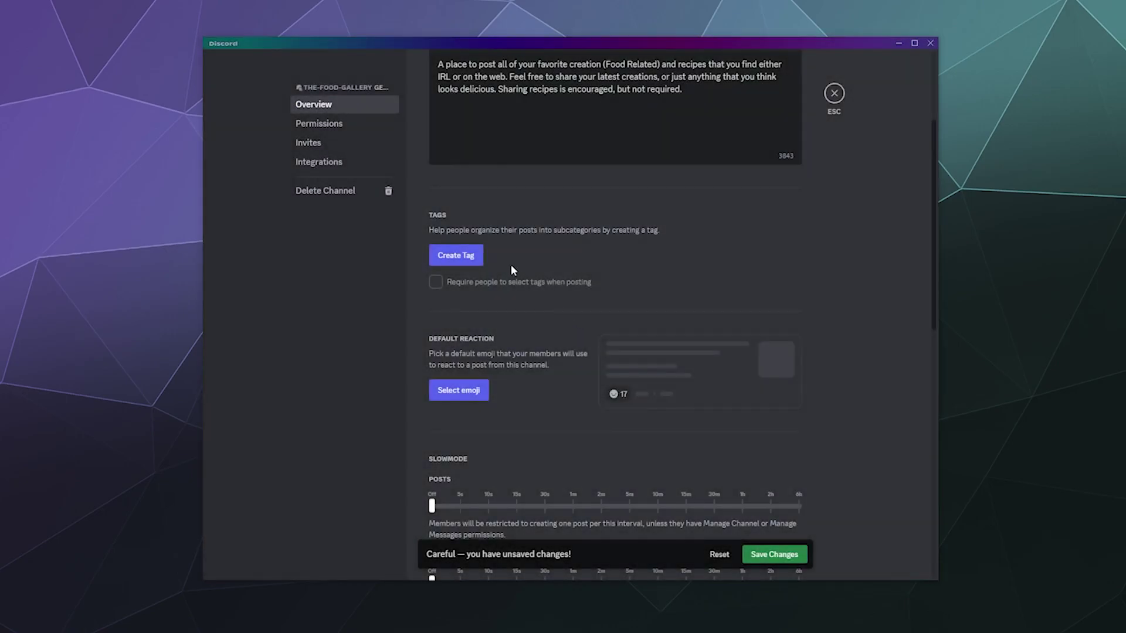
# - Try to add a second post tag named Lunch with the hamburger emoji as its icon
pyautogui.click(460, 257)
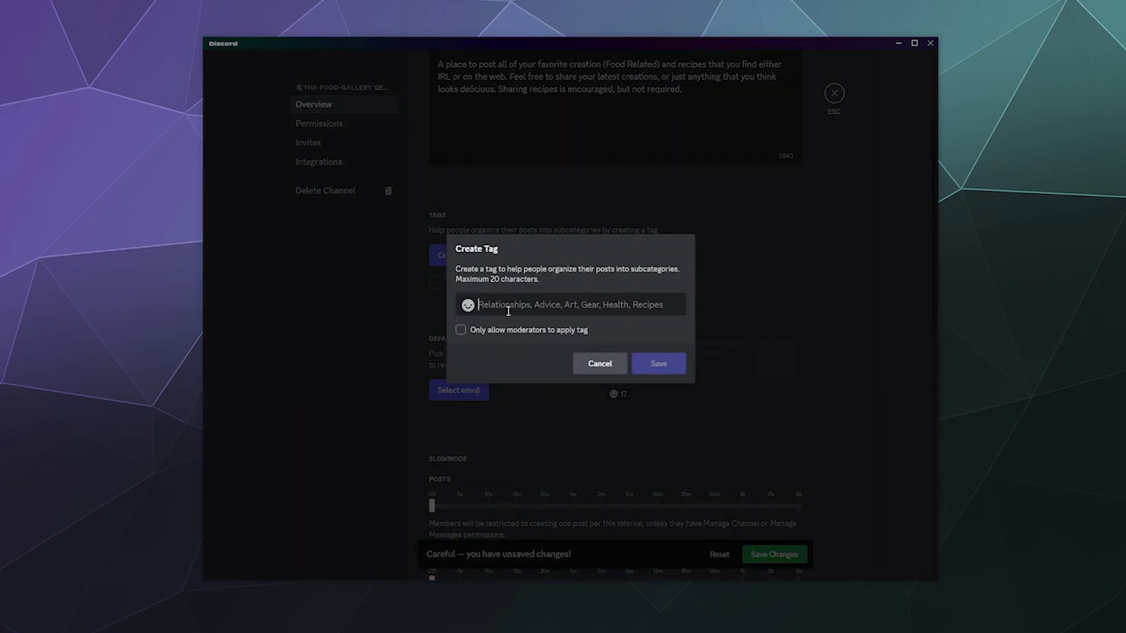
pyautogui.write('Lunch')
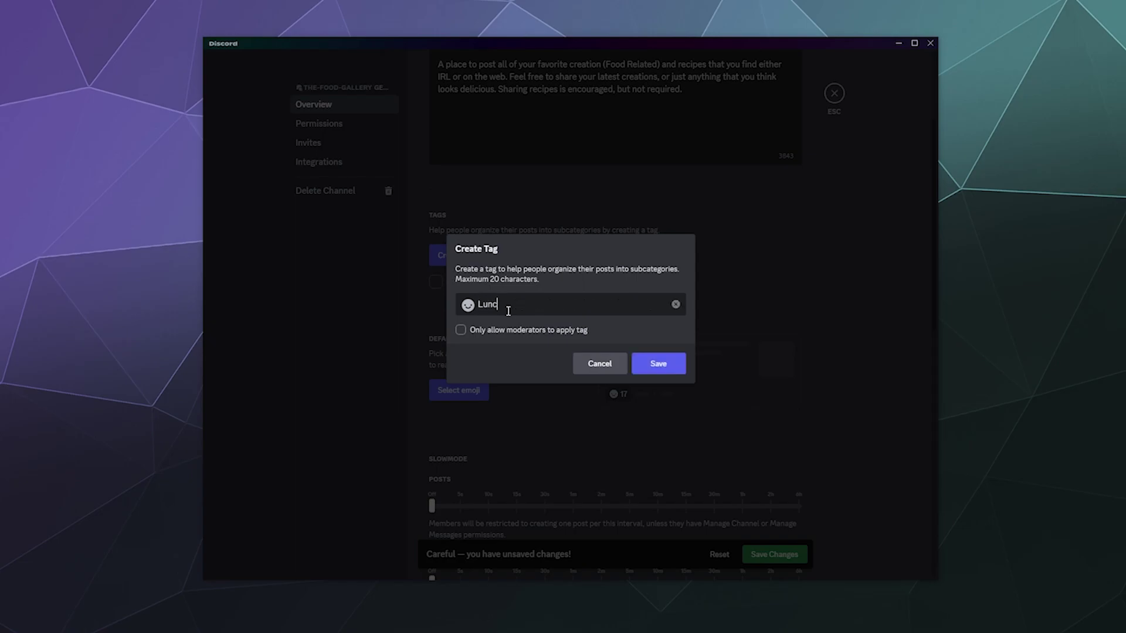
pyautogui.click(467, 304)
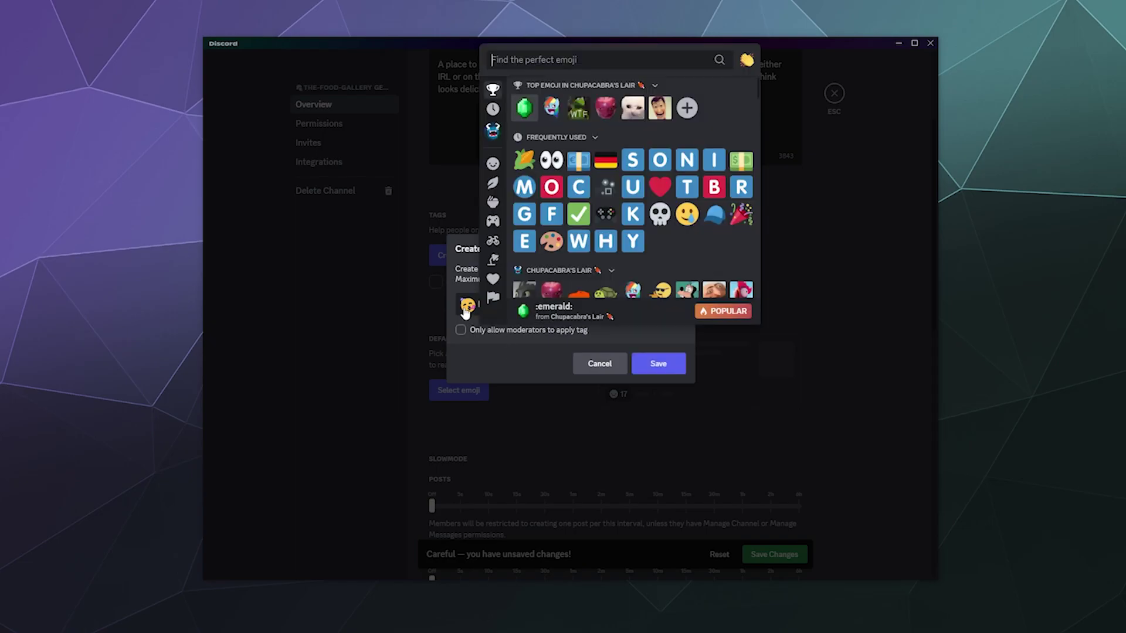
pyautogui.click(492, 202)
pyautogui.scroll(-1, 636, 211)
pyautogui.scroll(-5, 636, 211)
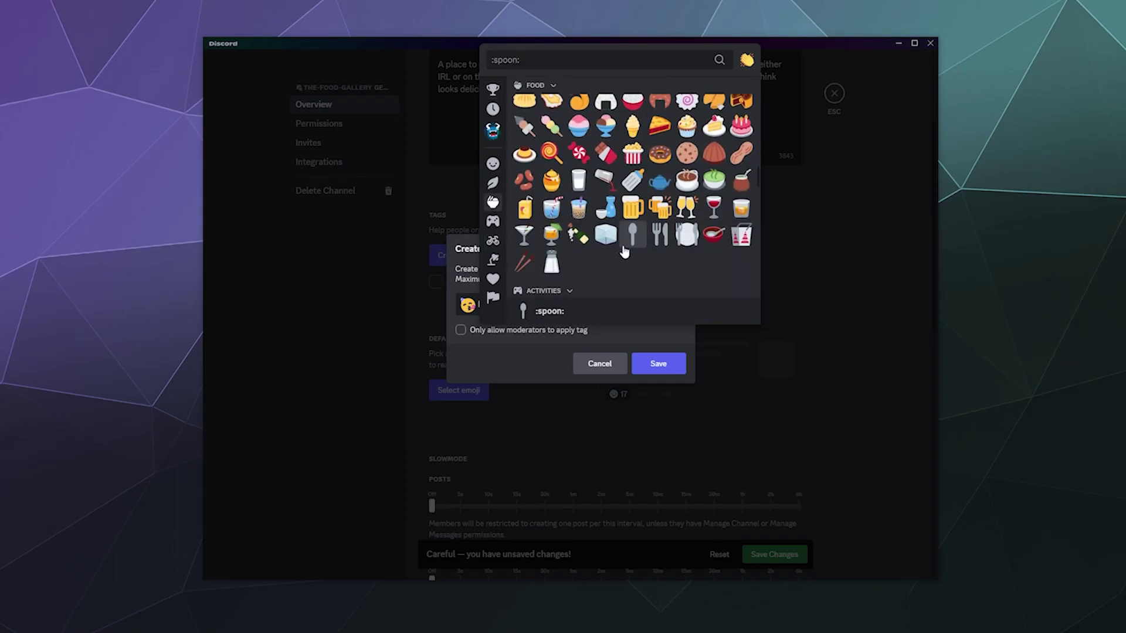
pyautogui.scroll(2, 618, 290)
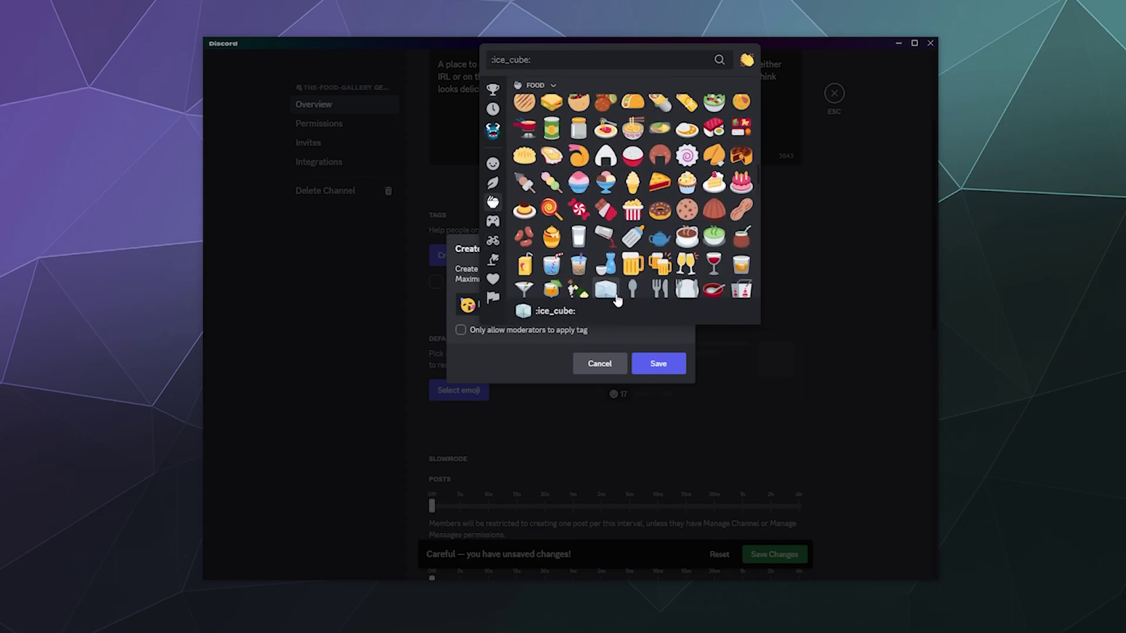
pyautogui.scroll(2, 616, 259)
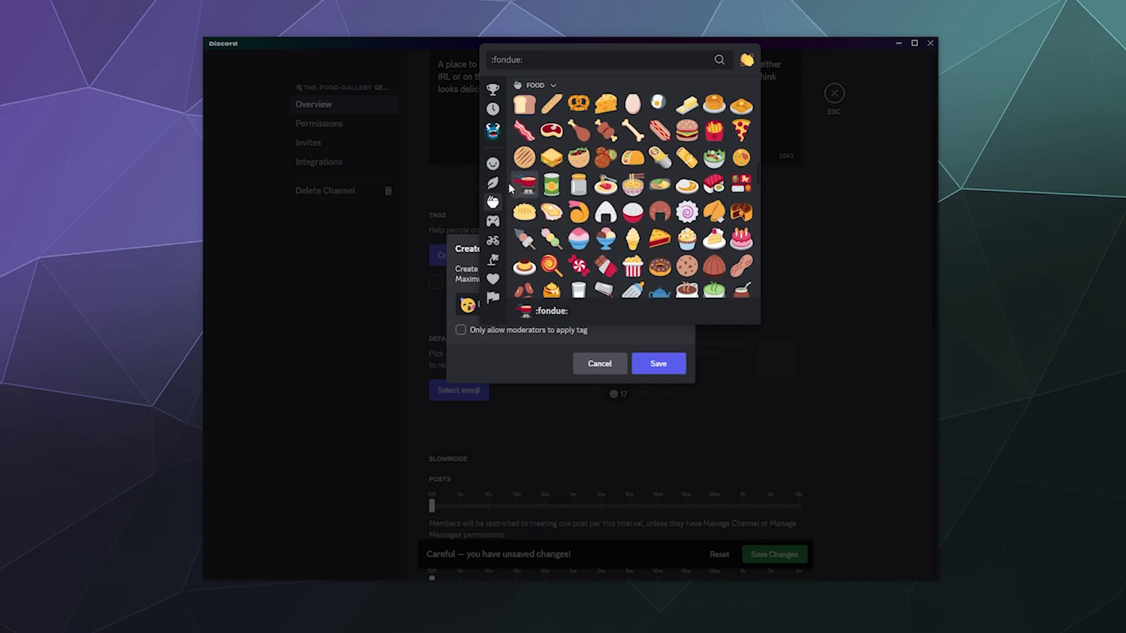
pyautogui.scroll(2, 574, 234)
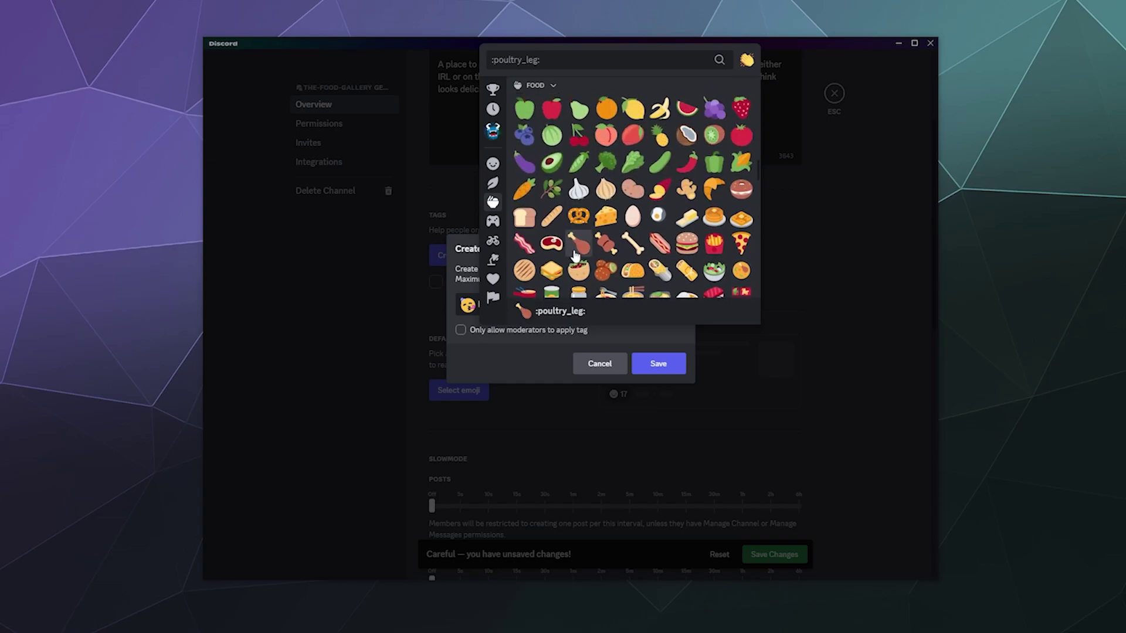
pyautogui.click(686, 243)
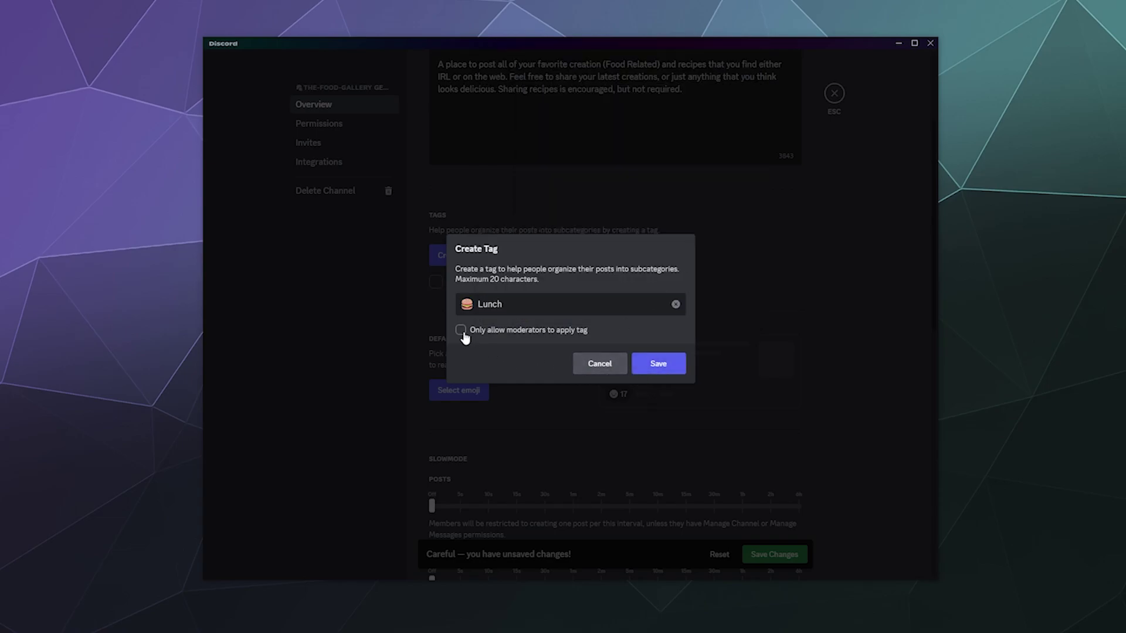
pyautogui.click(659, 364)
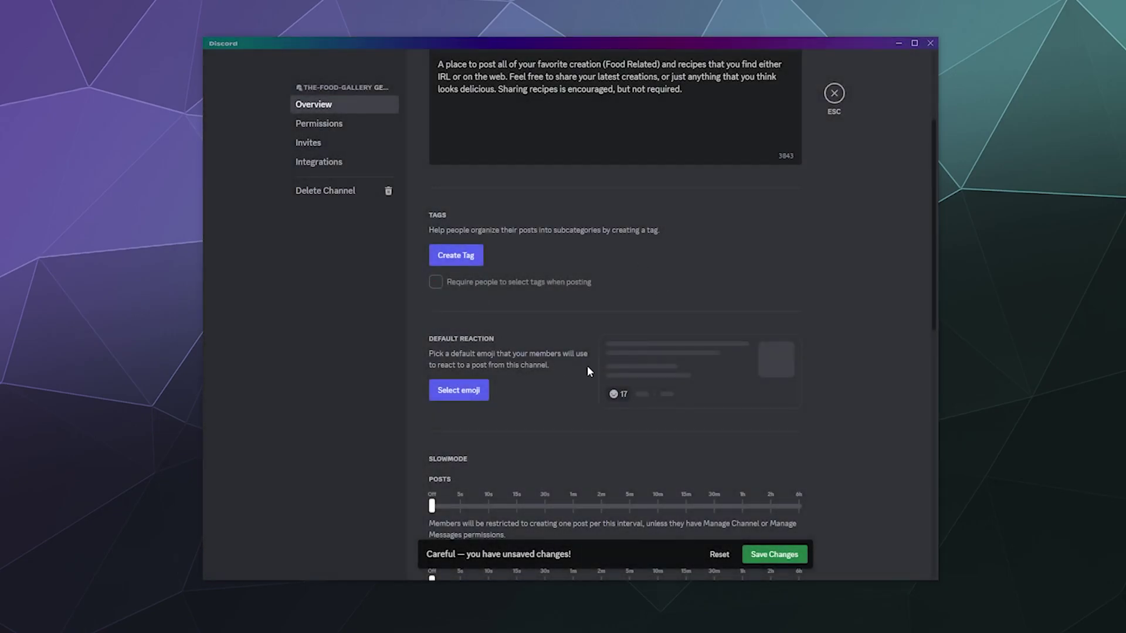
# - Save the forum channel's pending changes and look over the rest of its overview settings
pyautogui.click(792, 566)
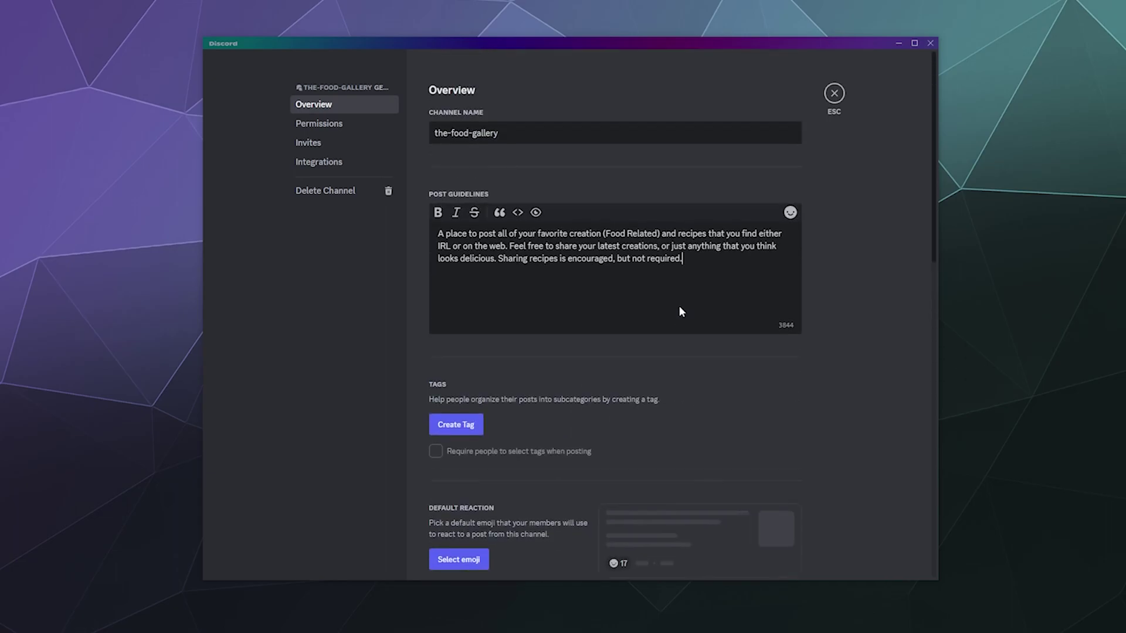
pyautogui.scroll(4, 582, 238)
pyautogui.scroll(-7, 475, 363)
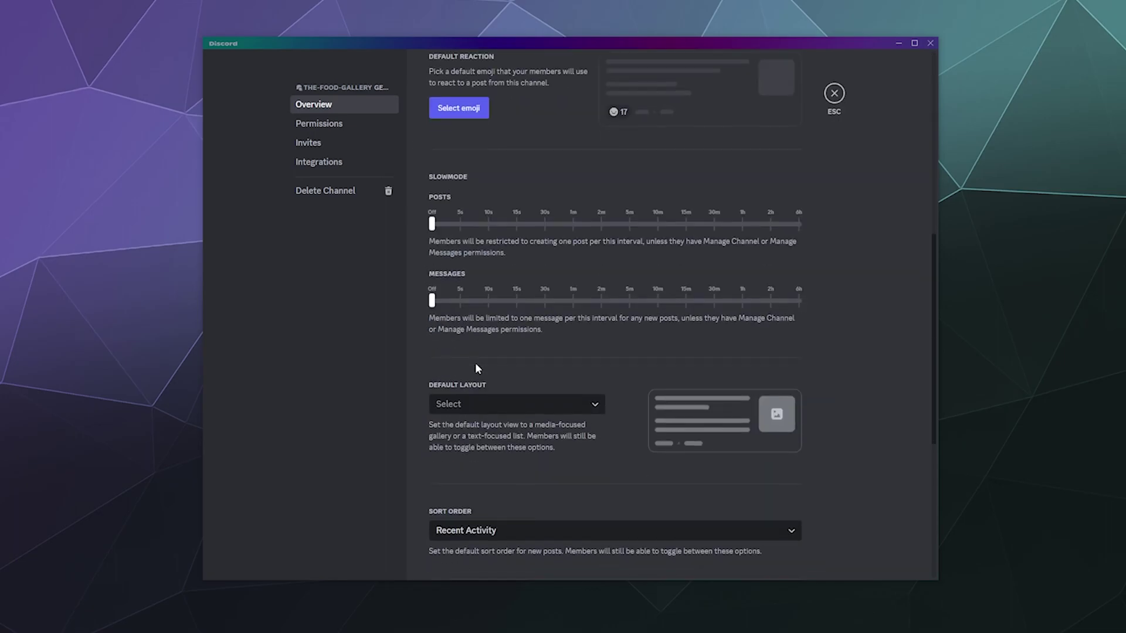
pyautogui.scroll(5, 475, 363)
# - Create a post tag named Breakfast with the fried egg emoji as its icon
pyautogui.click(462, 317)
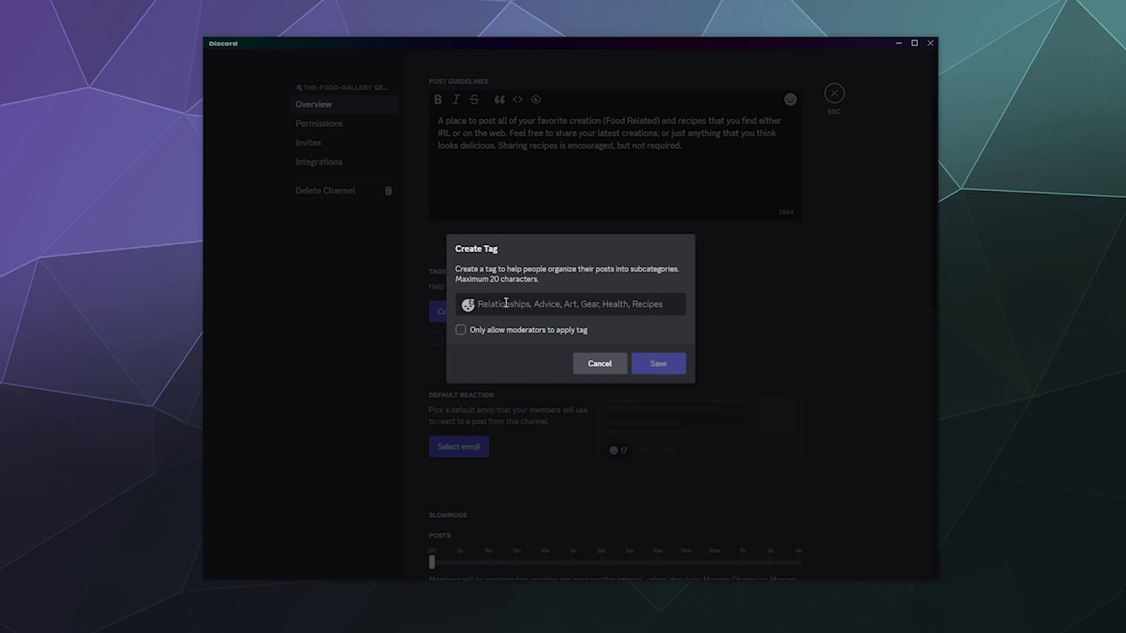
pyautogui.write('Breakfast')
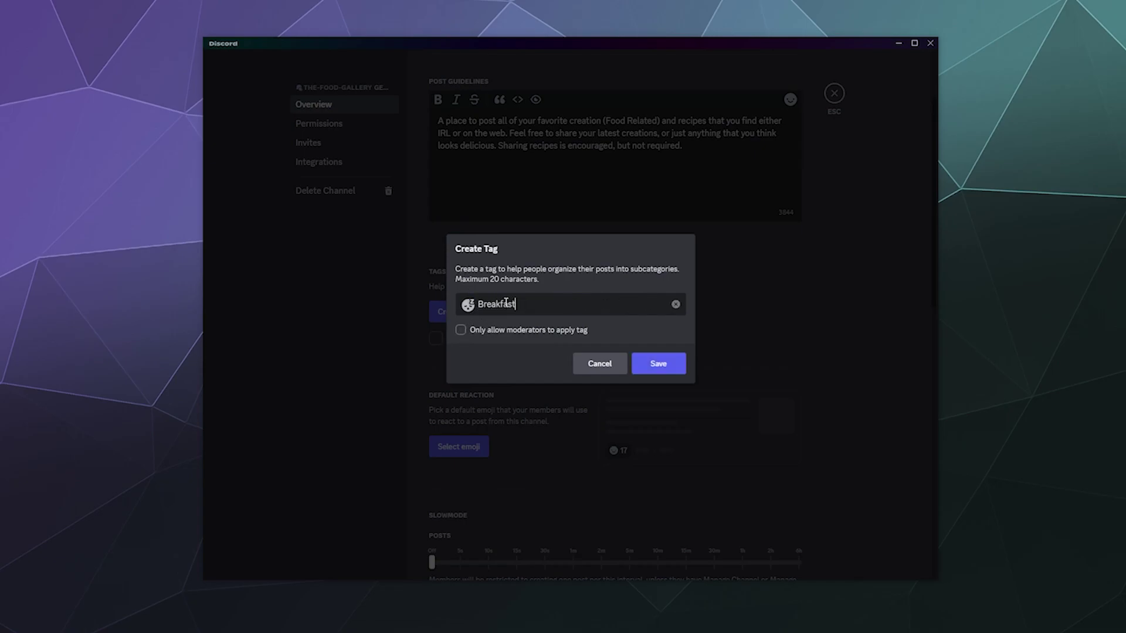
pyautogui.click(469, 310)
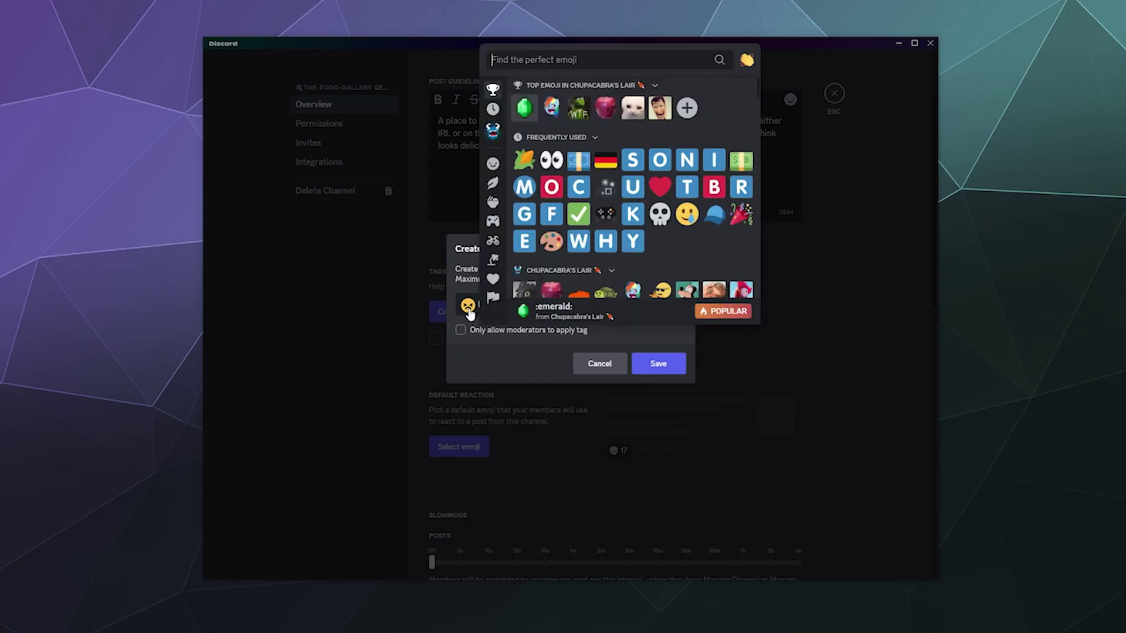
pyautogui.write('egg')
pyautogui.press('Return')
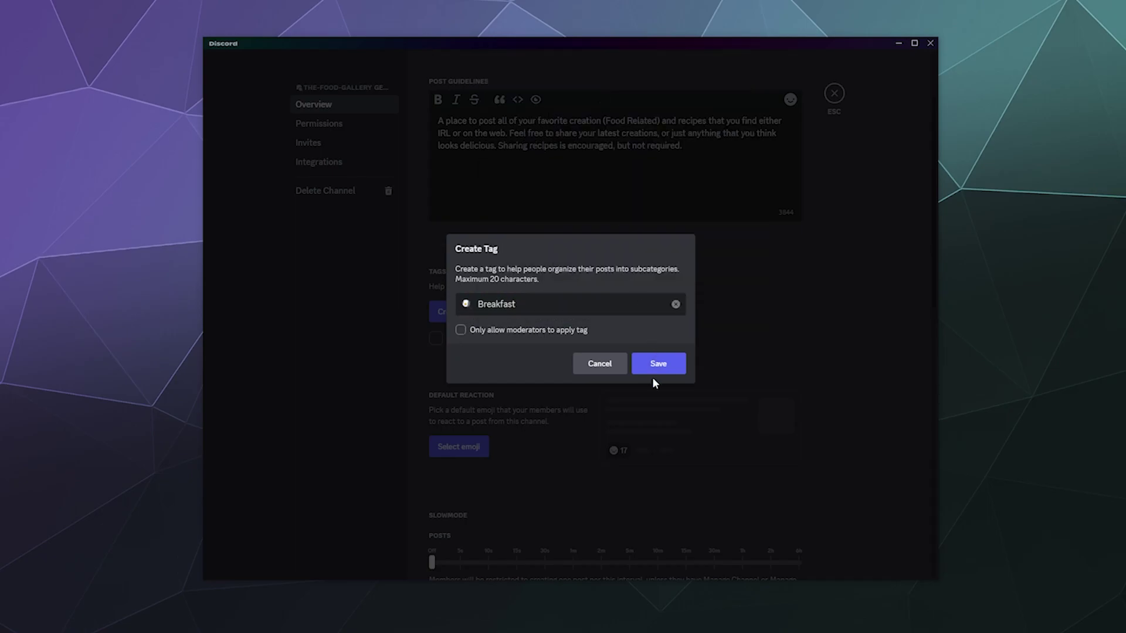
pyautogui.click(653, 365)
pyautogui.scroll(2, 530, 243)
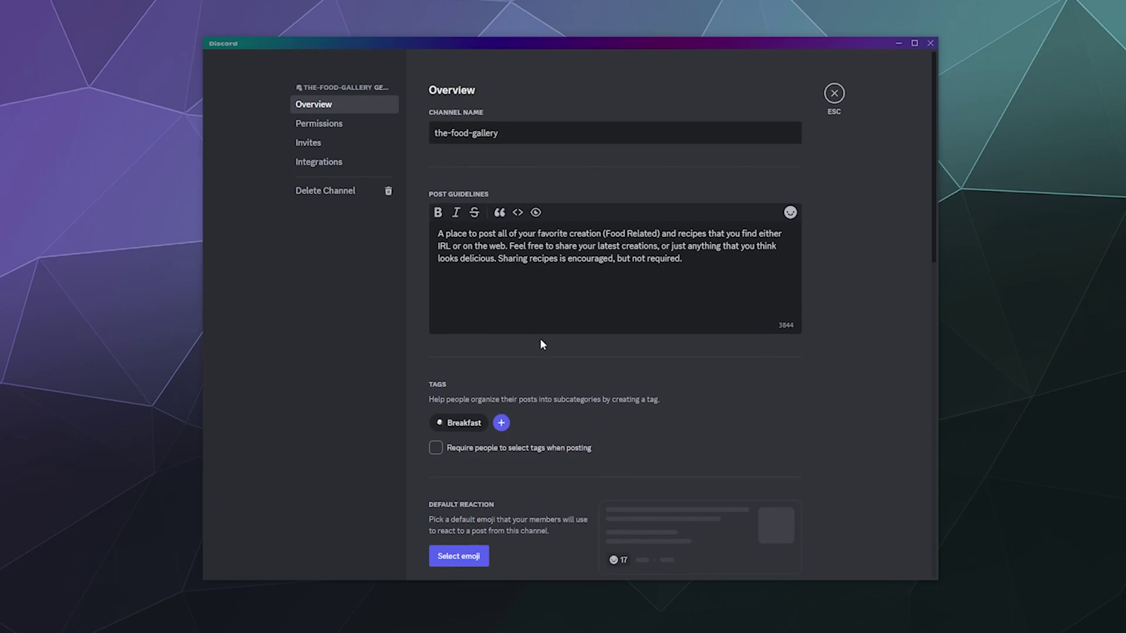
# - Create a post tag named Lunch with the hamburger emoji from the food category
pyautogui.scroll(-2, 540, 341)
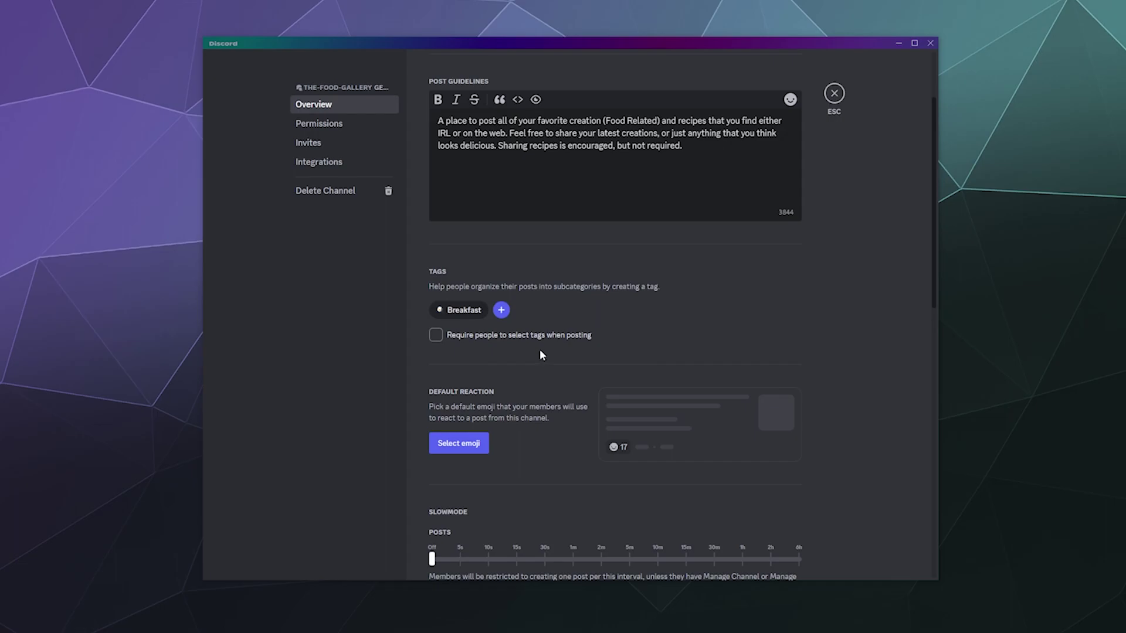
pyautogui.click(501, 310)
pyautogui.write('Lunch')
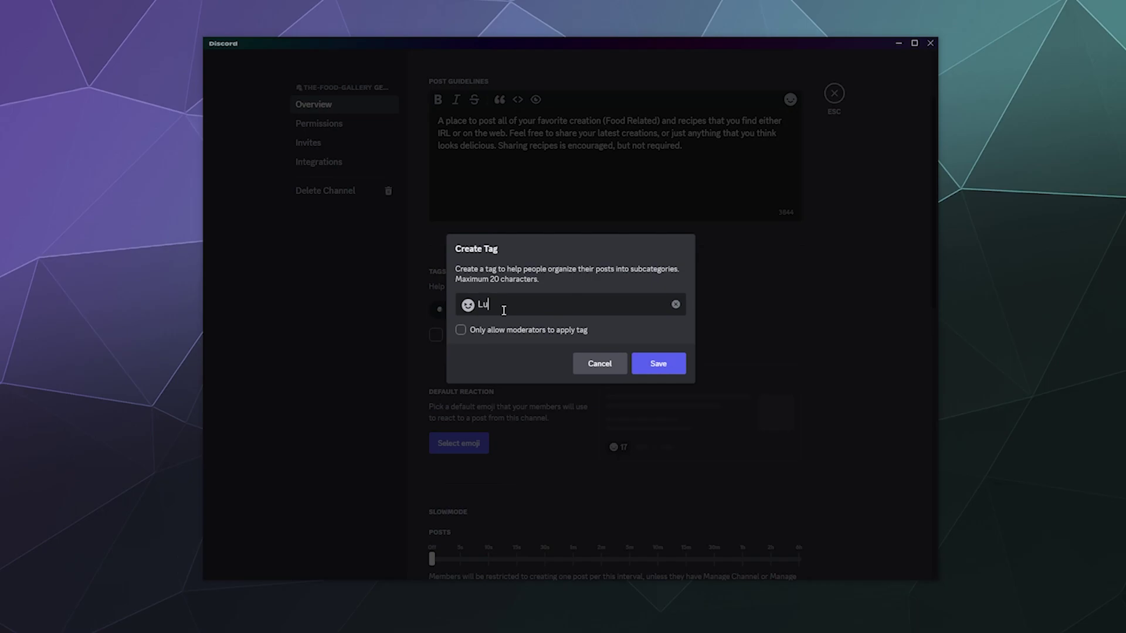
pyautogui.click(467, 305)
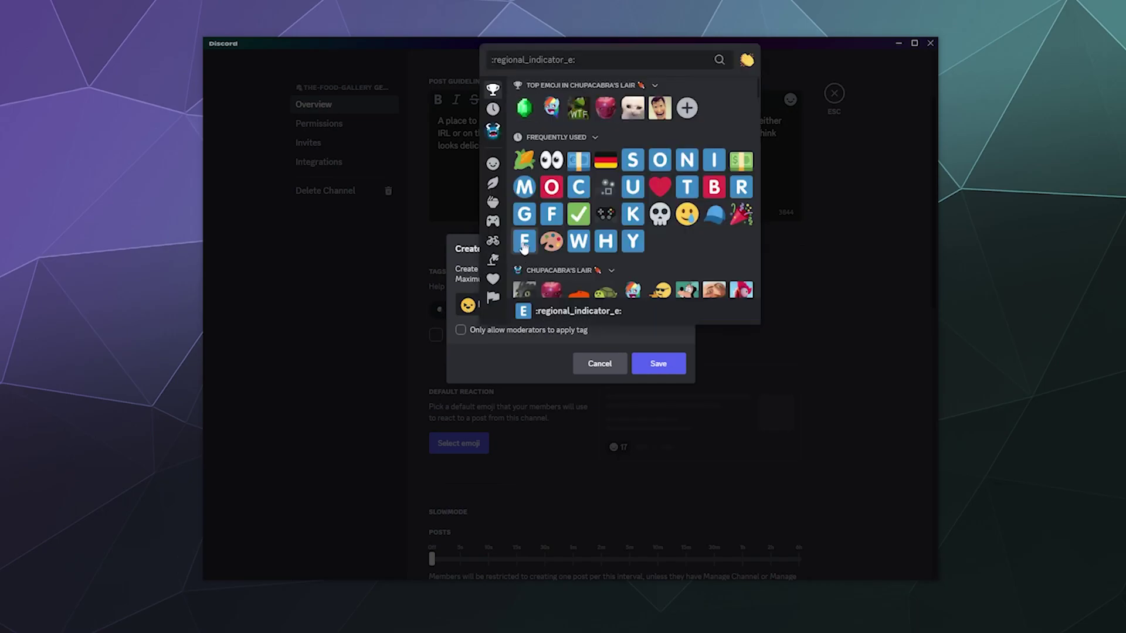
pyautogui.click(498, 202)
pyautogui.scroll(-1, 633, 216)
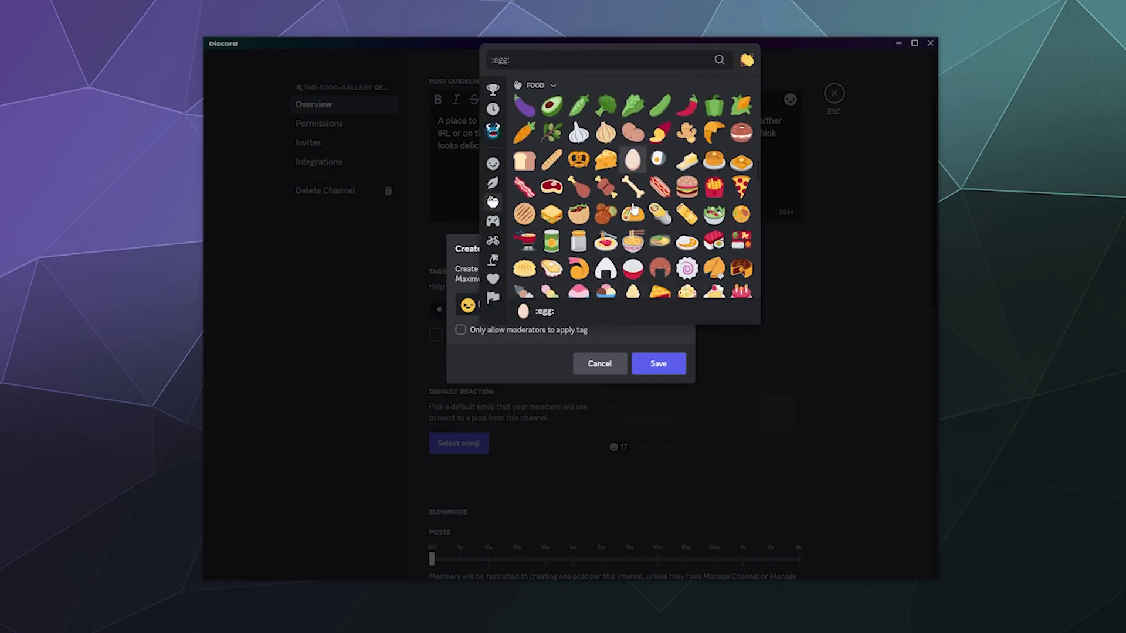
pyautogui.click(680, 194)
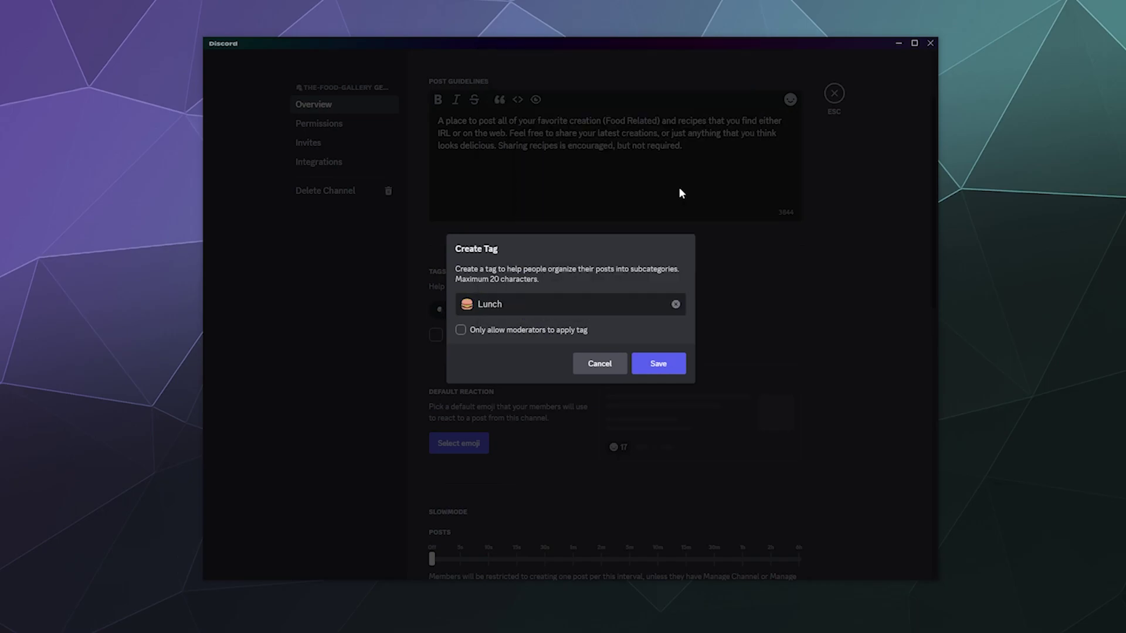
pyautogui.click(661, 370)
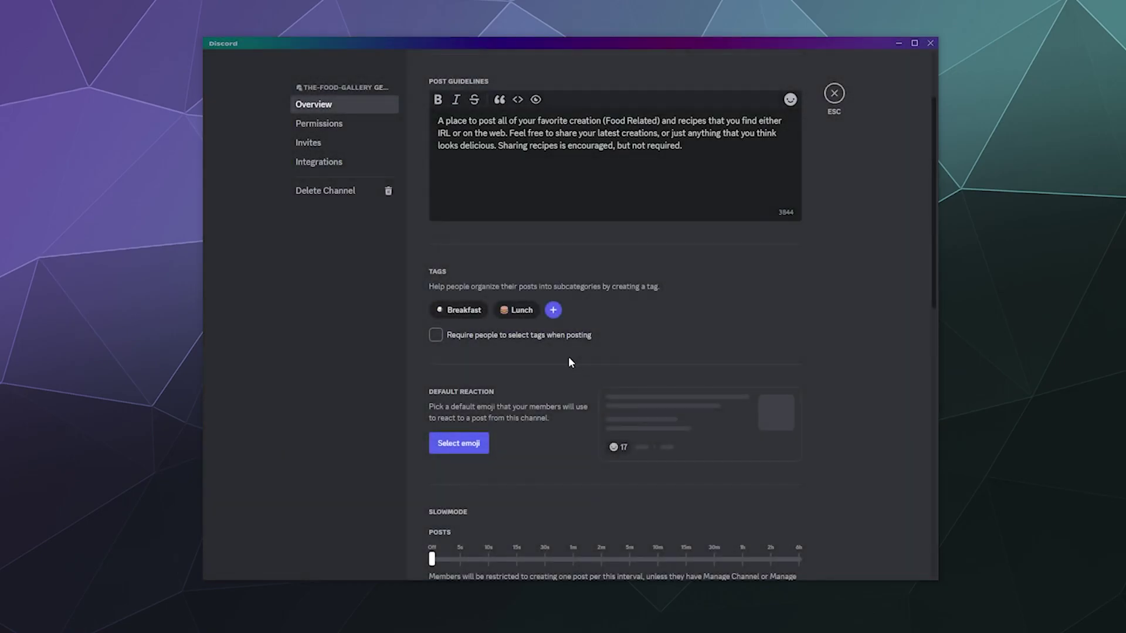
# - Start another post tag for the forum and name it Dinner
pyautogui.click(553, 309)
pyautogui.write('Dinner')
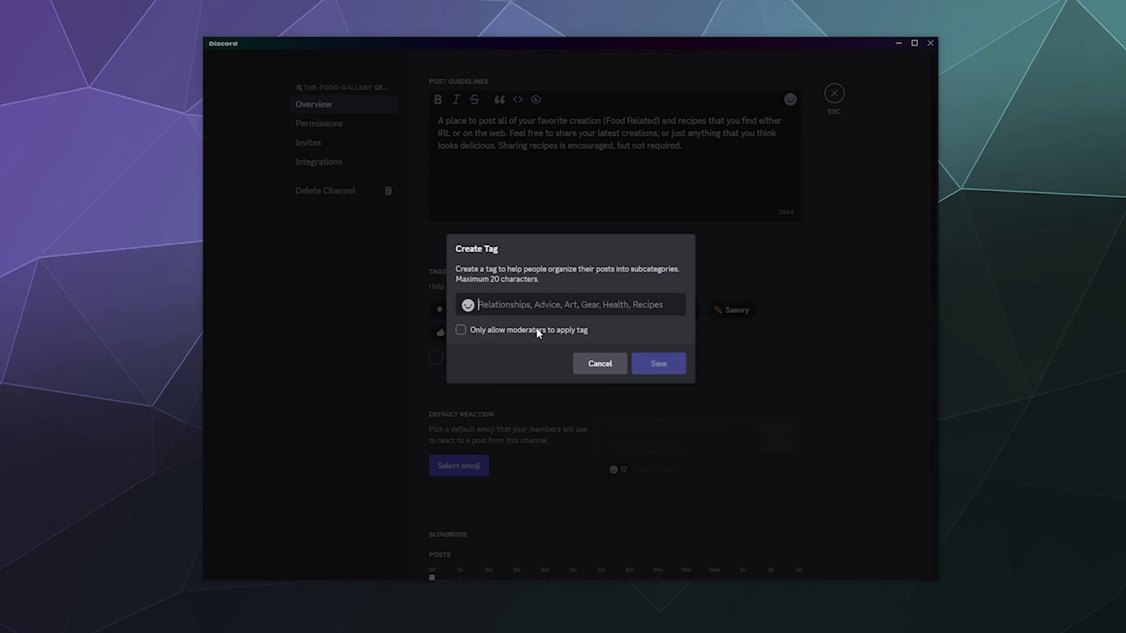
# - Name the new post tag Umami, give it the steak emoji and save it
pyautogui.write('Umamy')
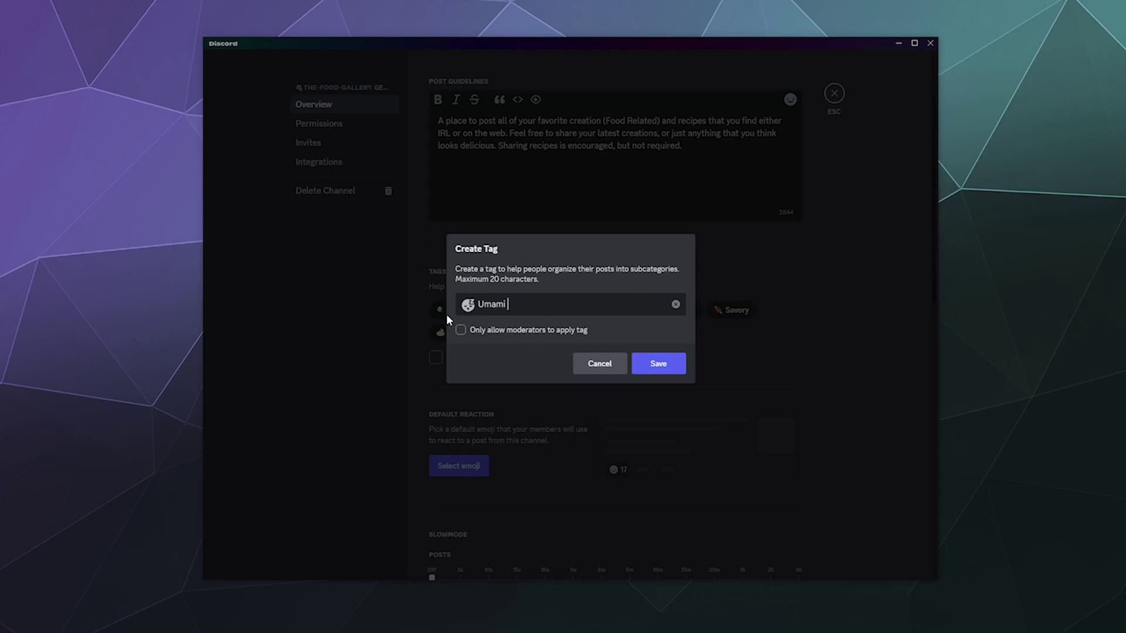
pyautogui.click(466, 305)
pyautogui.click(492, 201)
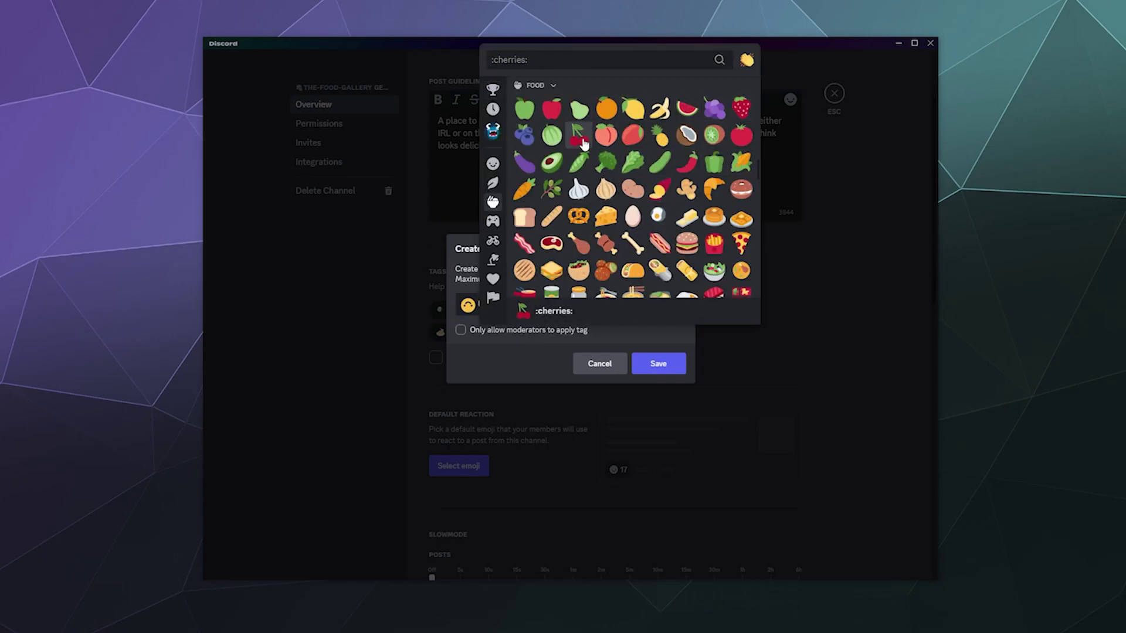
pyautogui.click(551, 251)
pyautogui.click(654, 367)
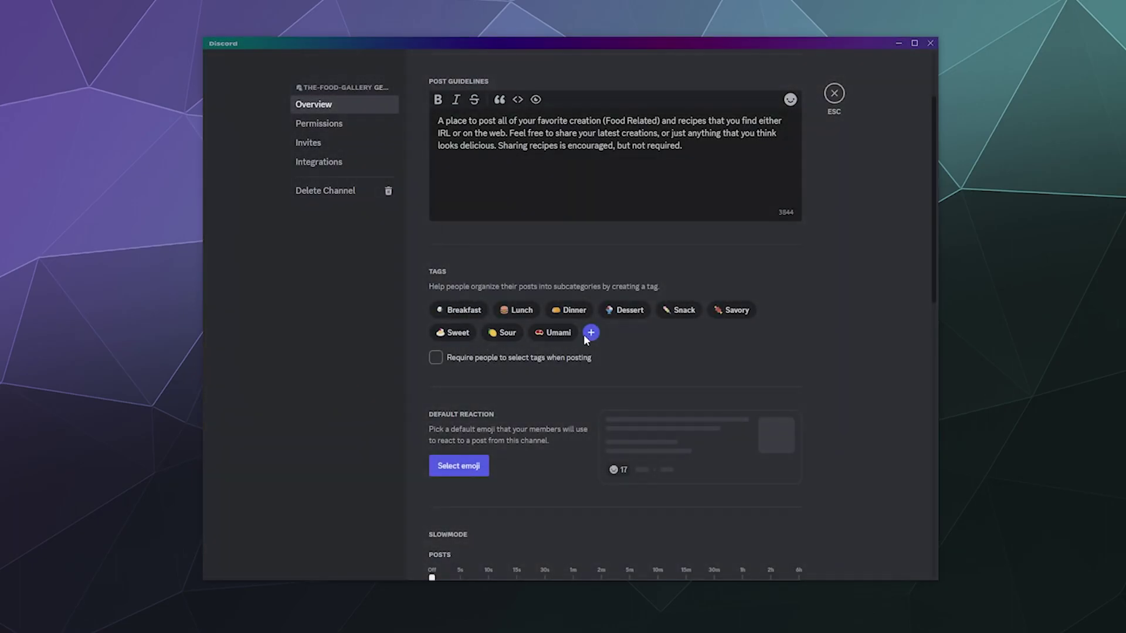
# - Create a post tag named Recipe with the scroll emoji, found by searching the emojis for paper
pyautogui.click(584, 332)
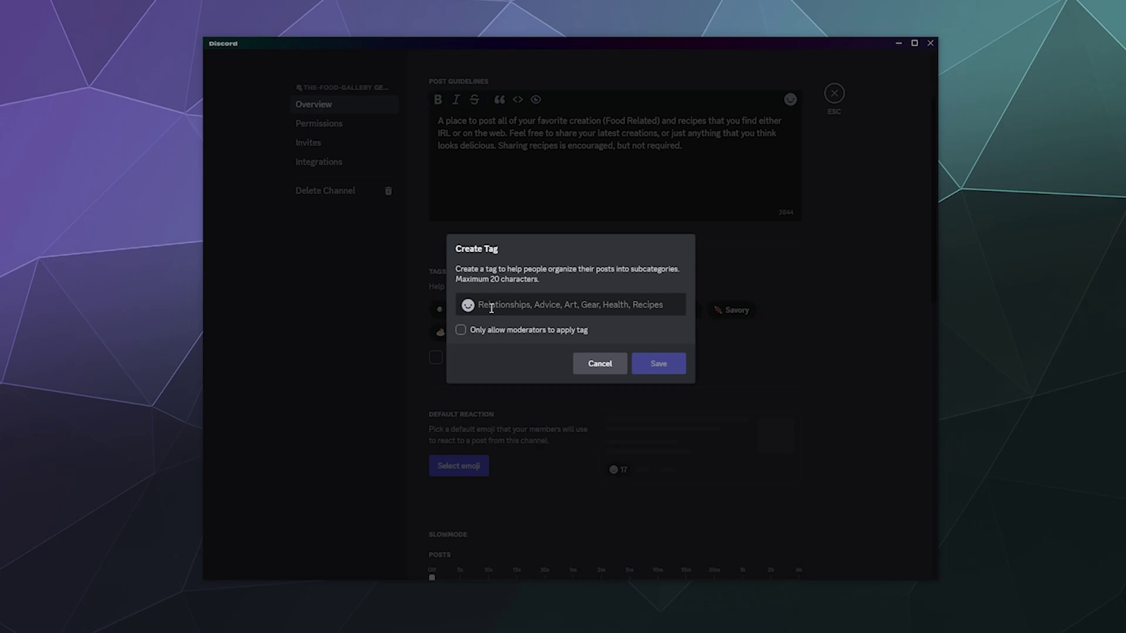
pyautogui.write('Spicy')
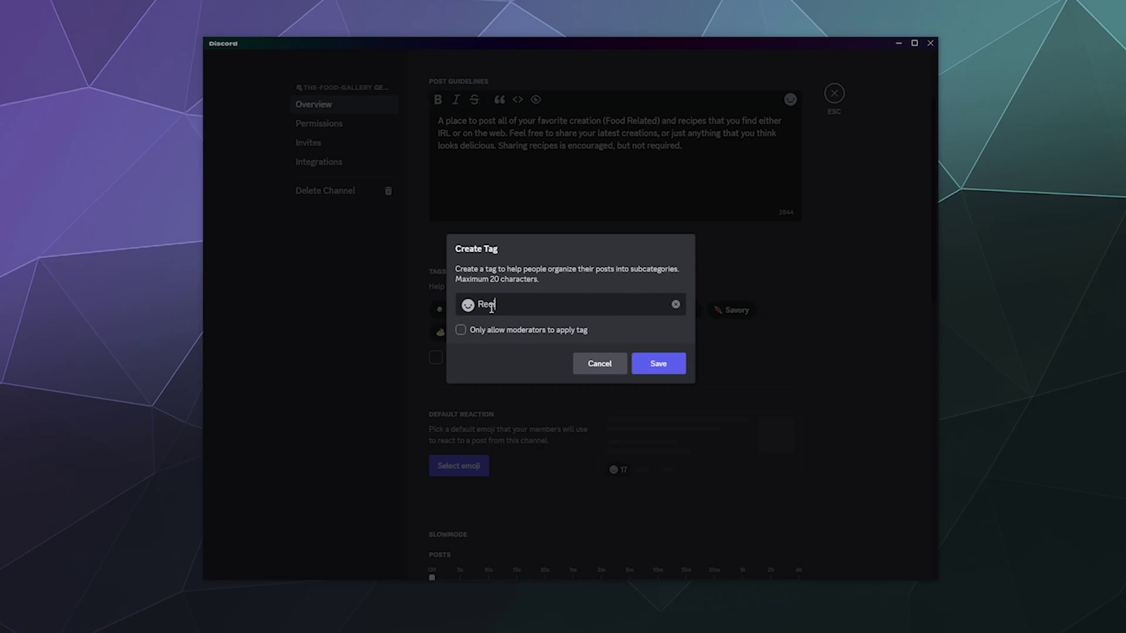
pyautogui.click(466, 306)
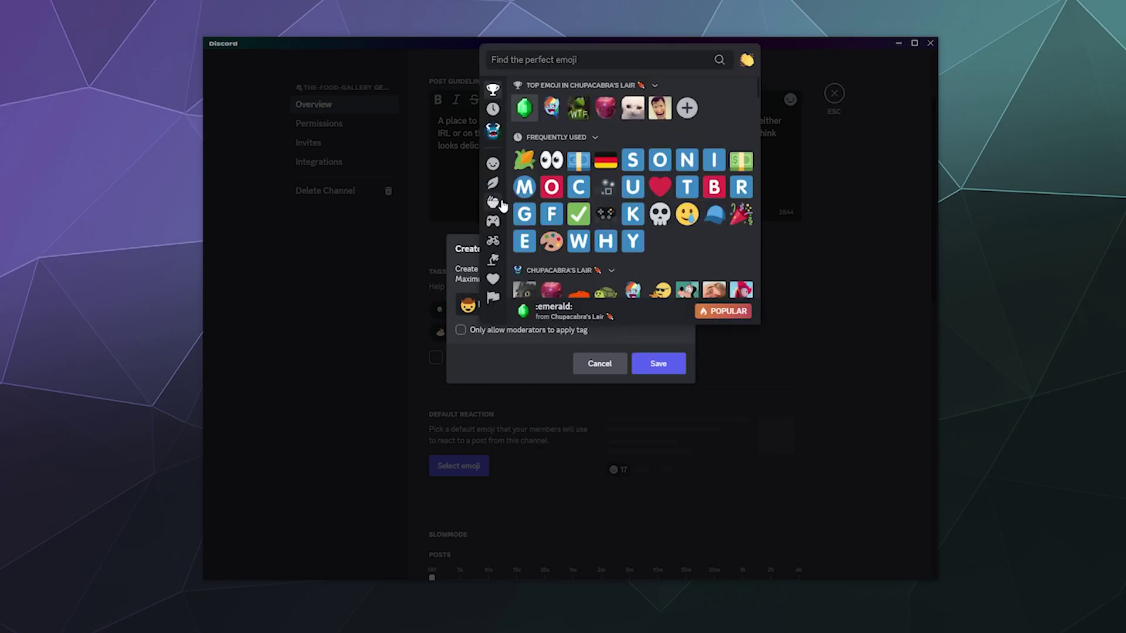
pyautogui.write('spi')
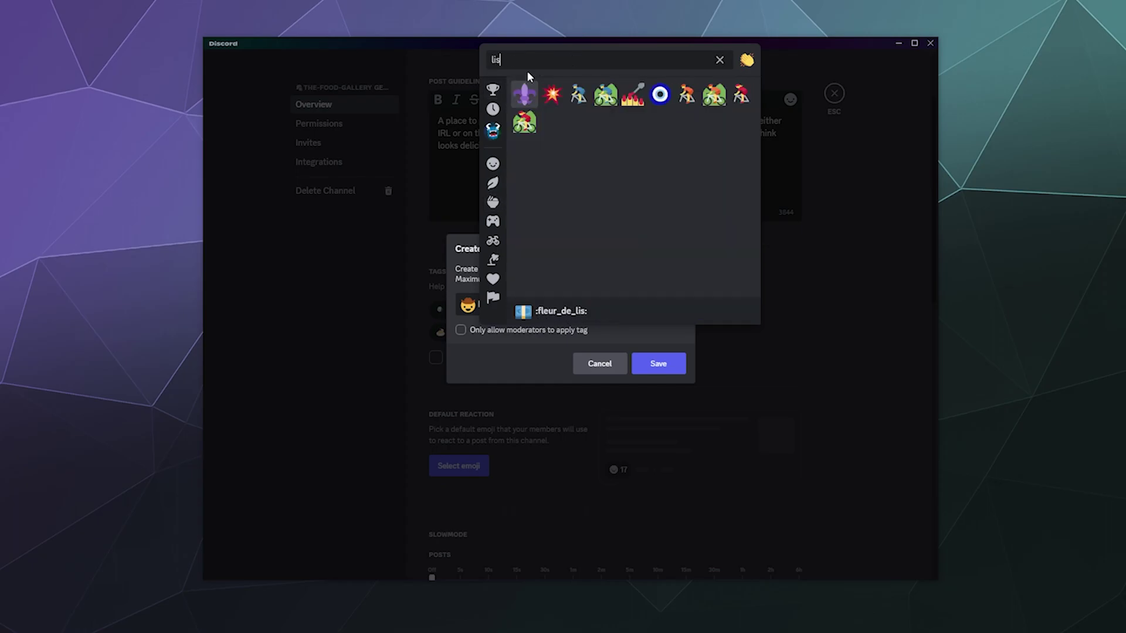
pyautogui.press('BackSpace')
pyautogui.press('BackSpace')
pyautogui.press('BackSpace')
pyautogui.write('paper')
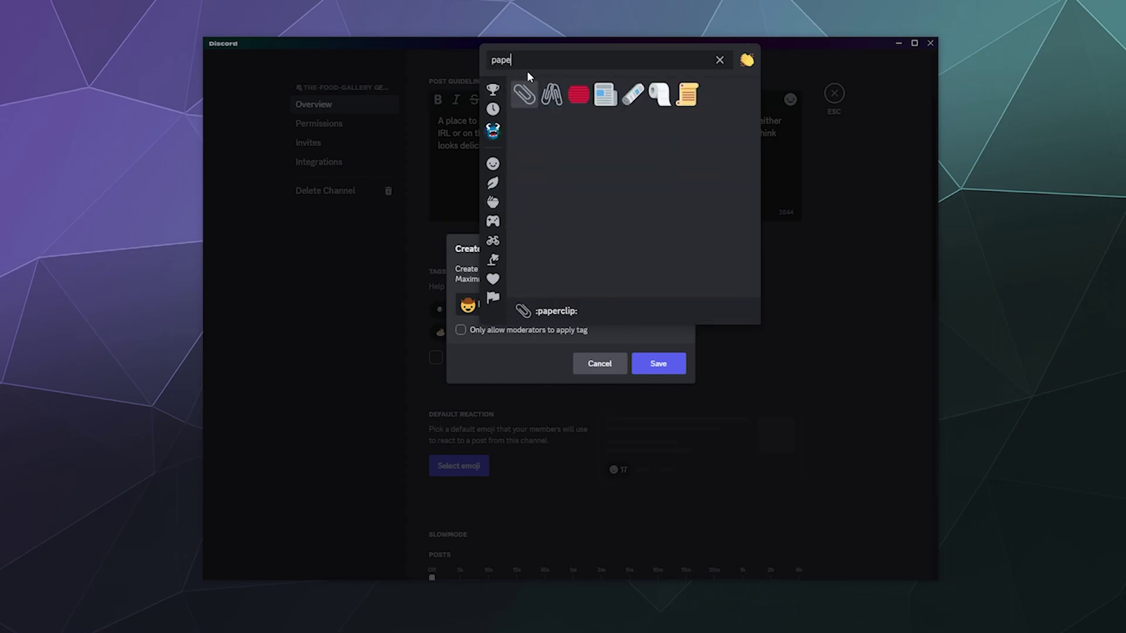
pyautogui.click(684, 98)
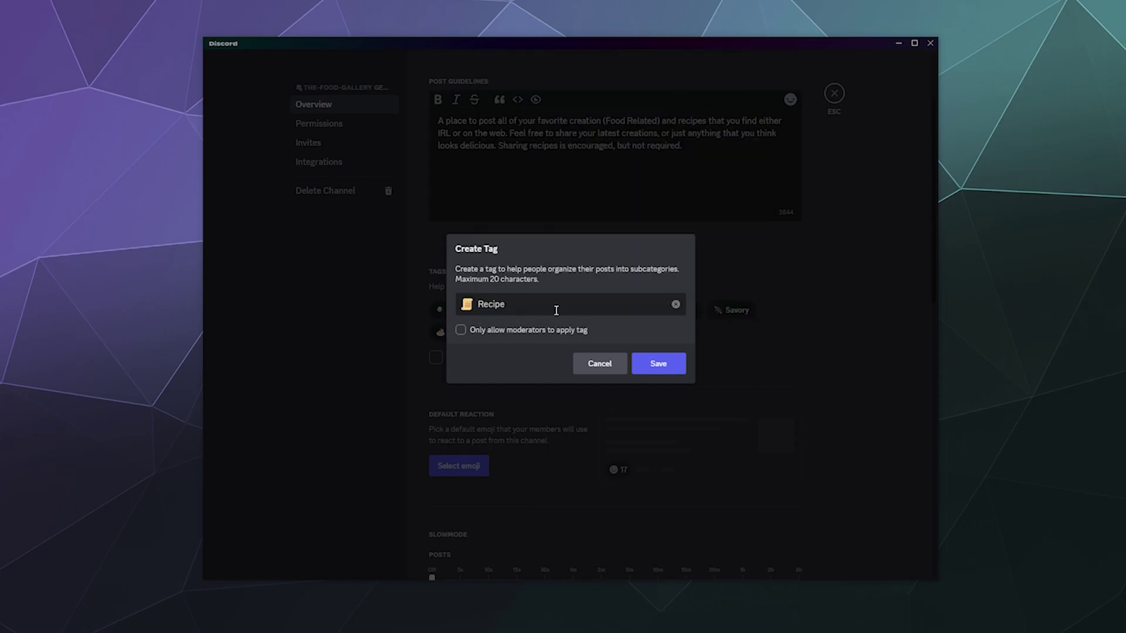
pyautogui.click(647, 364)
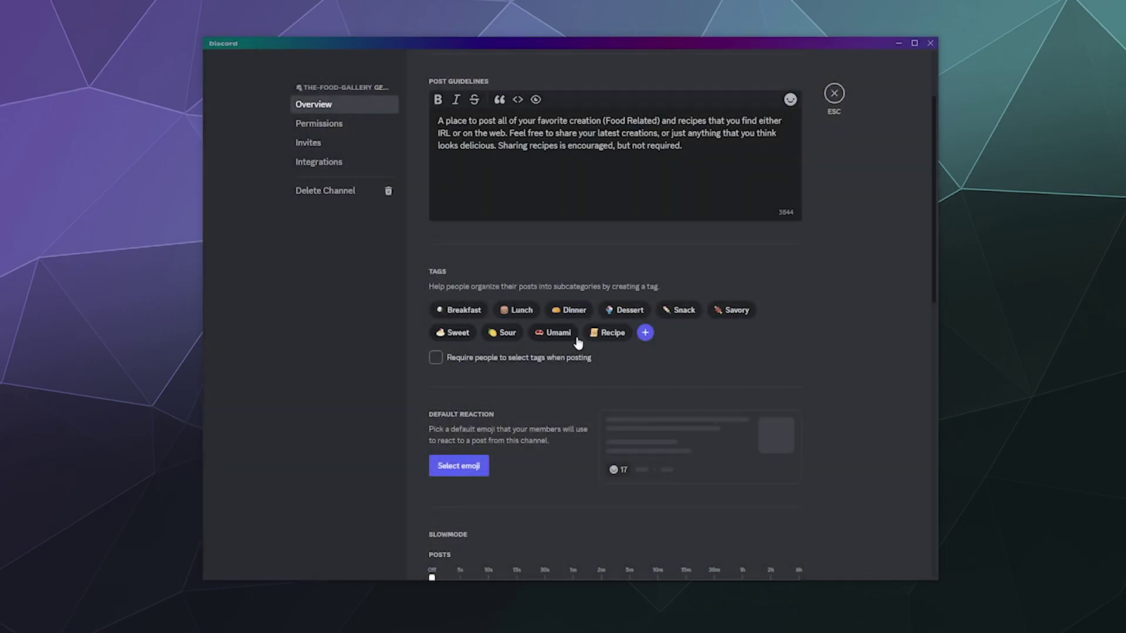
# - Create a post tag named looks yummy with the croissant emoji from the food category
pyautogui.click(645, 332)
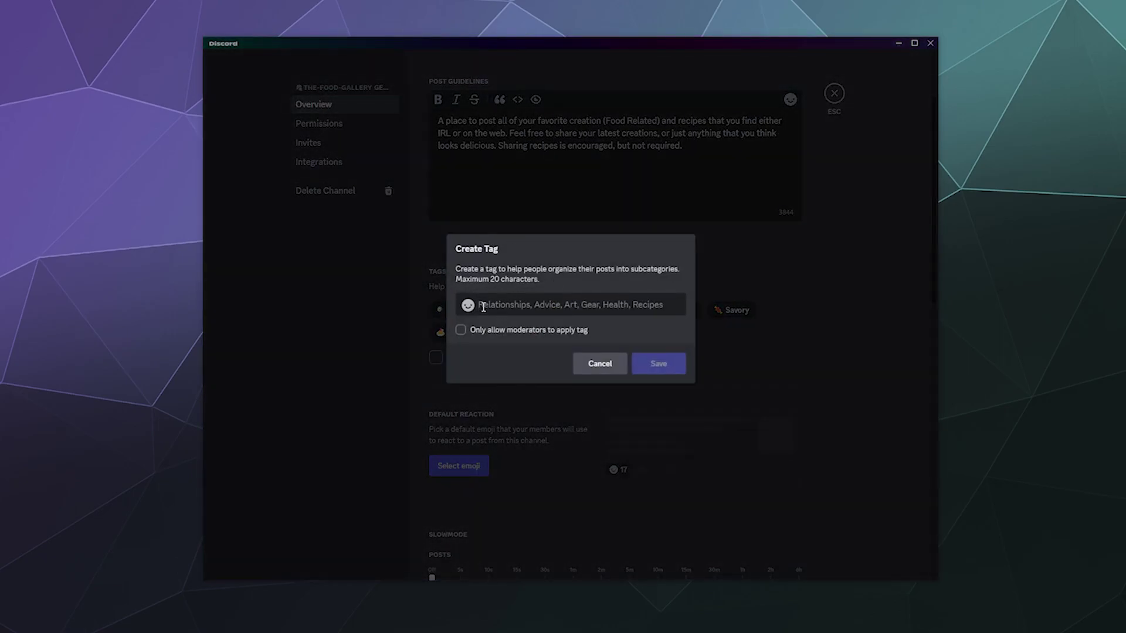
pyautogui.write('looks yummy')
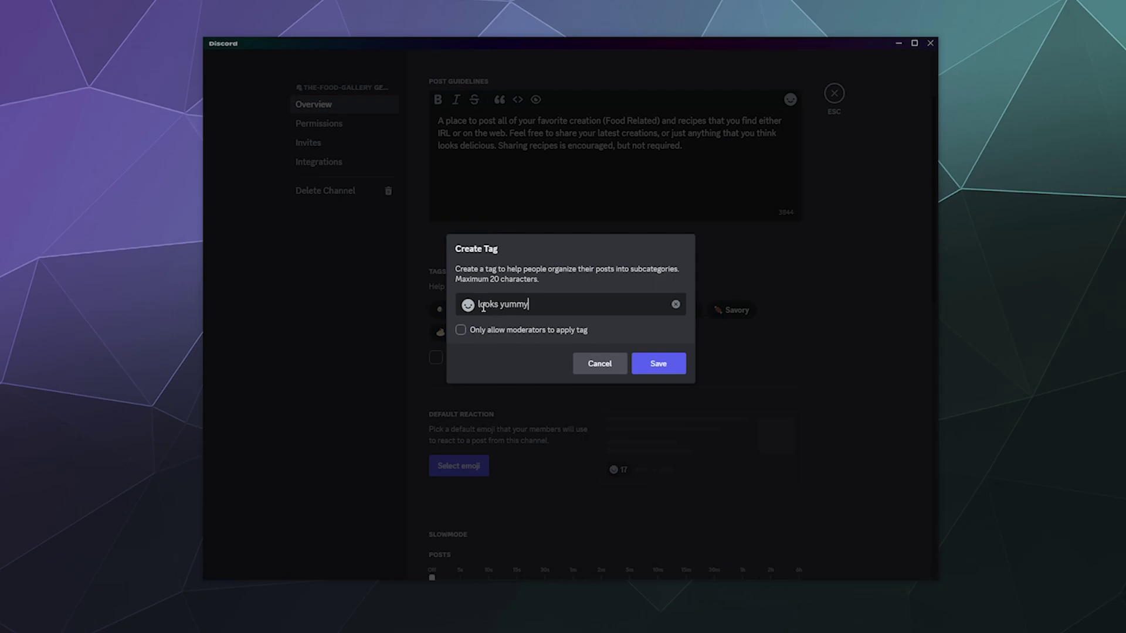
pyautogui.click(468, 305)
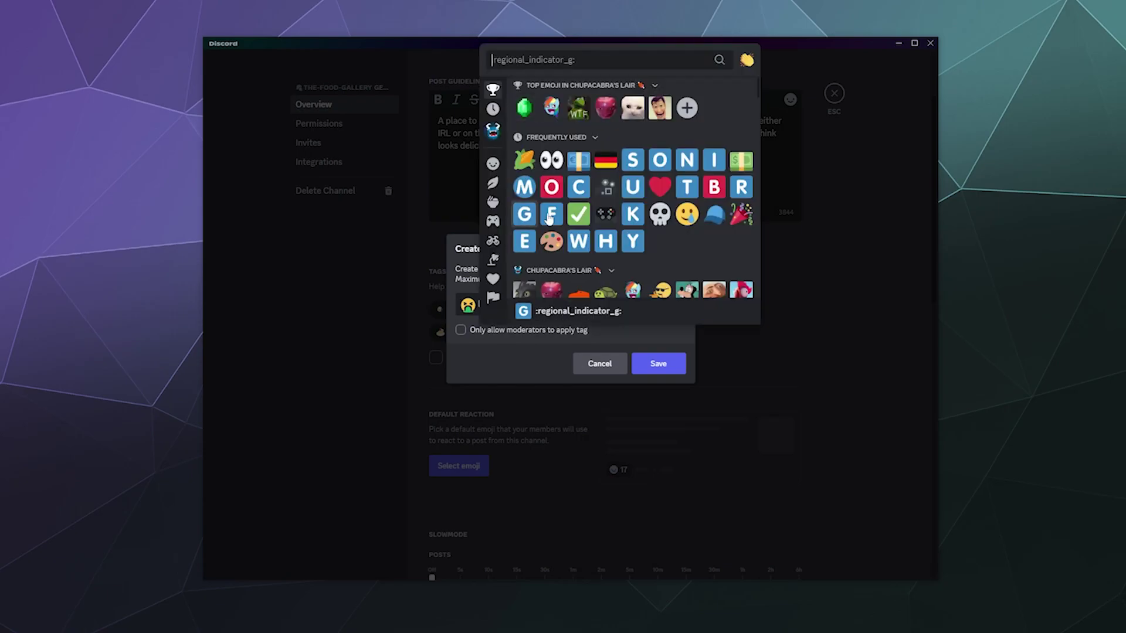
pyautogui.click(492, 202)
pyautogui.scroll(-2, 613, 227)
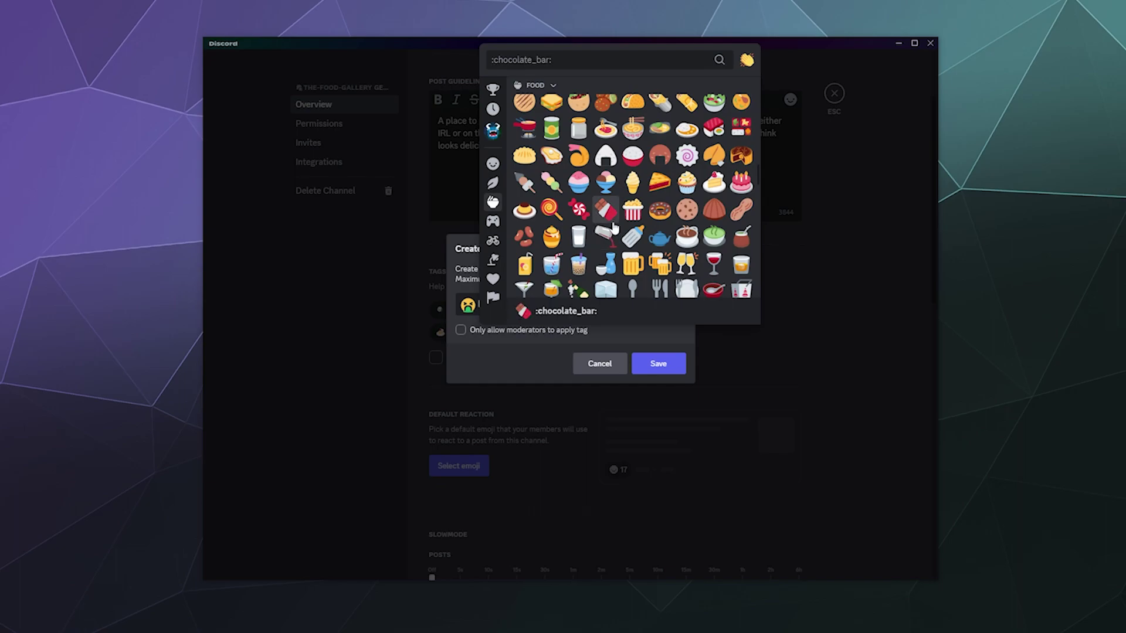
pyautogui.scroll(-2, 621, 226)
pyautogui.scroll(2, 633, 222)
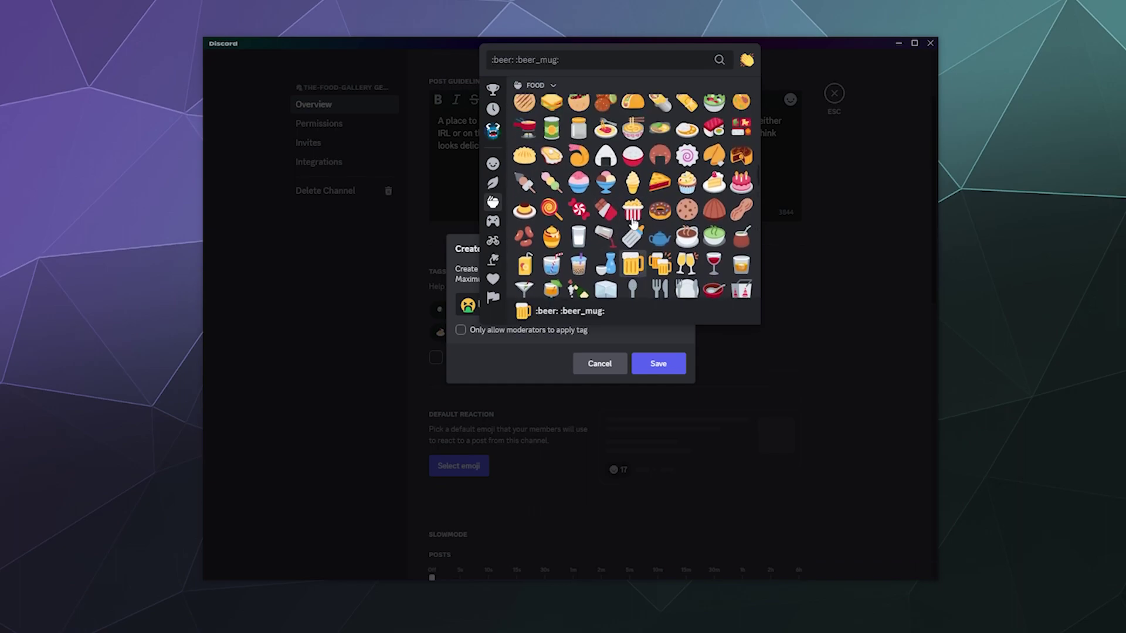
pyautogui.scroll(1, 633, 223)
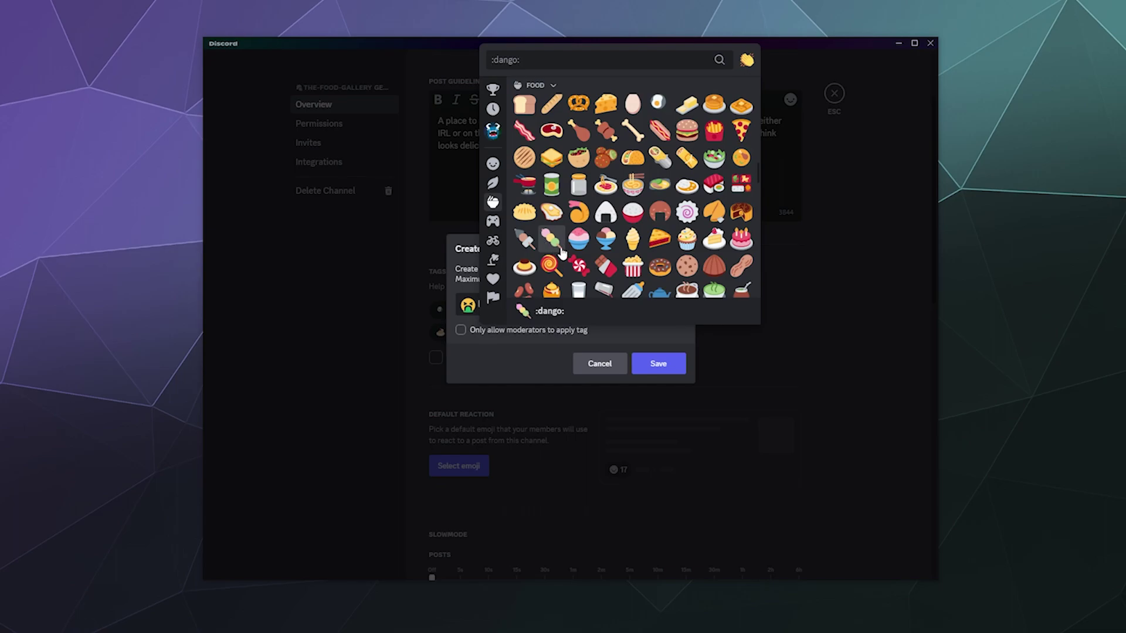
pyautogui.scroll(1, 636, 229)
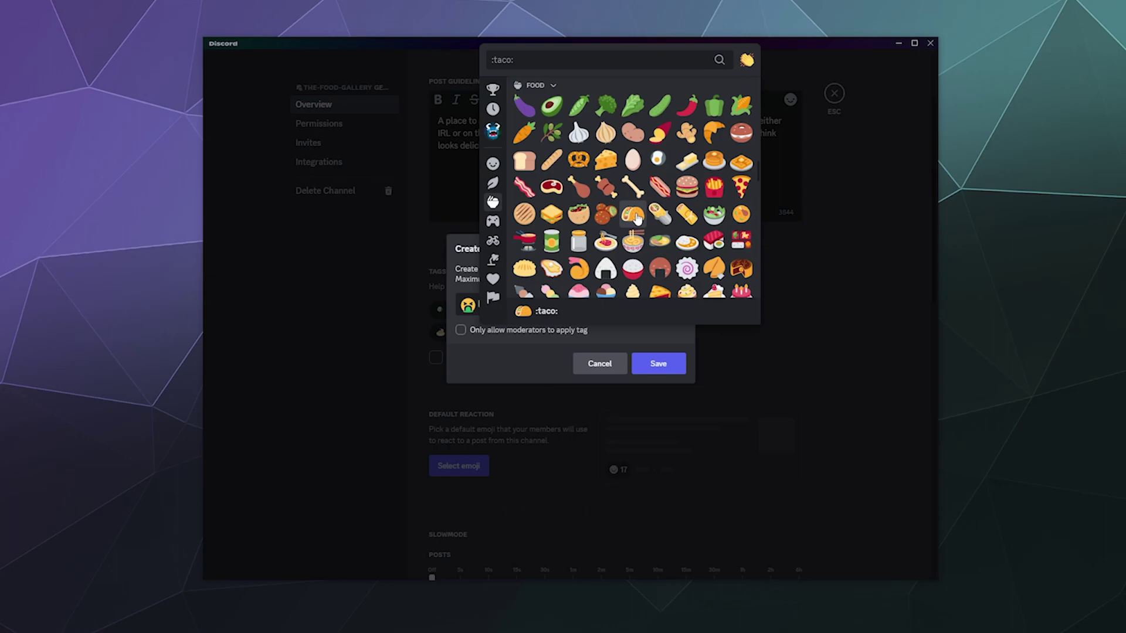
pyautogui.click(715, 133)
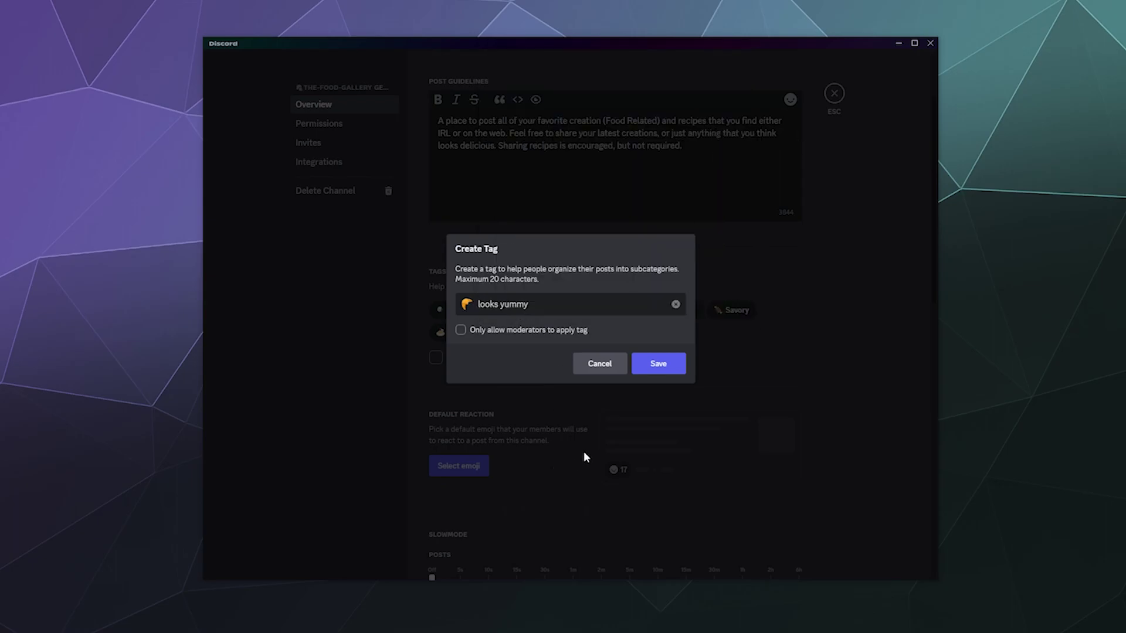
pyautogui.click(674, 363)
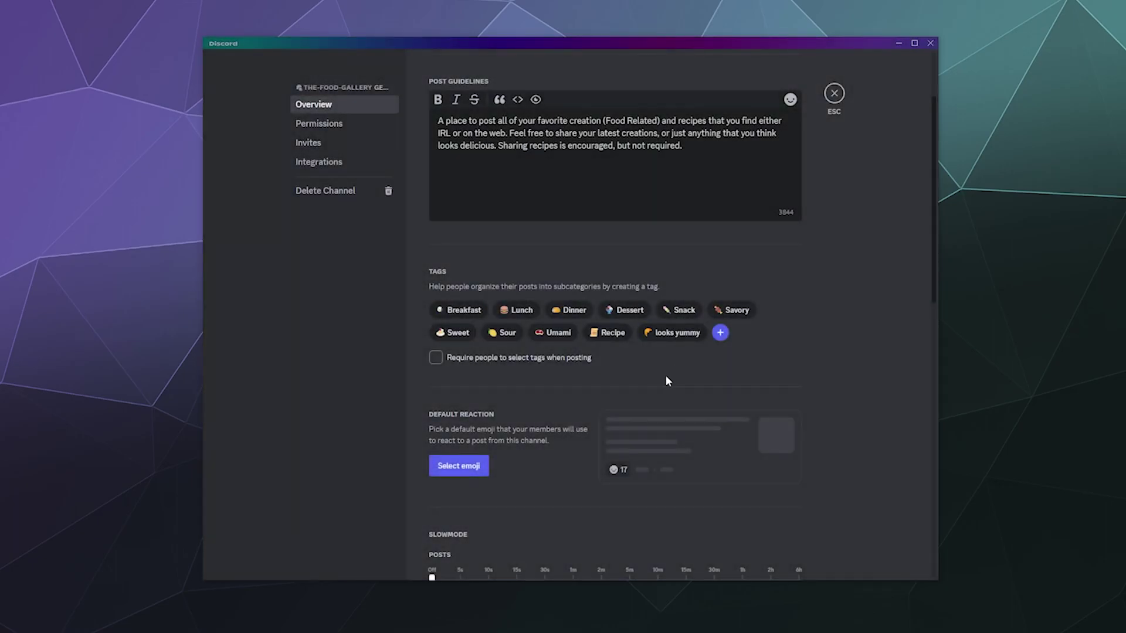
# - Set the default reaction to the tongue-licking yum face from the people emojis and save the channel changes
pyautogui.click(458, 466)
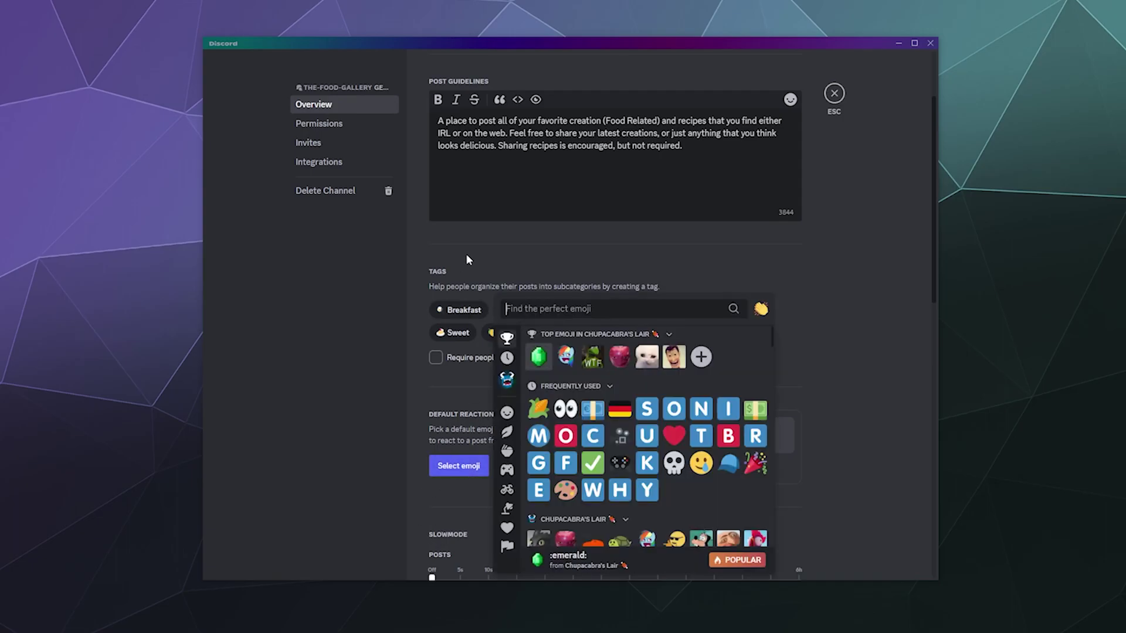
pyautogui.click(506, 413)
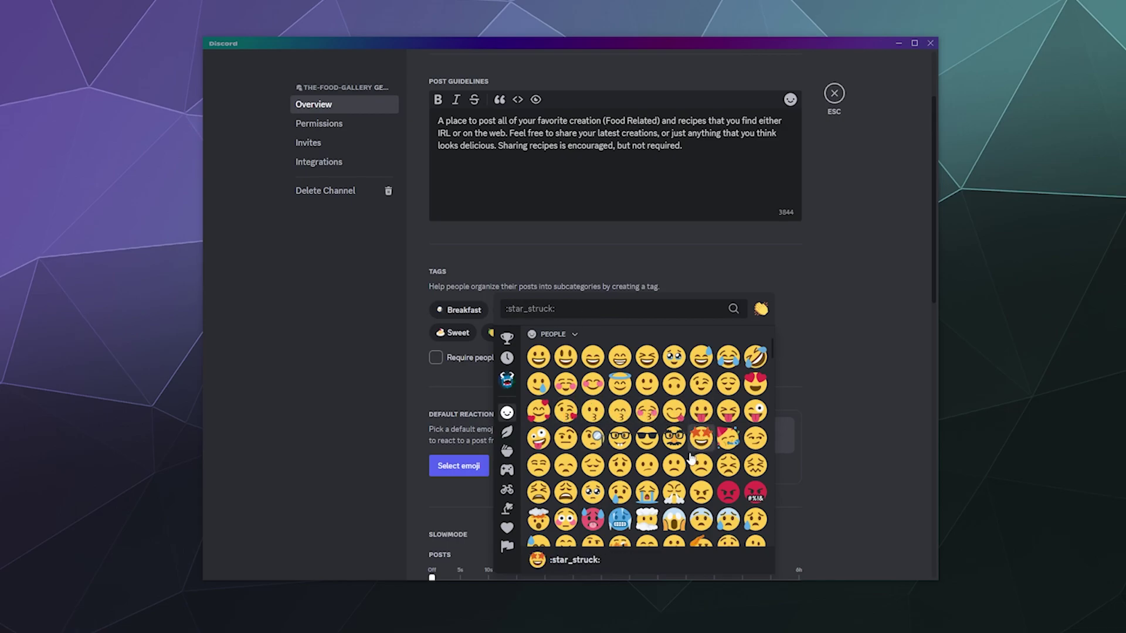
pyautogui.scroll(-3, 665, 492)
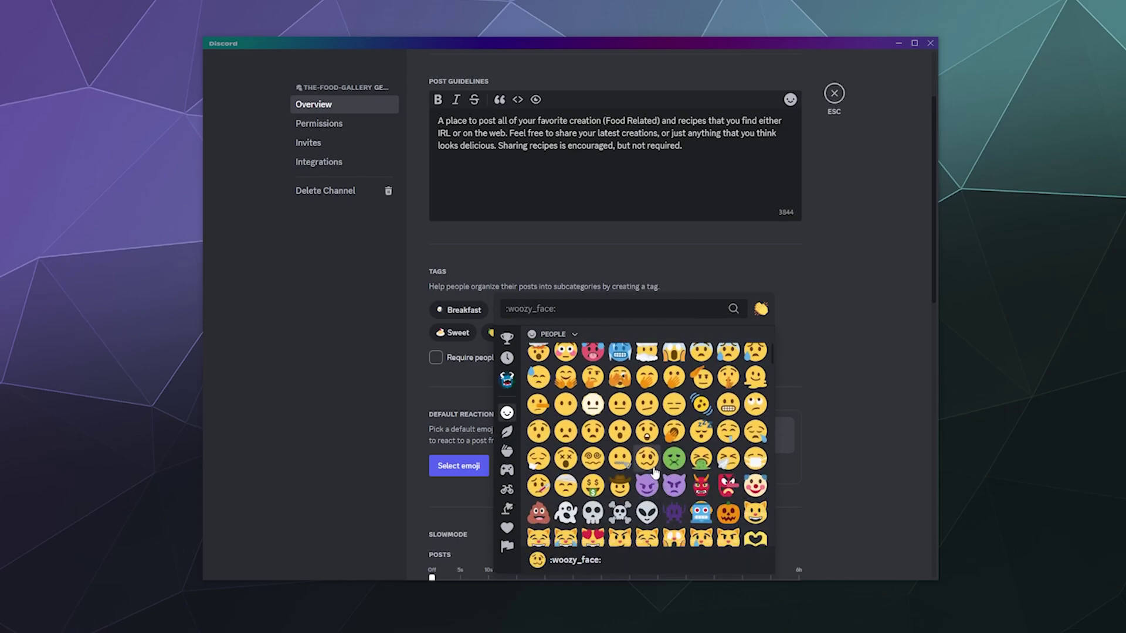
pyautogui.scroll(-2, 654, 472)
pyautogui.scroll(4, 655, 473)
pyautogui.scroll(3, 655, 472)
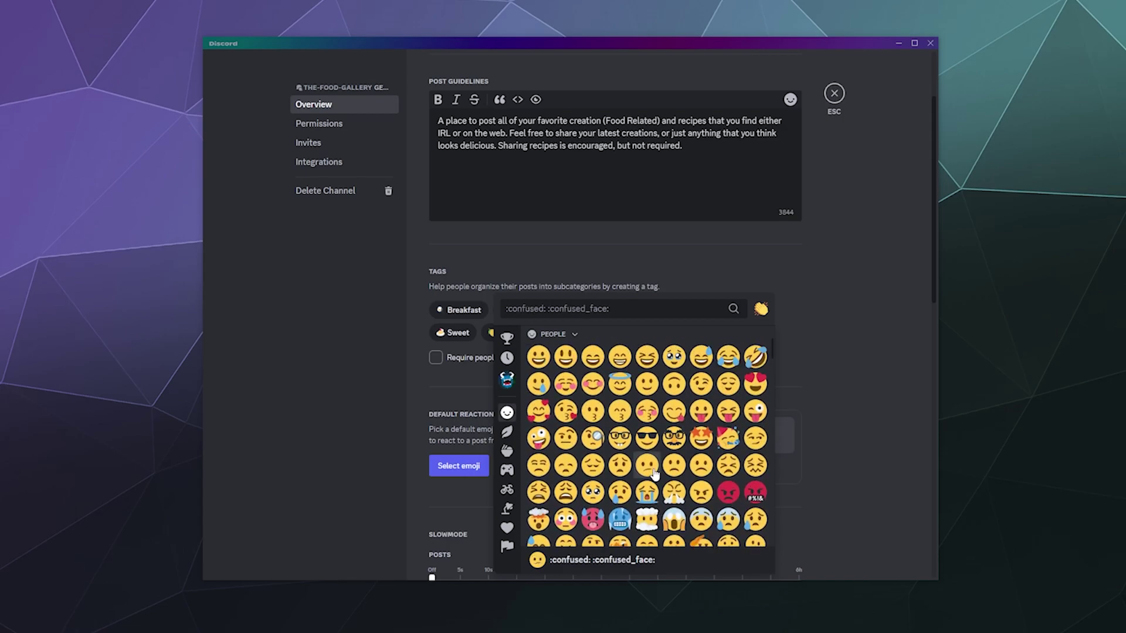
pyautogui.click(674, 412)
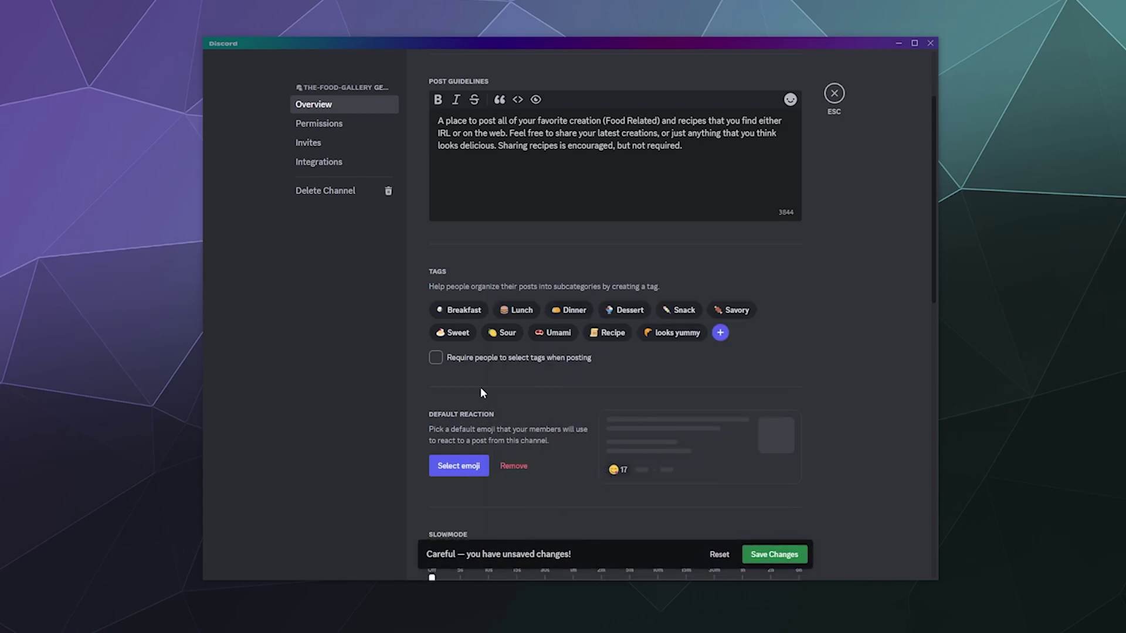
pyautogui.click(786, 557)
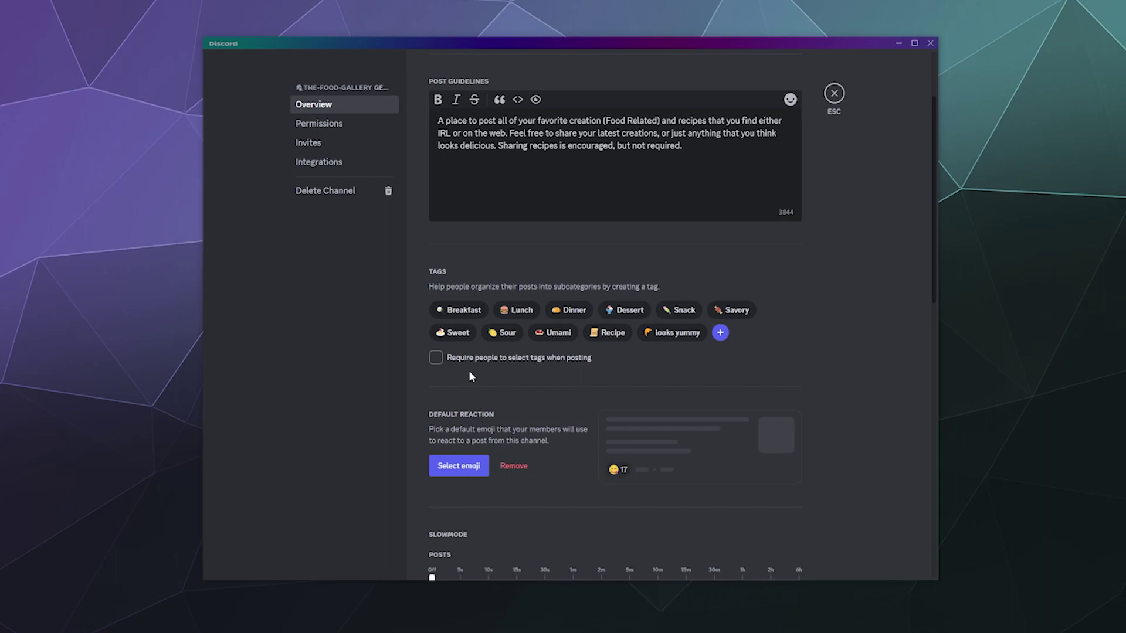
# - Try a 30-second slowmode interval for posts and return it to Off
pyautogui.scroll(-2, 599, 419)
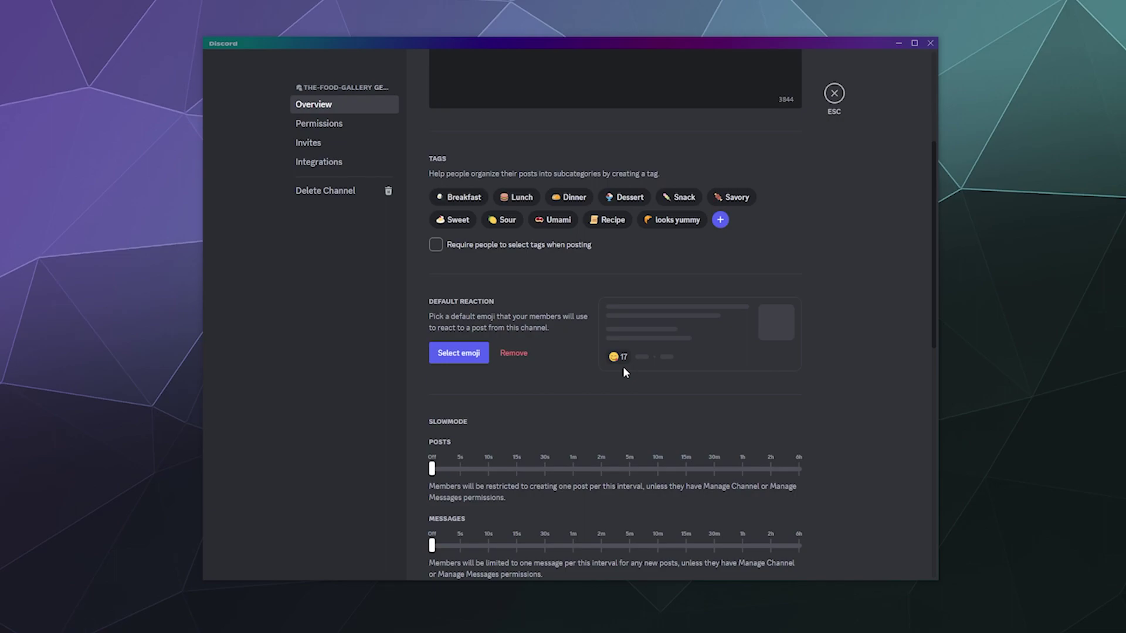
pyautogui.scroll(-1, 627, 376)
pyautogui.scroll(-4, 628, 382)
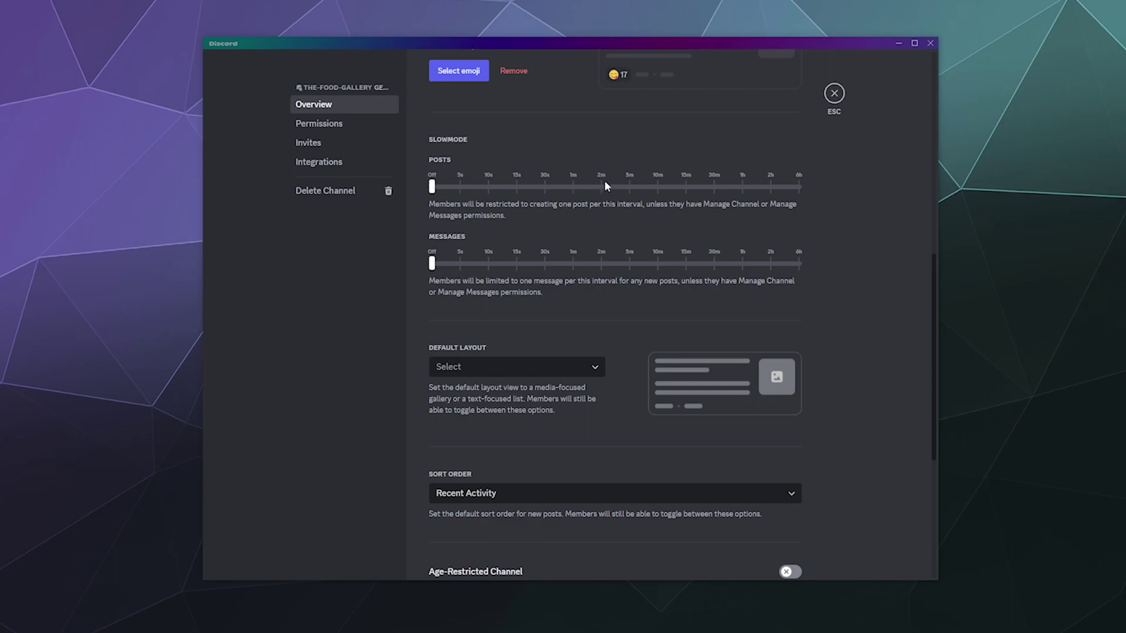
pyautogui.moveTo(432, 187); pyautogui.dragTo(491, 187)
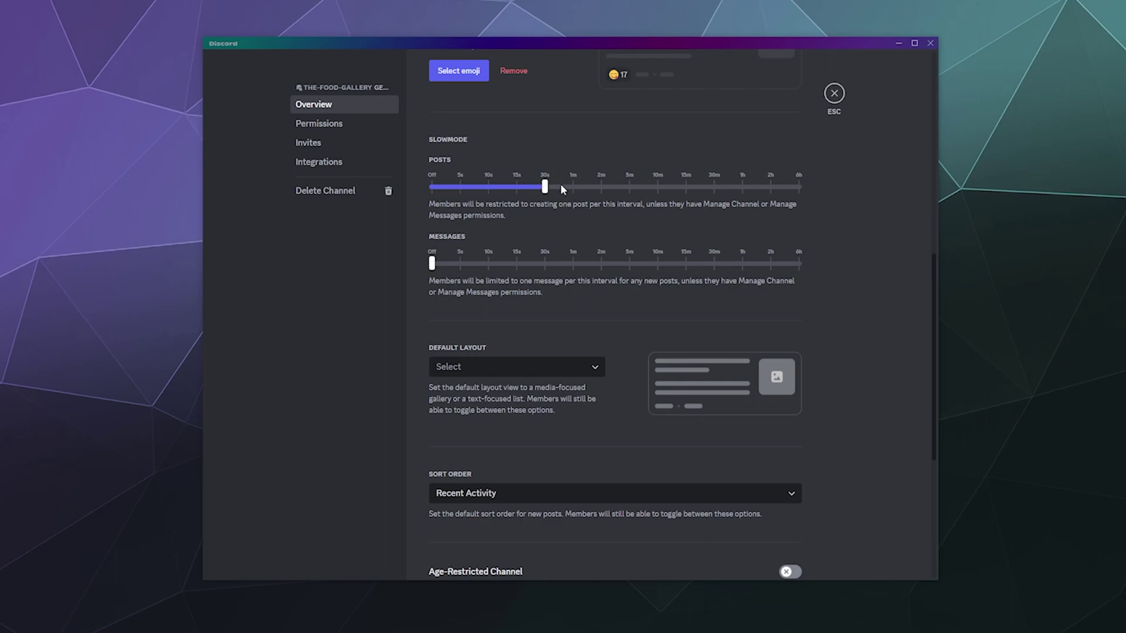
pyautogui.moveTo(569, 188); pyautogui.dragTo(404, 204)
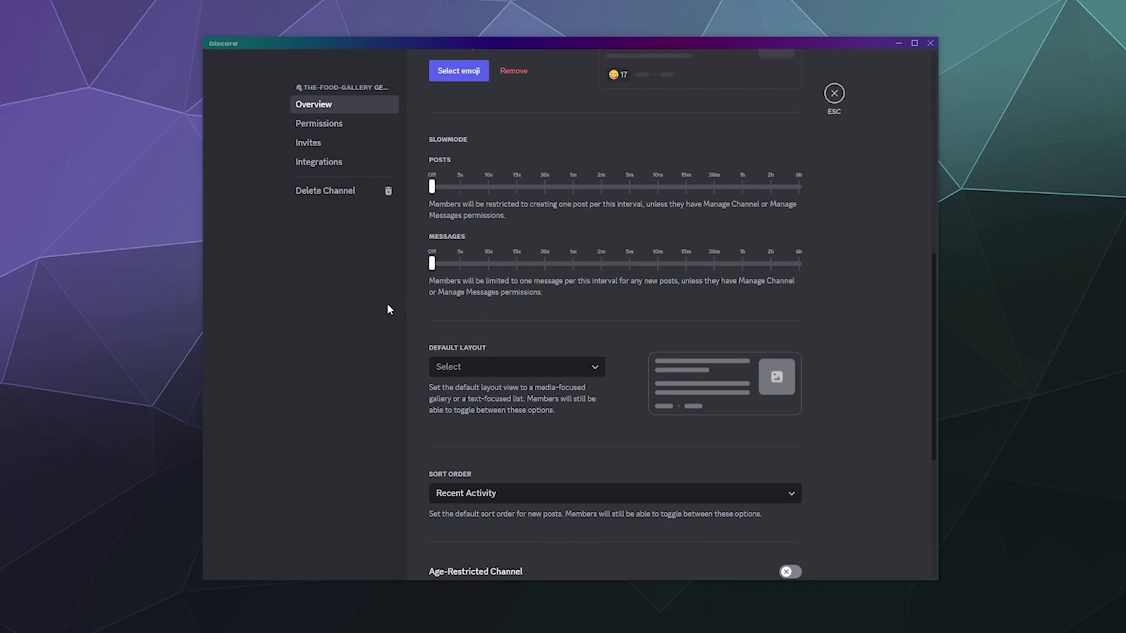
# - Compare List View and Gallery View as the forum's default layout and set it to Gallery View
pyautogui.click(502, 366)
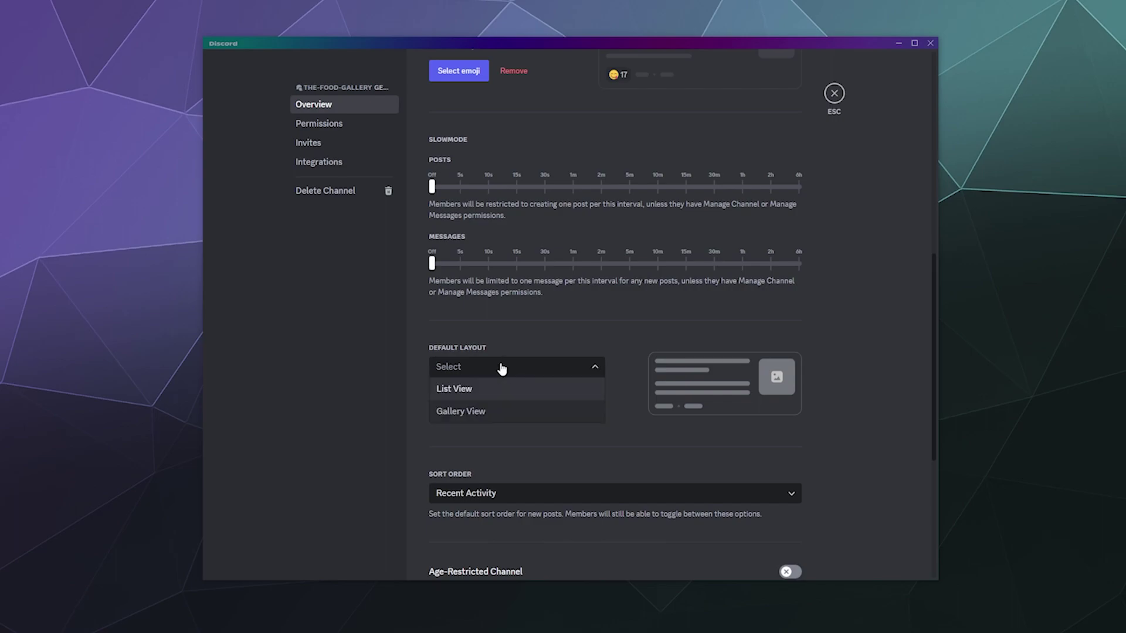
pyautogui.click(496, 411)
pyautogui.scroll(-4, 624, 377)
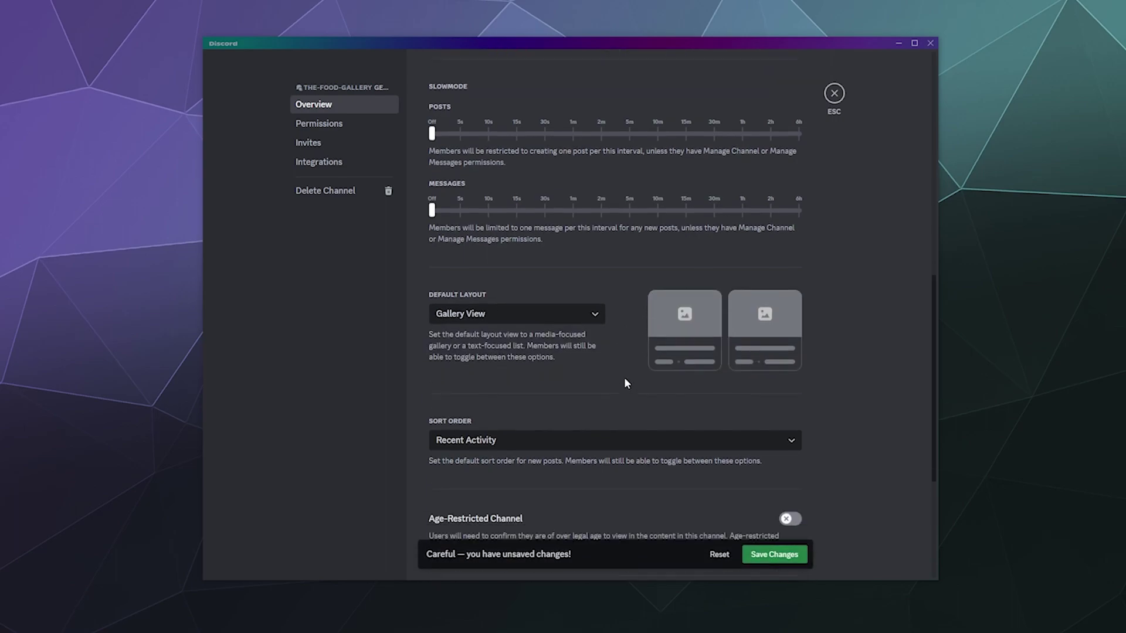
pyautogui.click(476, 143)
pyautogui.click(459, 164)
pyautogui.click(468, 146)
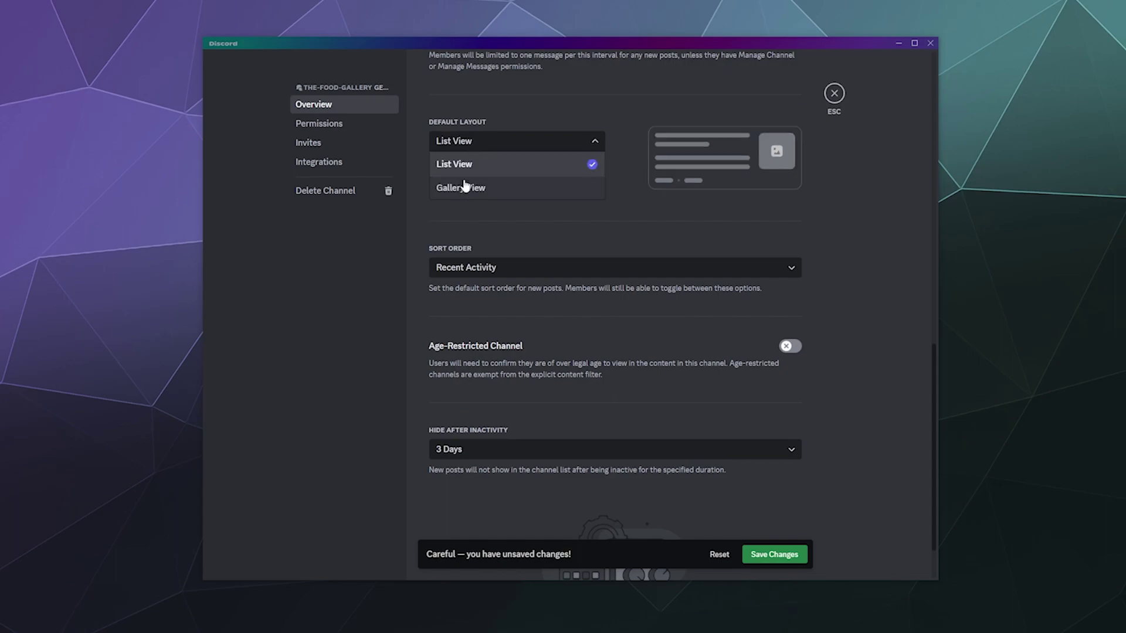
pyautogui.click(463, 187)
pyautogui.scroll(4, 499, 217)
pyautogui.scroll(-1, 498, 217)
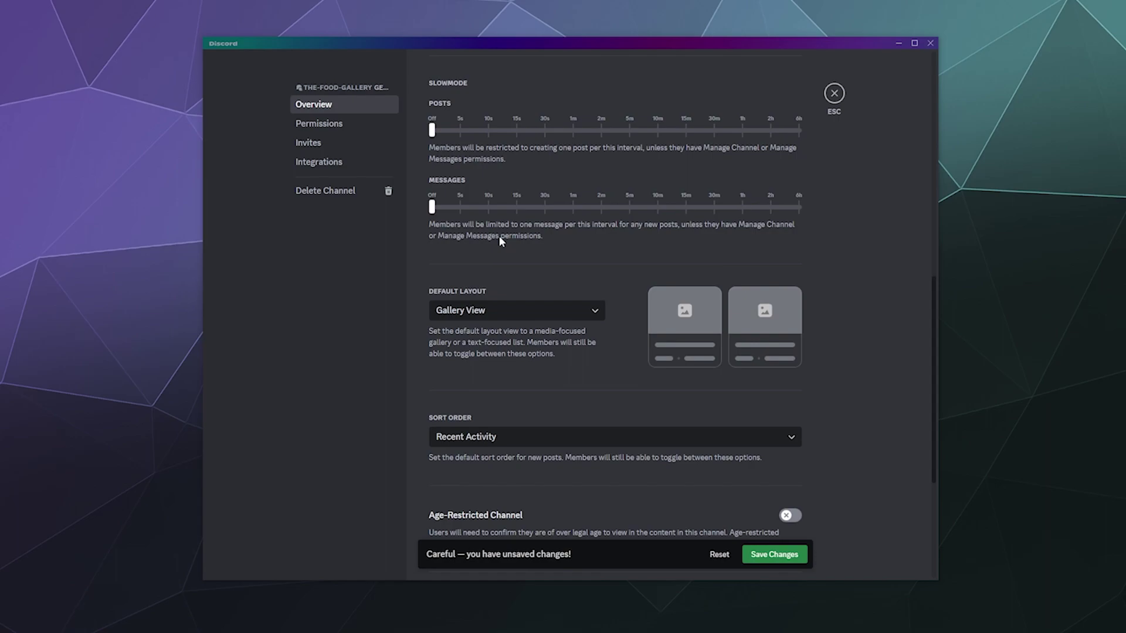
# - Try the age restriction for the channel and switch it off again
pyautogui.scroll(-2, 498, 237)
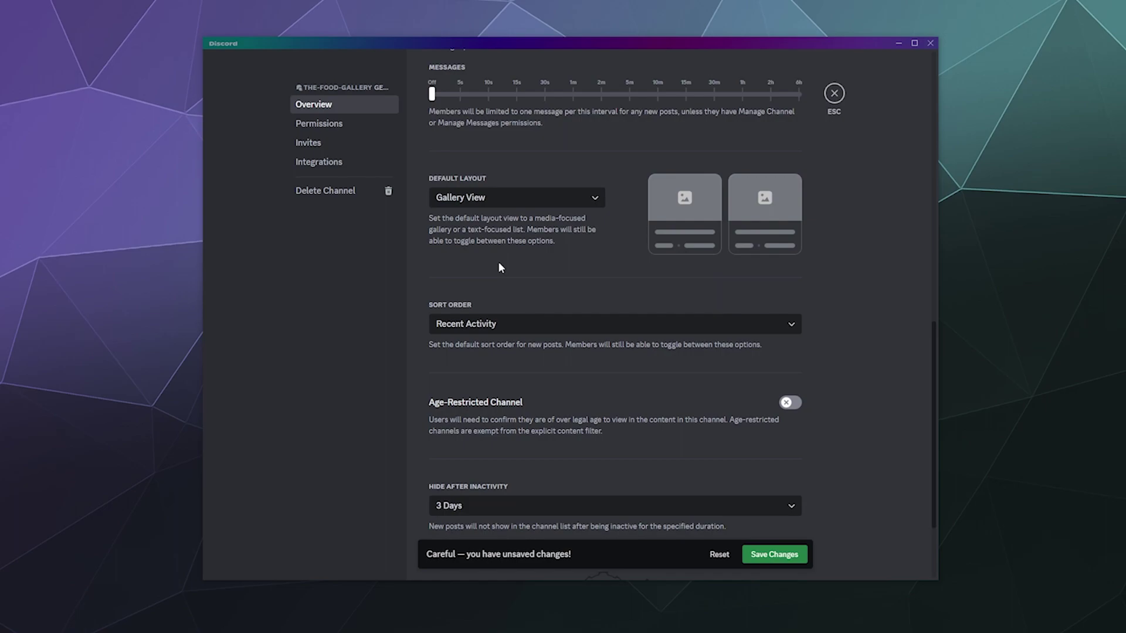
pyautogui.scroll(-2, 498, 261)
pyautogui.click(786, 279)
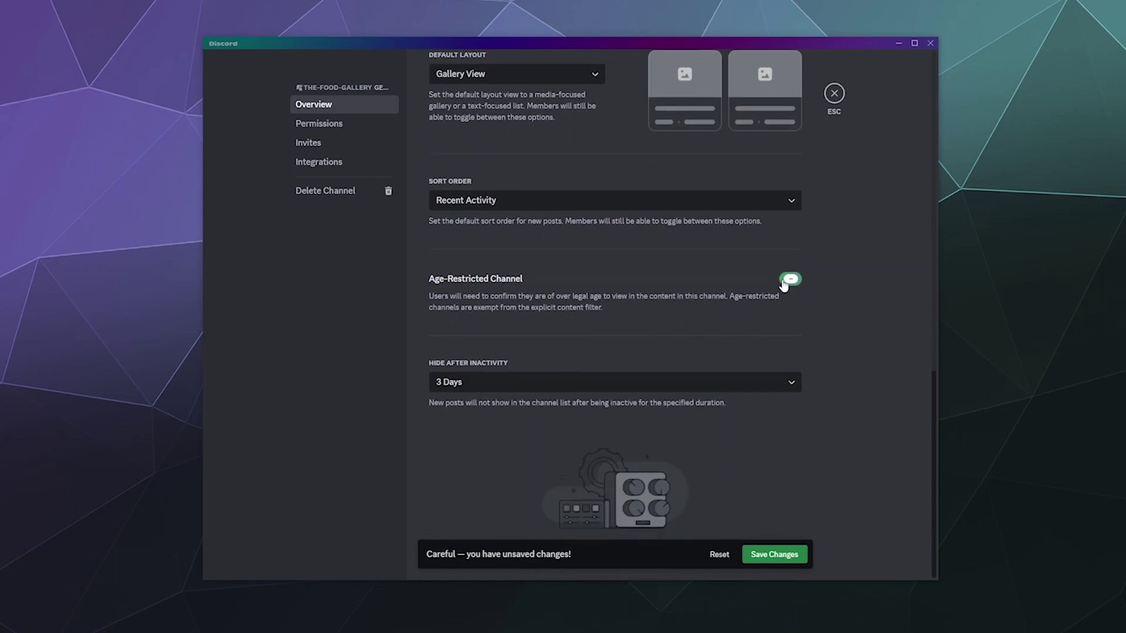
pyautogui.click(789, 284)
# - Set posts to hide after 1 Week of inactivity and save the channel changes
pyautogui.click(789, 383)
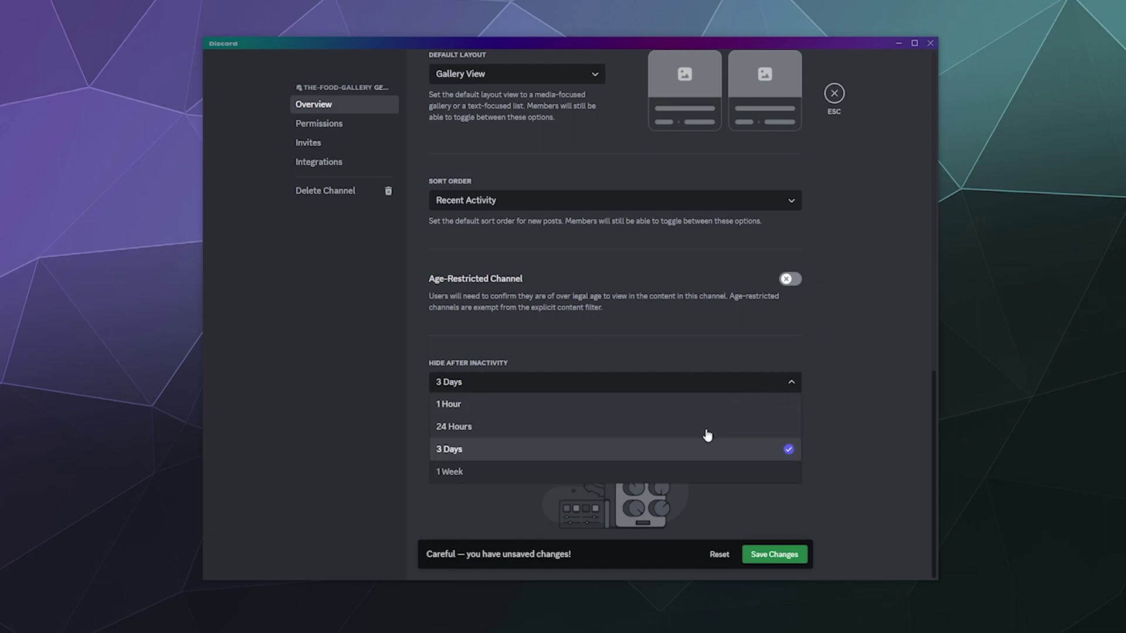
pyautogui.click(655, 358)
pyautogui.click(634, 382)
pyautogui.click(547, 470)
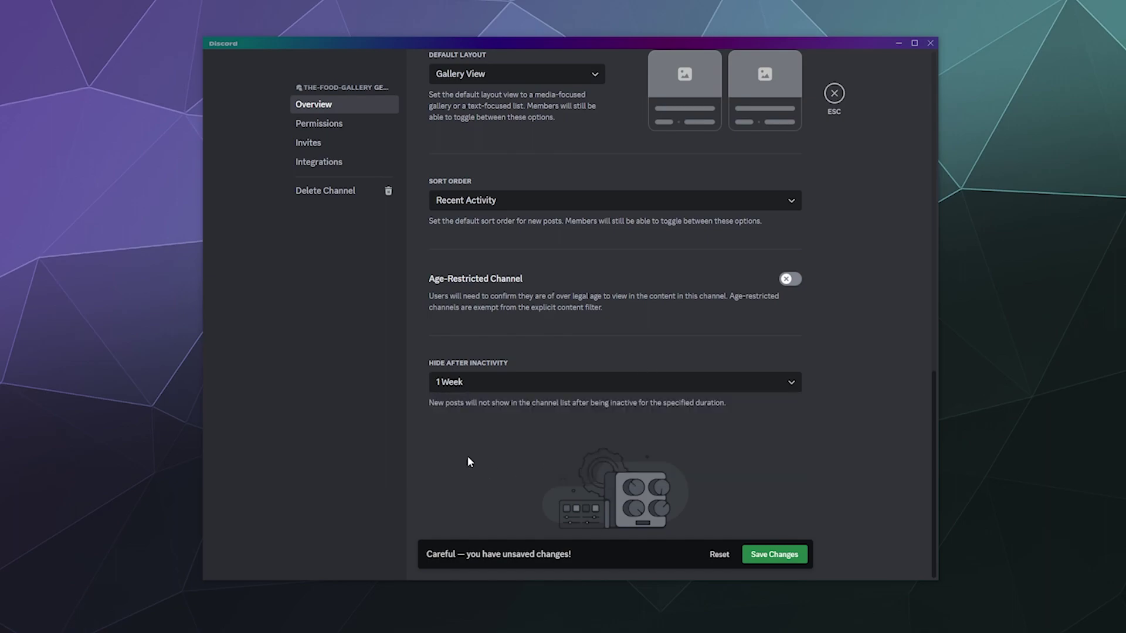
pyautogui.click(776, 555)
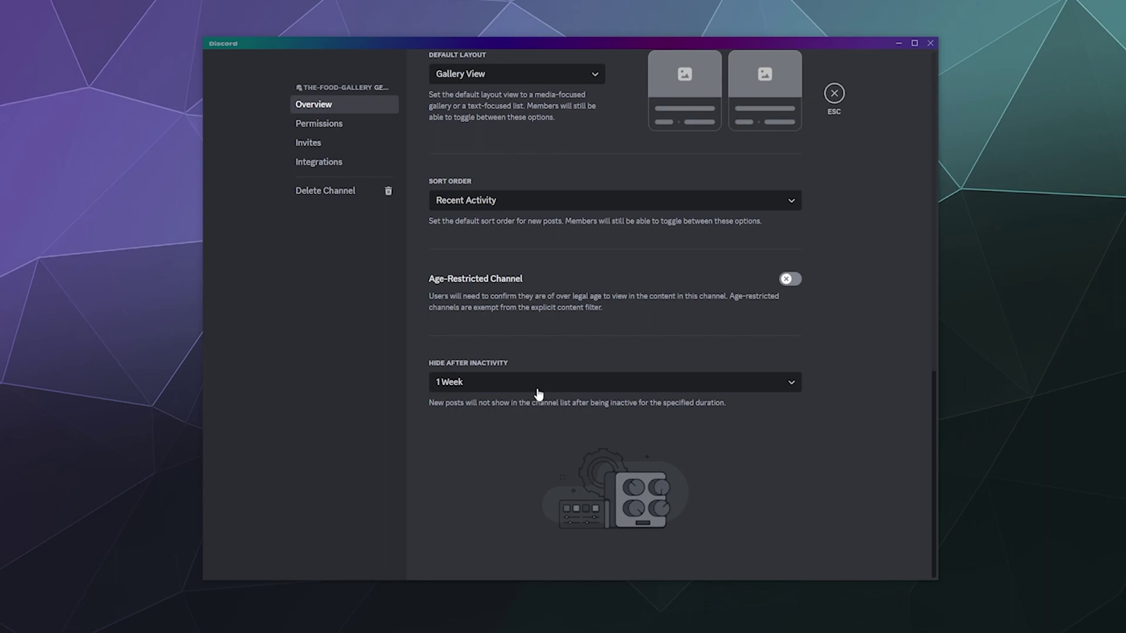
# - Leave the channel settings and start a new post in the-food-gallery with the copied burger image attached
pyautogui.click(834, 94)
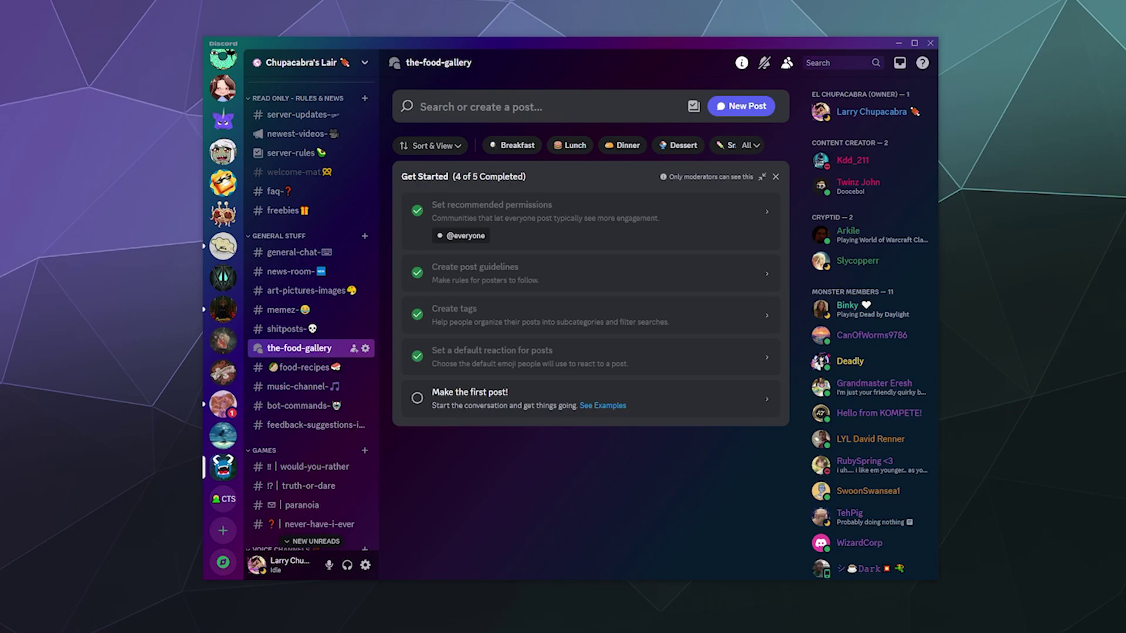
pyautogui.click(744, 106)
pyautogui.hotkey('ctrl', 'v')
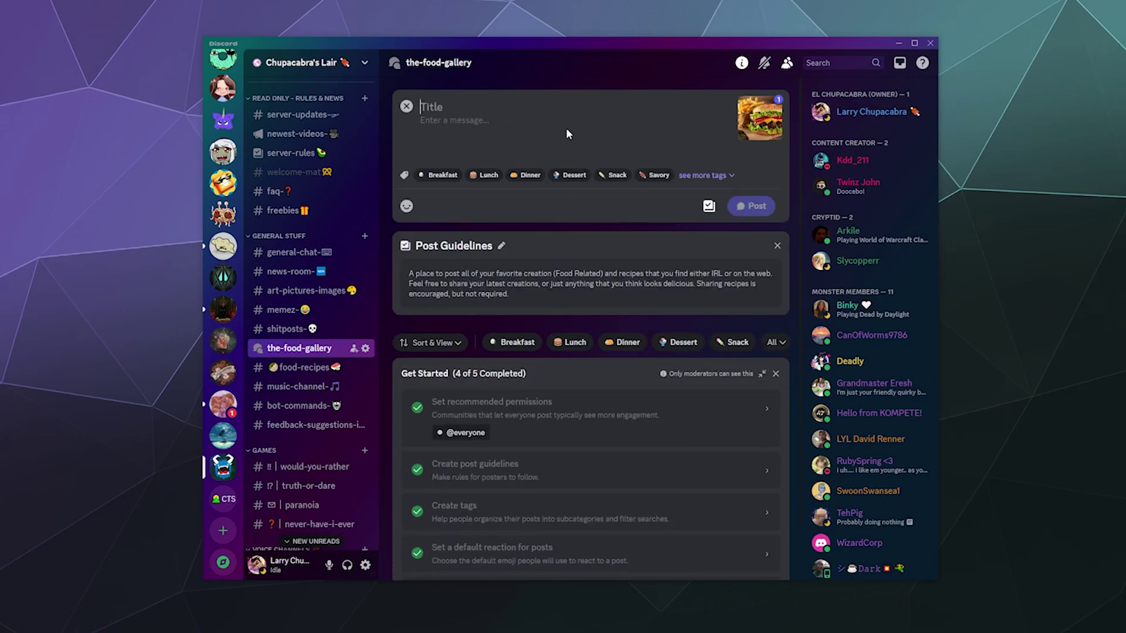
# - Title the post "Brand New Food Sharing Channel for 2024"
pyautogui.write('Brand')
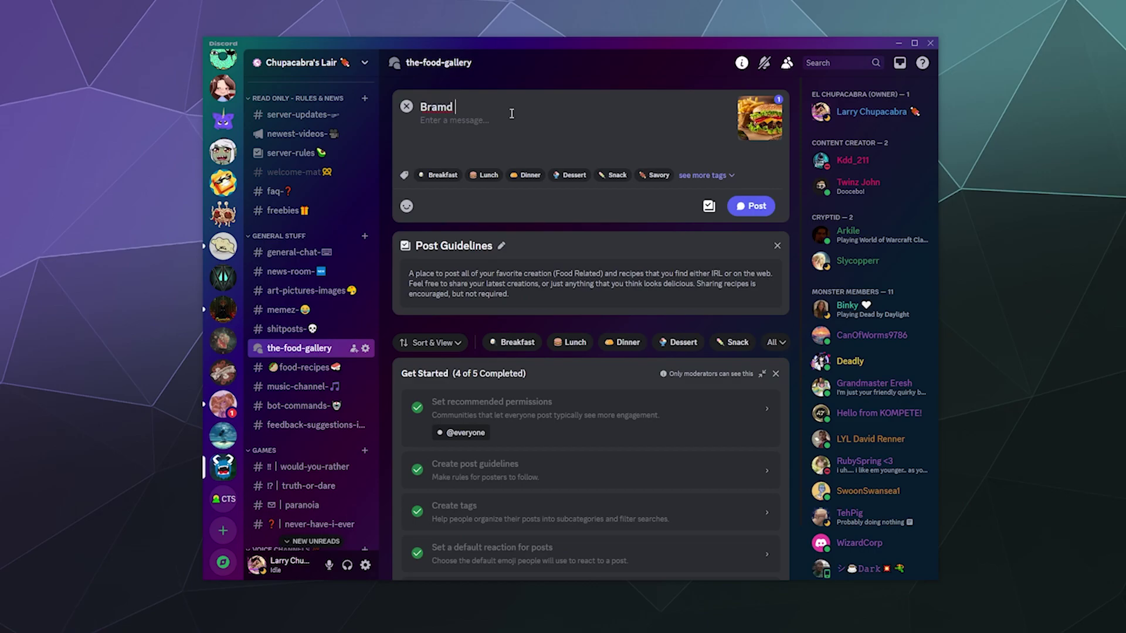
pyautogui.press('BackSpace')
pyautogui.press('BackSpace')
pyautogui.write('d New Food Sharing Ch')
pyautogui.press('BackSpace')
pyautogui.write('hannel for 2023')
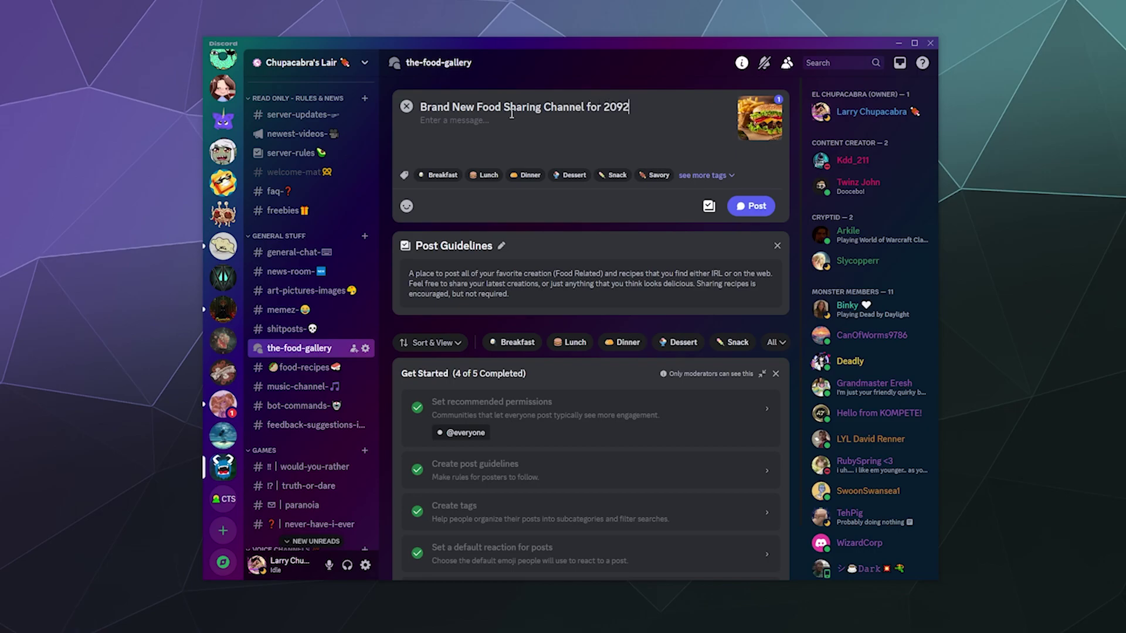
pyautogui.press('BackSpace')
pyautogui.press('BackSpace')
pyautogui.write('24')
# - Tag the new post with Dinner and Recipe
pyautogui.click(707, 175)
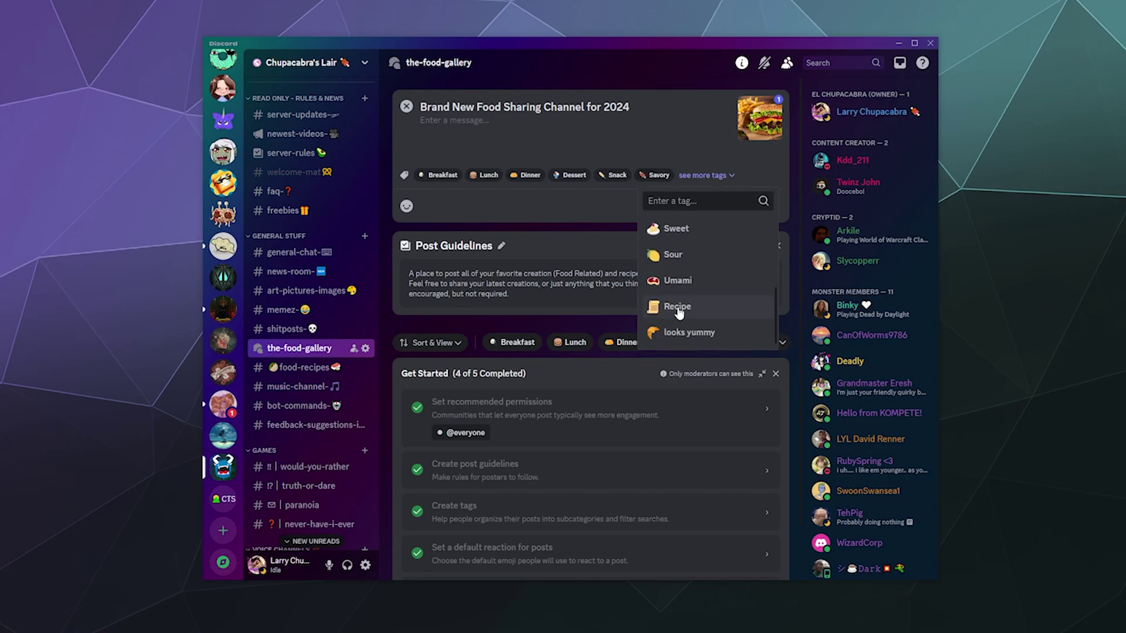
pyautogui.click(494, 208)
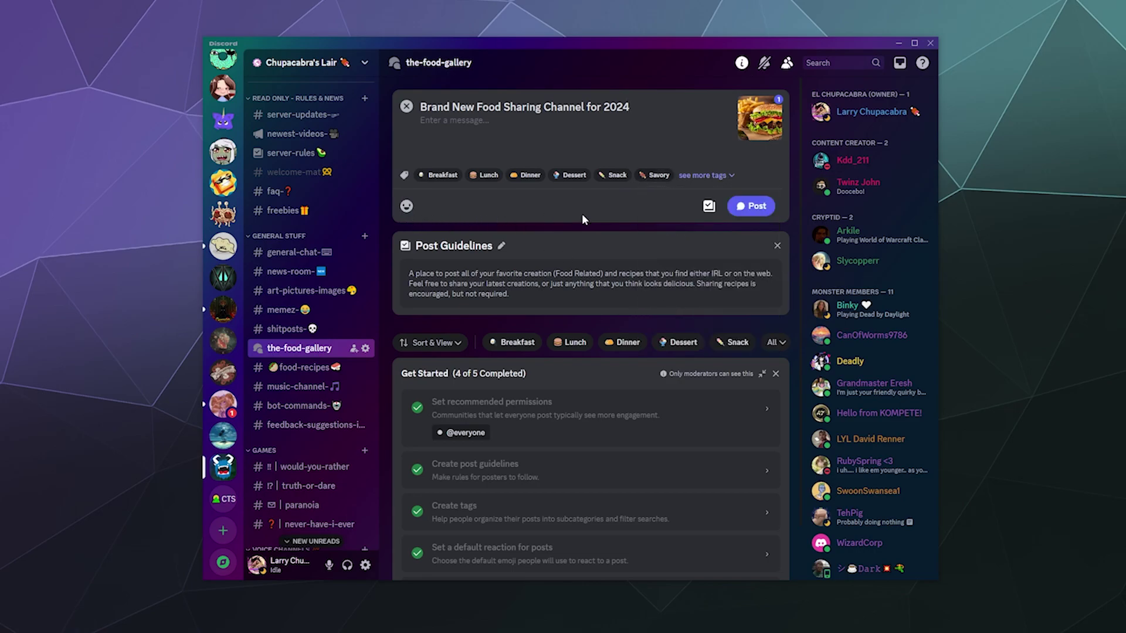
pyautogui.click(723, 176)
pyautogui.scroll(-3, 711, 275)
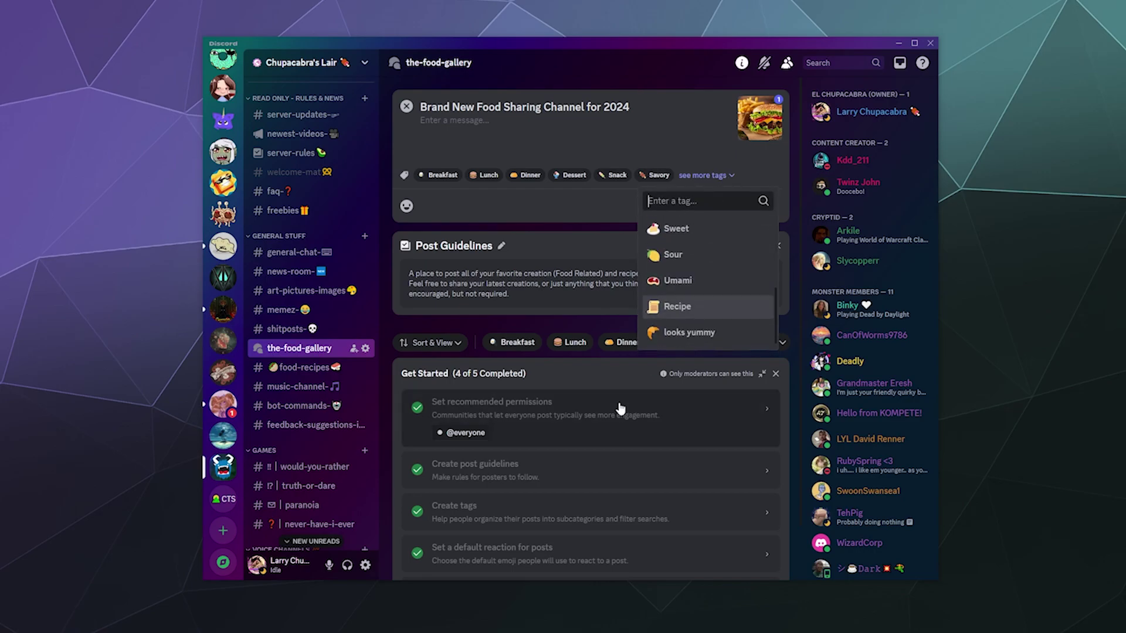
pyautogui.click(497, 188)
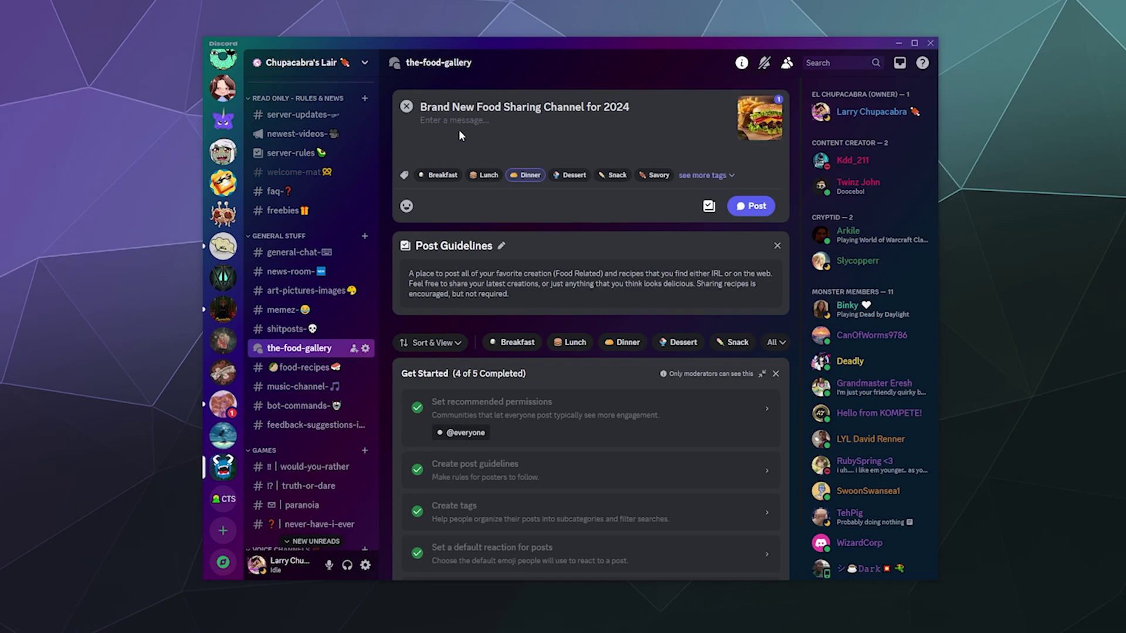
# - Begin the post message with "Decided its time to revamp some of the server for 2024. Starting with a brand new"
pyautogui.write('Decided its time to revamp')
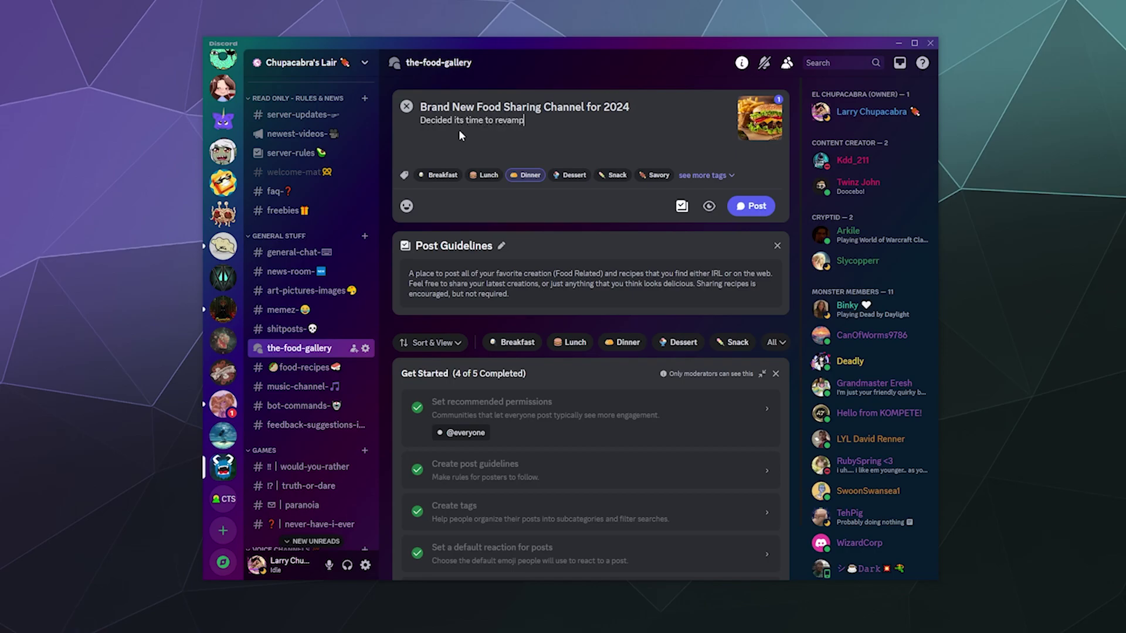
pyautogui.write(' some of the server for 2024> Star')
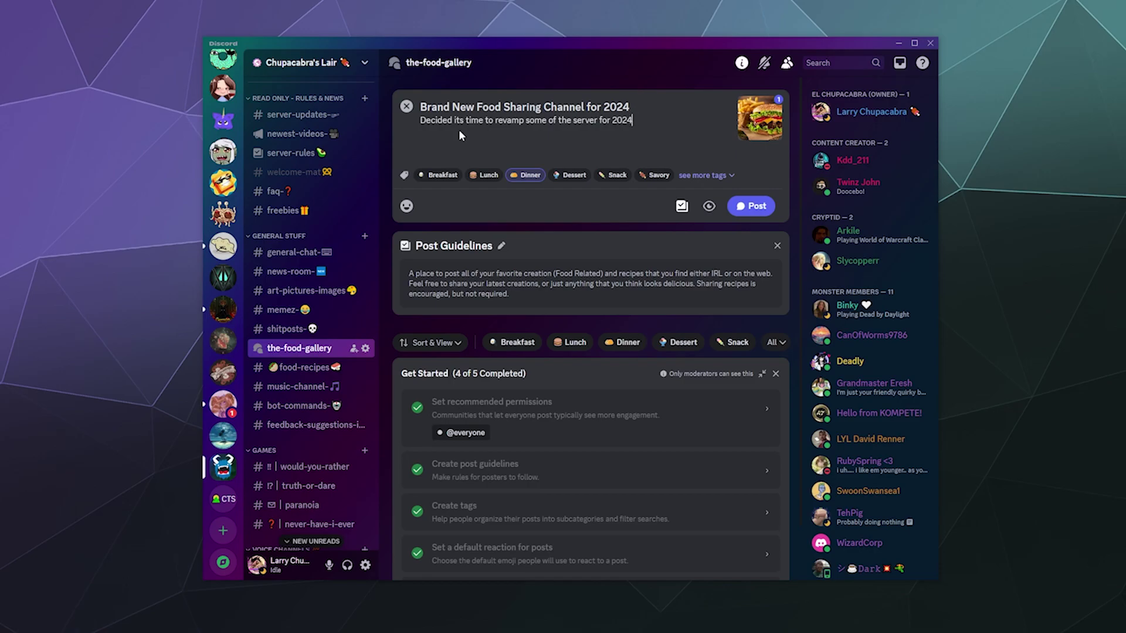
pyautogui.press('BackSpace')
pyautogui.press('BackSpace')
pyautogui.press('BackSpace')
pyautogui.press('BackSpace')
pyautogui.press('BackSpace')
pyautogui.press('BackSpace')
pyautogui.write('. Starting a')
pyautogui.press('BackSpace')
pyautogui.write('with a brand nerw')
pyautogui.press('BackSpace')
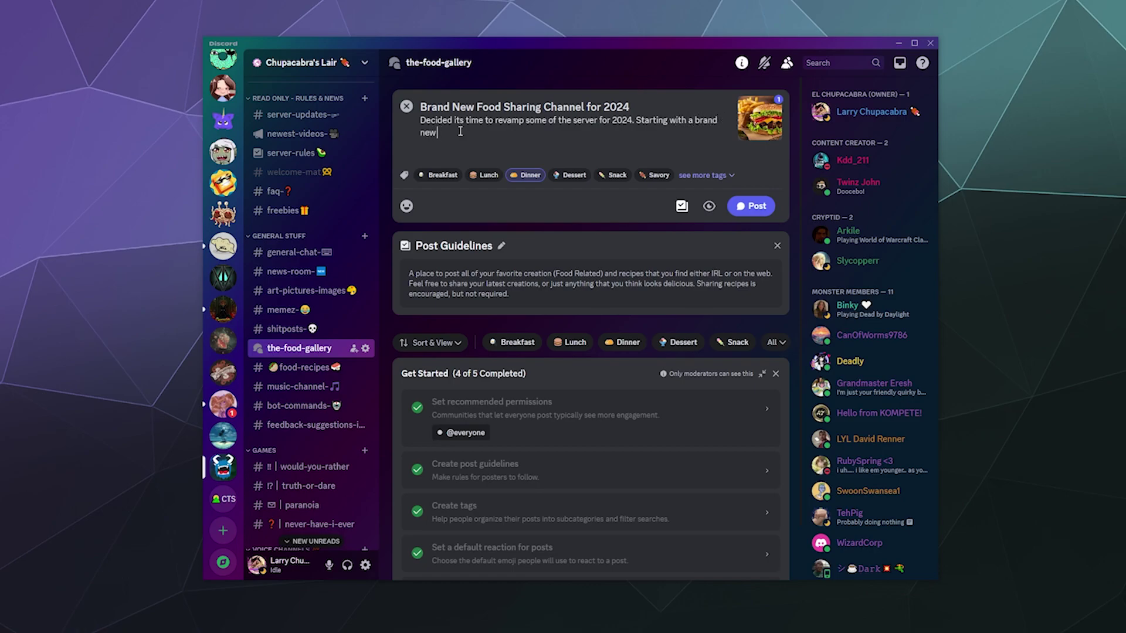
# - Continue the message with "gallery so everyone can share their favorite recipes, creations, and foods that they think are just delicious."
pyautogui.write('gallery so everyone ')
pyautogui.write('can share their favor')
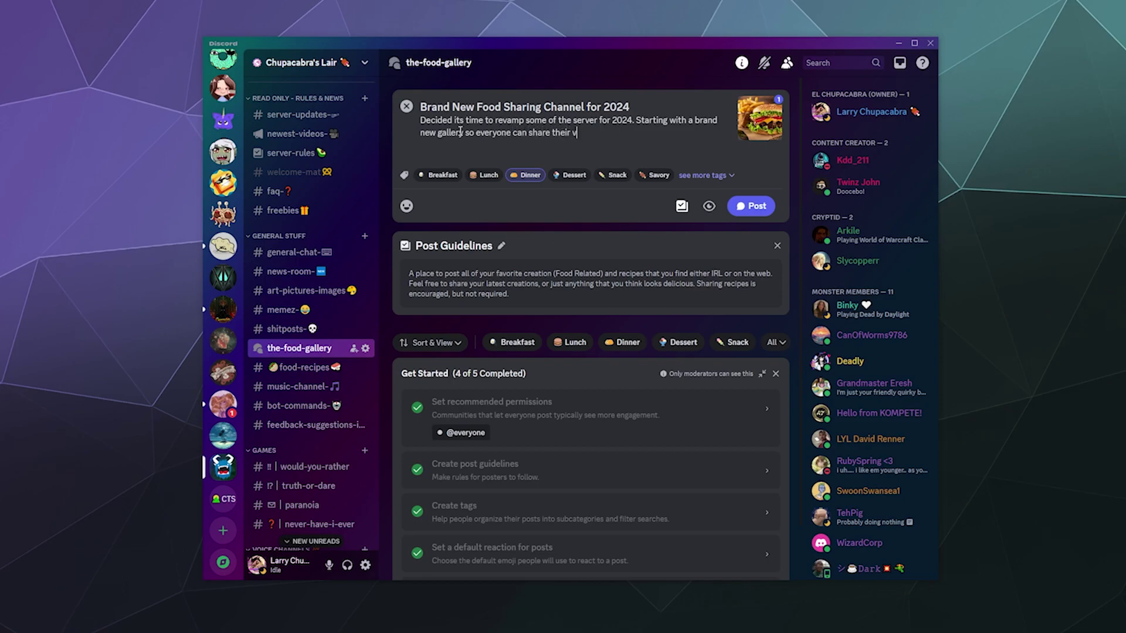
pyautogui.write('ite recipes, creations, and food')
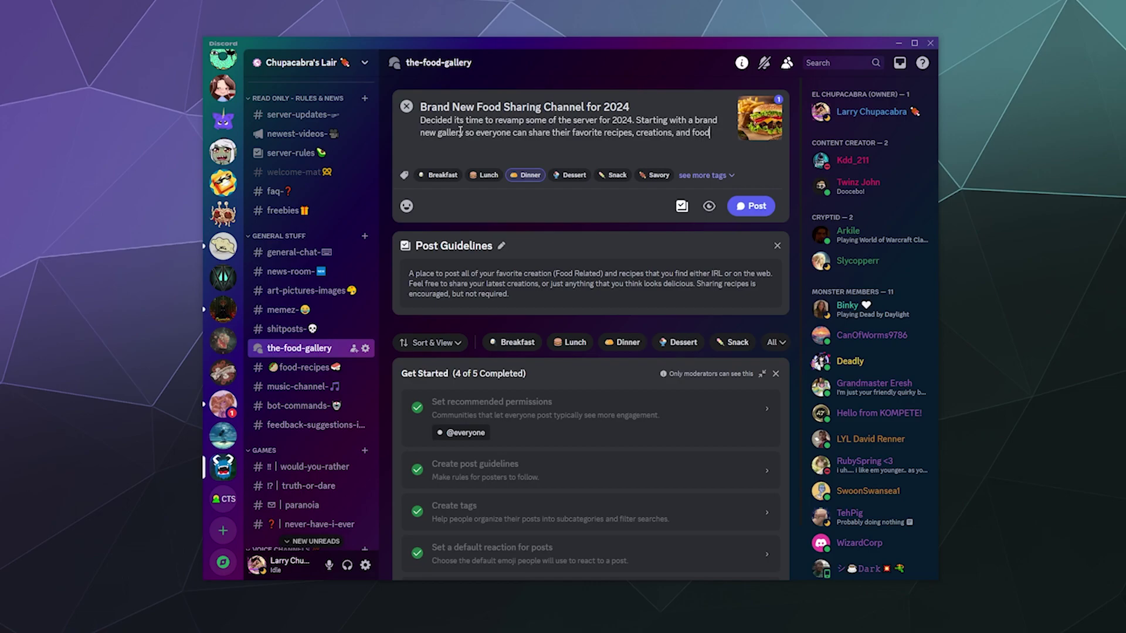
pyautogui.write('s that they think are just delicious.')
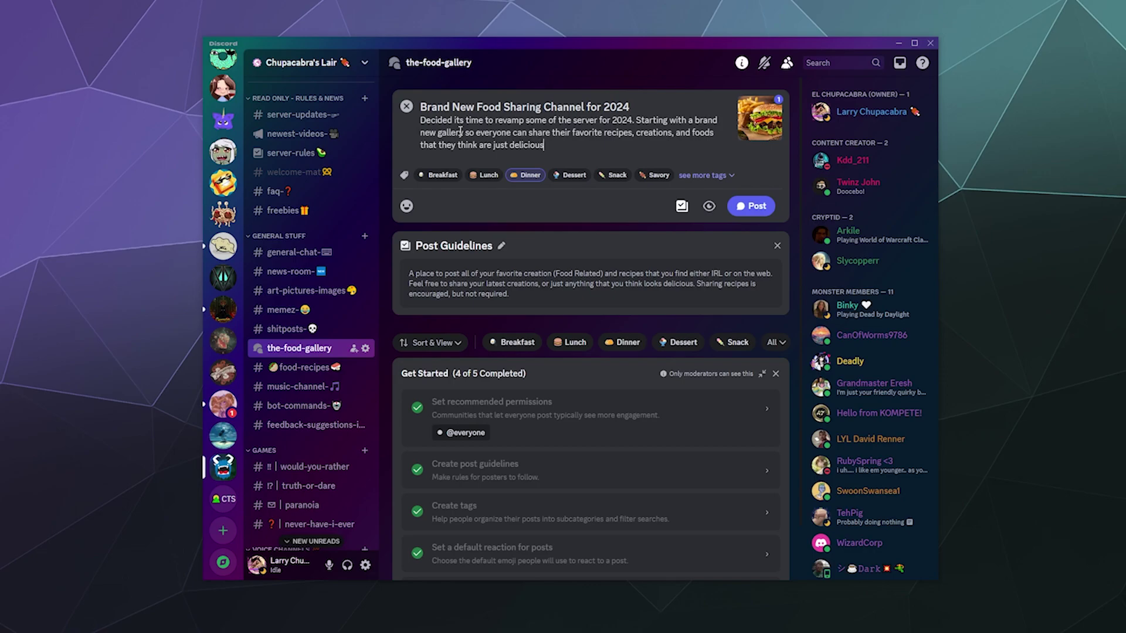
# - Add a separate paragraph "And I need a good example for a tutorial on how to create one of these forums." and publish the post
pyautogui.hotkey('shift', 'Return')
pyautogui.hotkey('shift', 'Return')
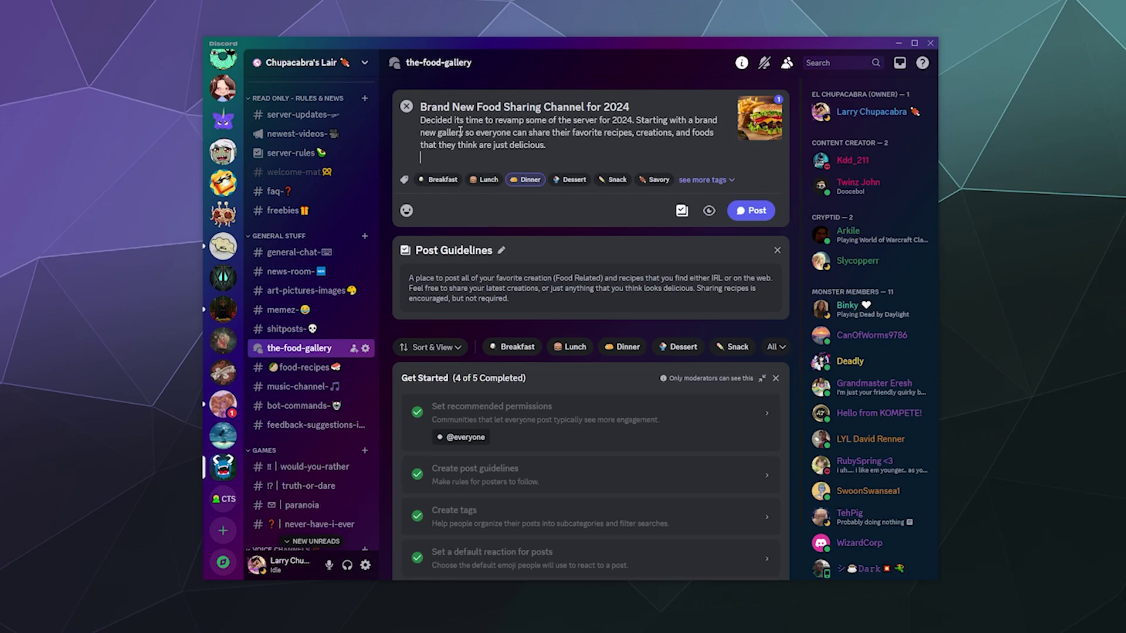
pyautogui.write('And I need a good')
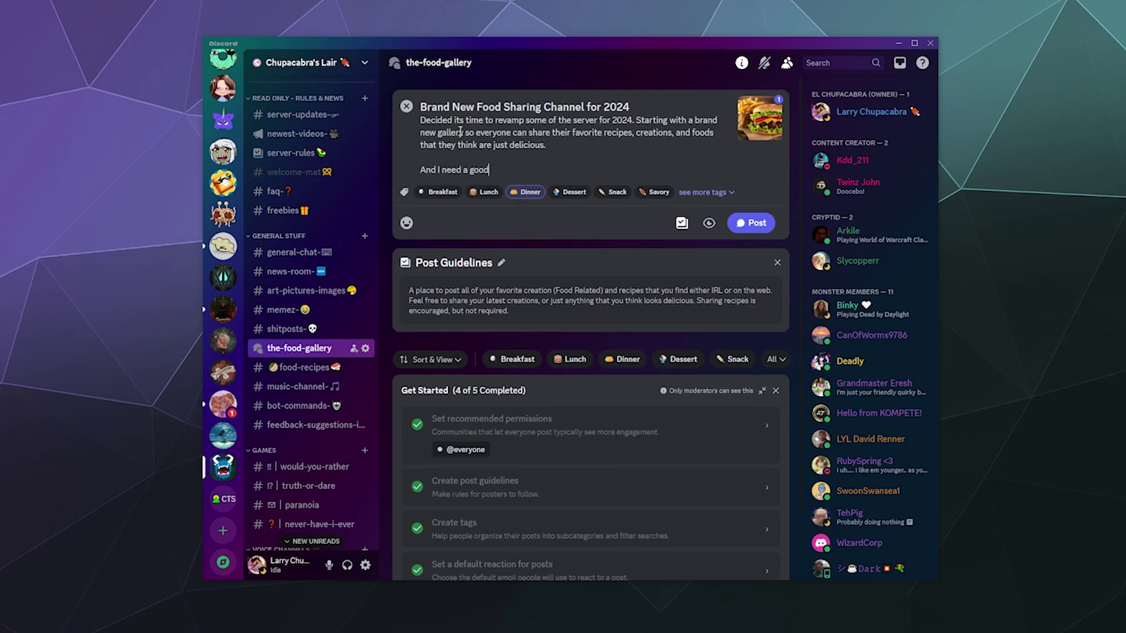
pyautogui.write(' example for a tutorial on how to creat')
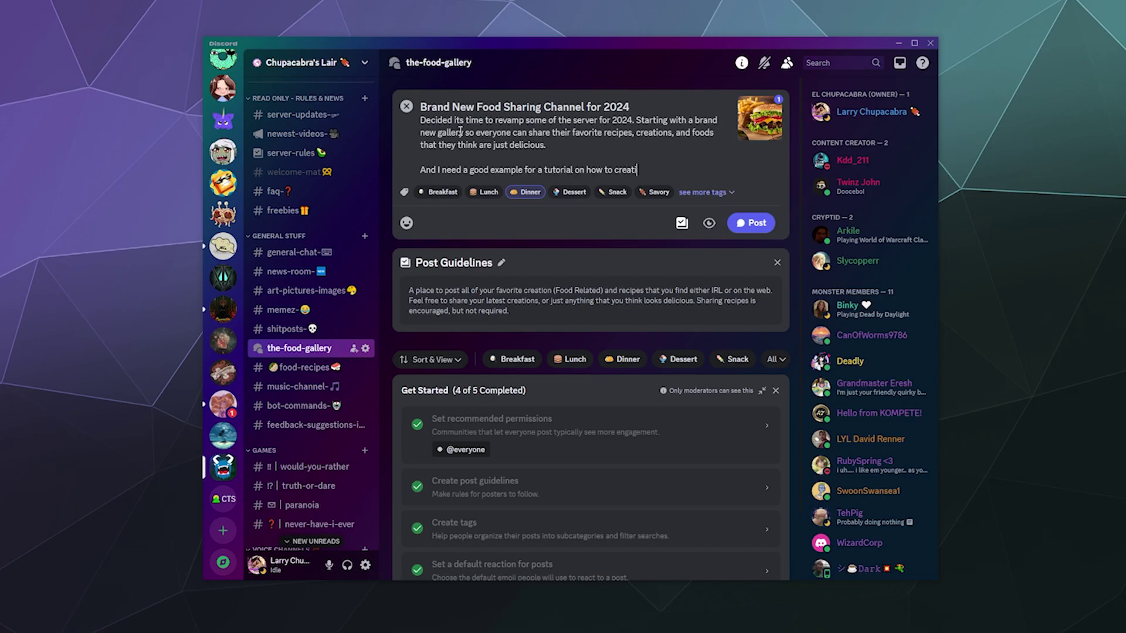
pyautogui.write('e one of these forums.')
pyautogui.click(762, 230)
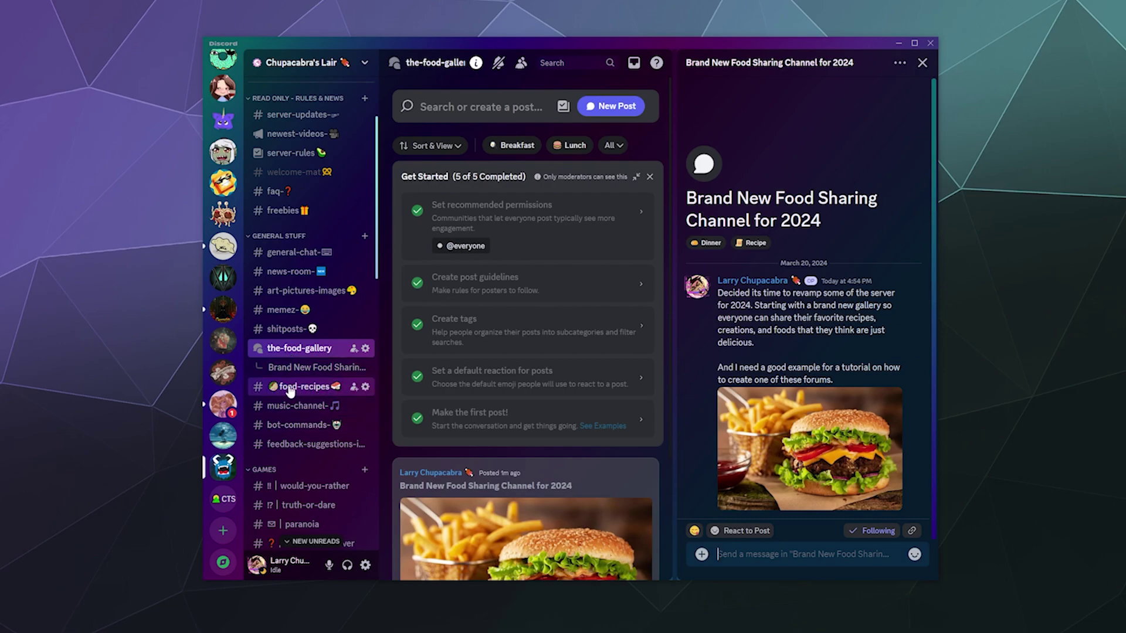
# - Move the old food-recipes channel out of General Stuff into the Private Stuff & Recording category
pyautogui.moveTo(296, 391)
pyautogui.mouseDown()
pyautogui.moveTo(307, 562)
pyautogui.moveTo(299, 393)
pyautogui.mouseUp()
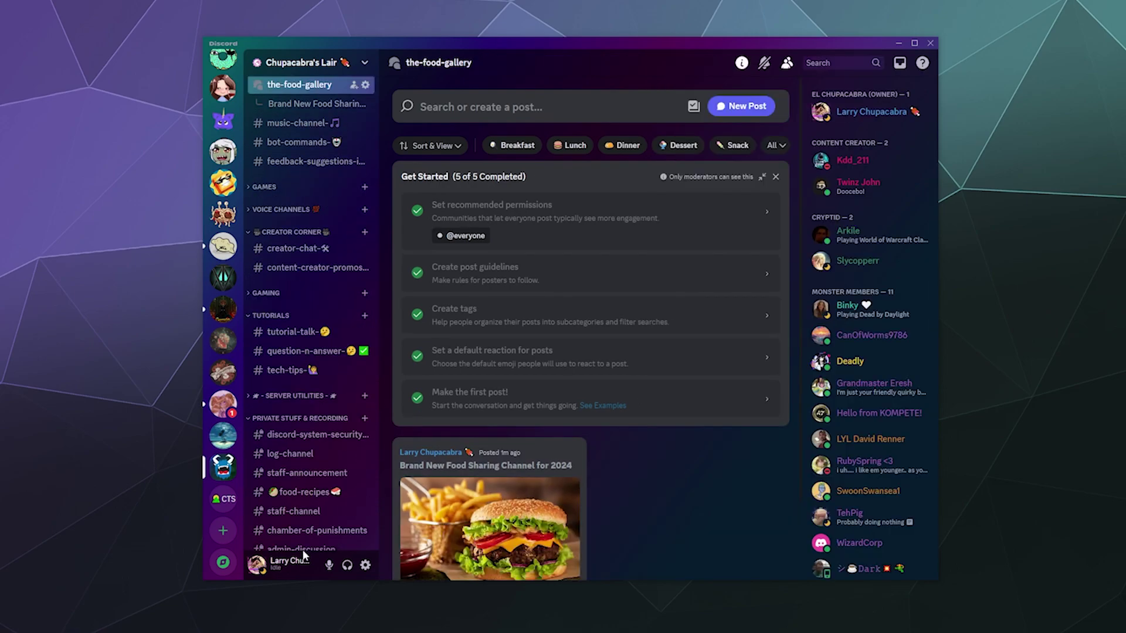
pyautogui.moveTo(305, 498)
pyautogui.mouseDown()
pyautogui.moveTo(309, 306)
pyautogui.moveTo(313, 431)
pyautogui.moveTo(295, 508)
pyautogui.mouseUp()
pyautogui.scroll(10, 295, 508)
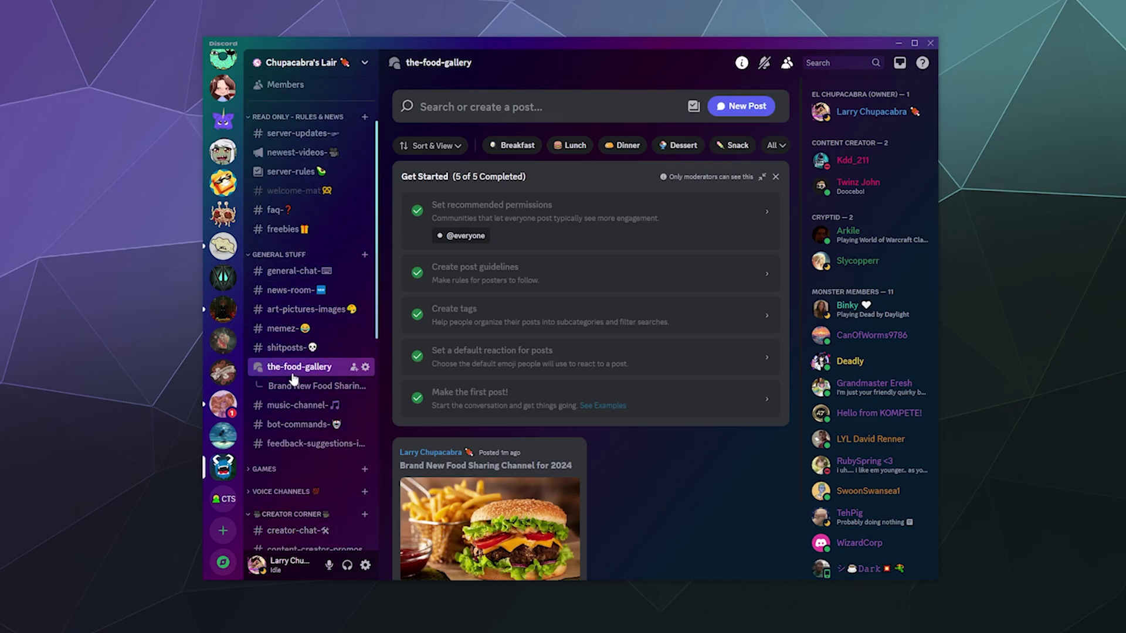
pyautogui.scroll(-2, 582, 341)
pyautogui.scroll(2, 582, 343)
# - Dismiss the forum's Get Started checklist and open the new food sharing post in full view
pyautogui.click(775, 176)
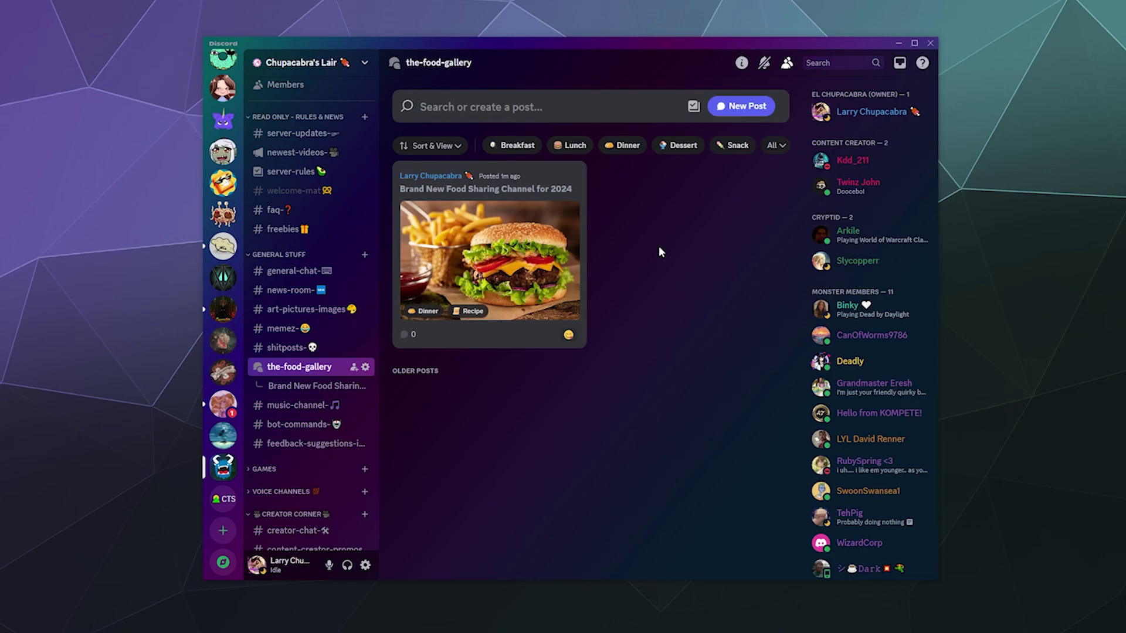
pyautogui.click(573, 181)
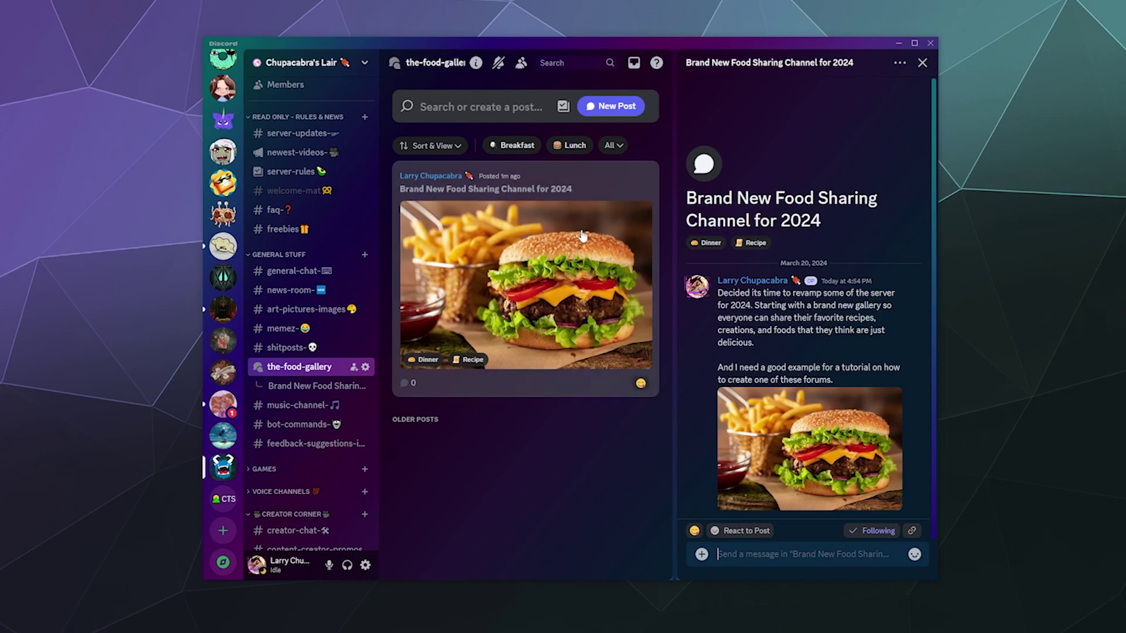
pyautogui.click(923, 63)
pyautogui.click(536, 188)
pyautogui.click(289, 389)
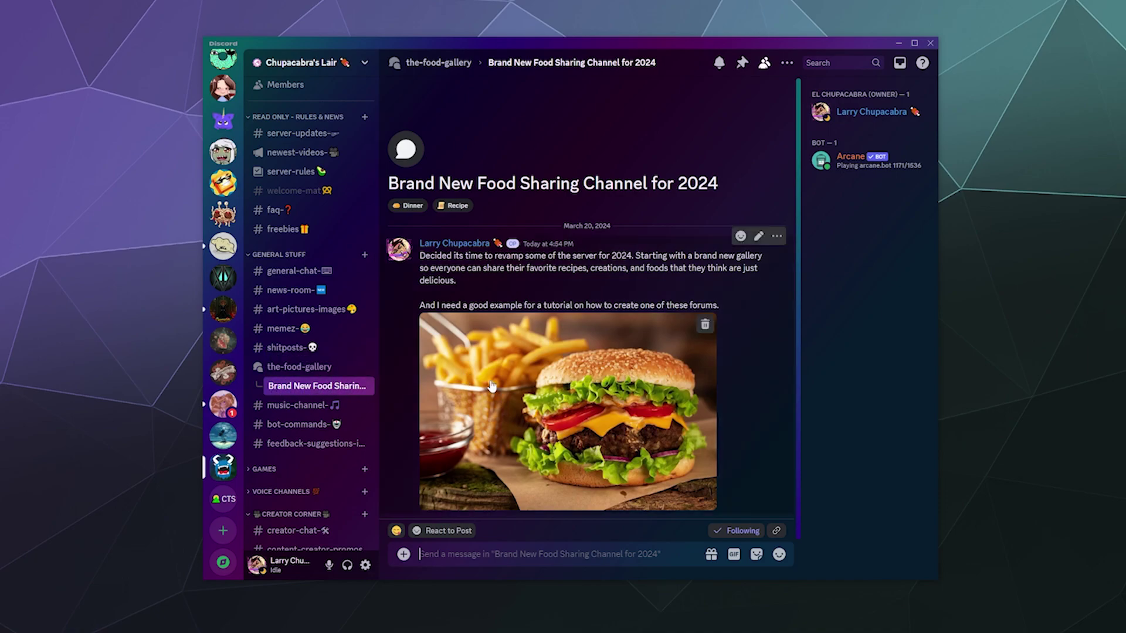
# - React to the post with the default emoji and add a second emoji reaction
pyautogui.click(462, 534)
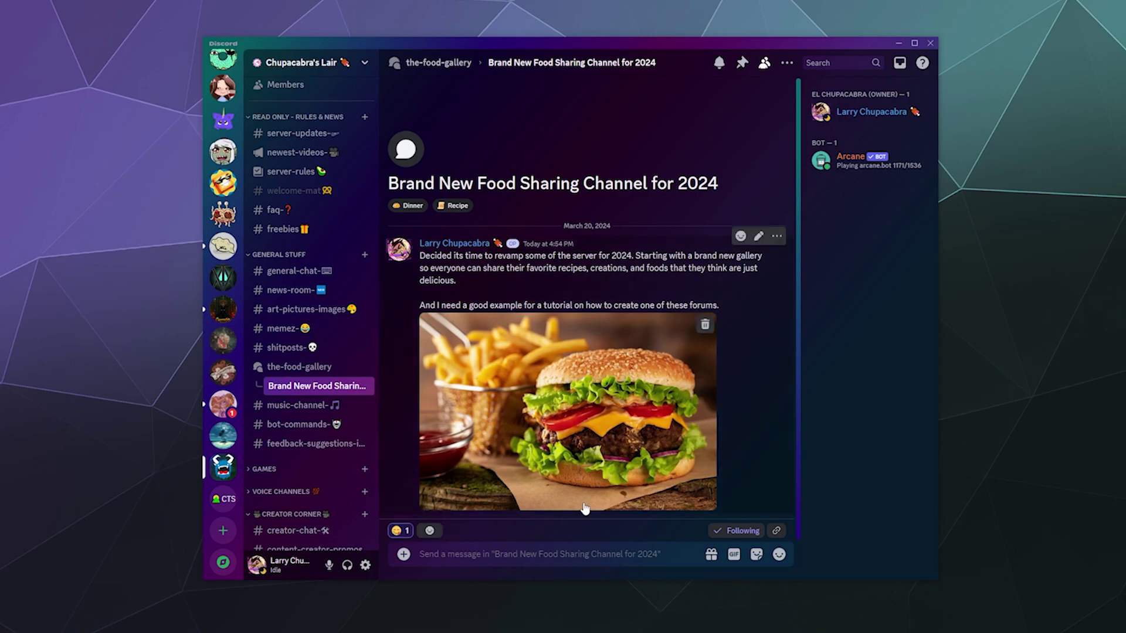
pyautogui.click(430, 530)
pyautogui.click(538, 496)
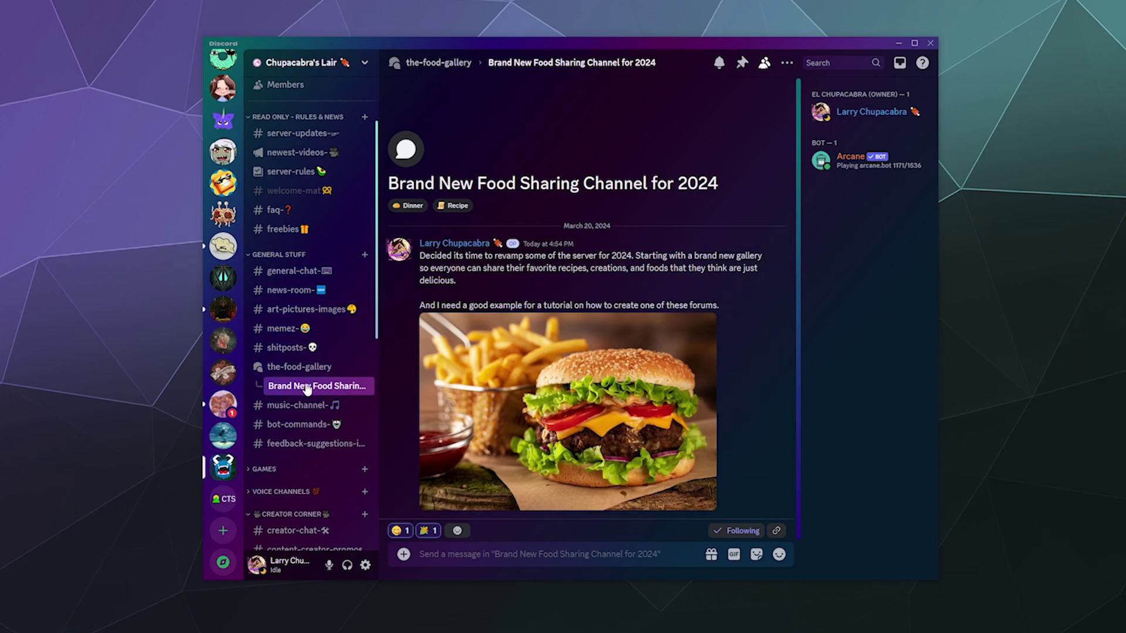
# - Unfollow the food sharing post in the-food-gallery to take it off the channel list and follow it again
pyautogui.click(296, 367)
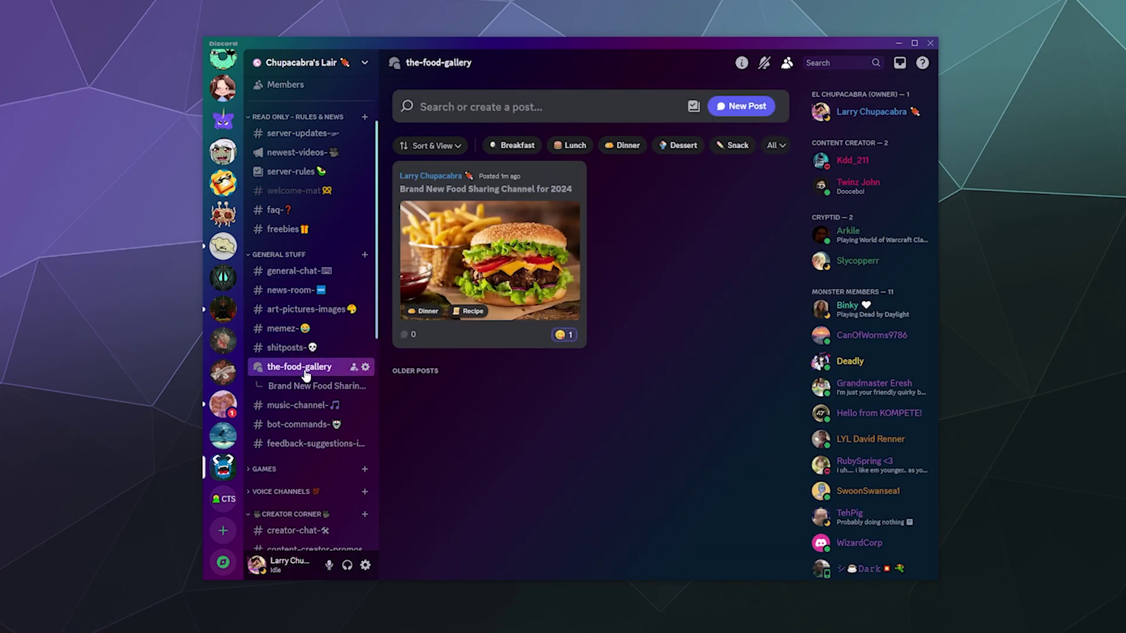
pyautogui.rightClick(499, 232)
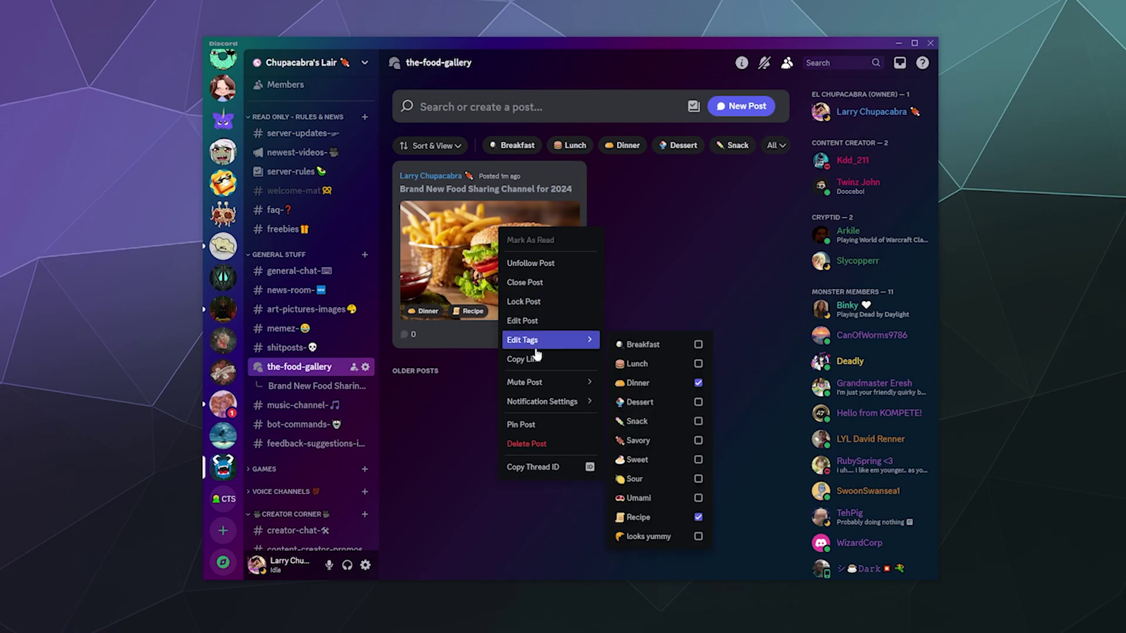
pyautogui.click(540, 265)
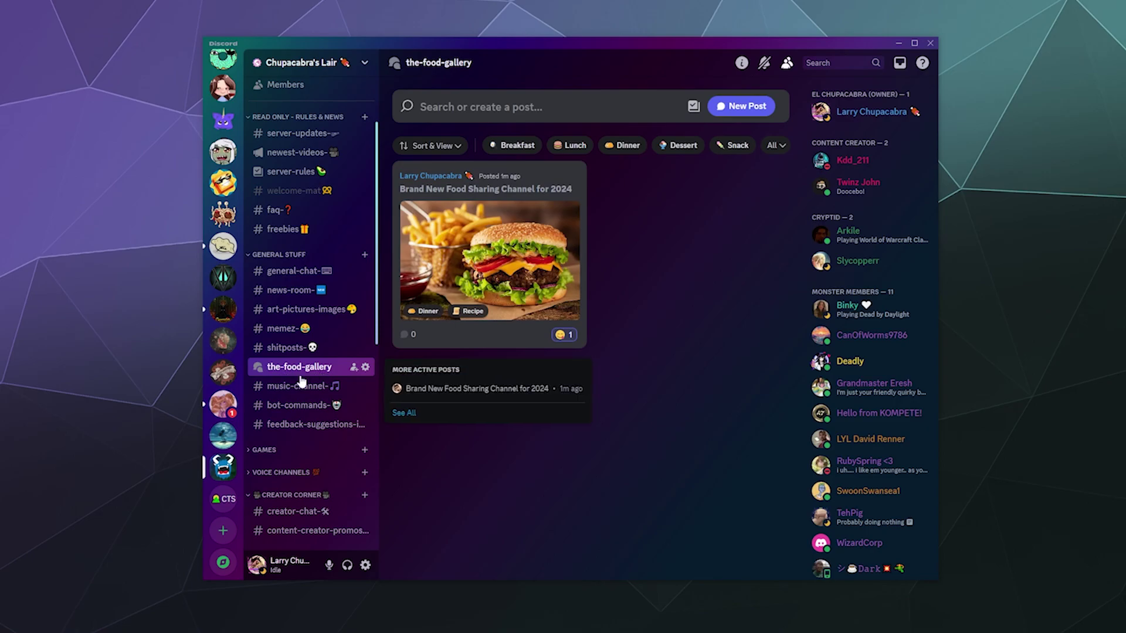
pyautogui.click(489, 248)
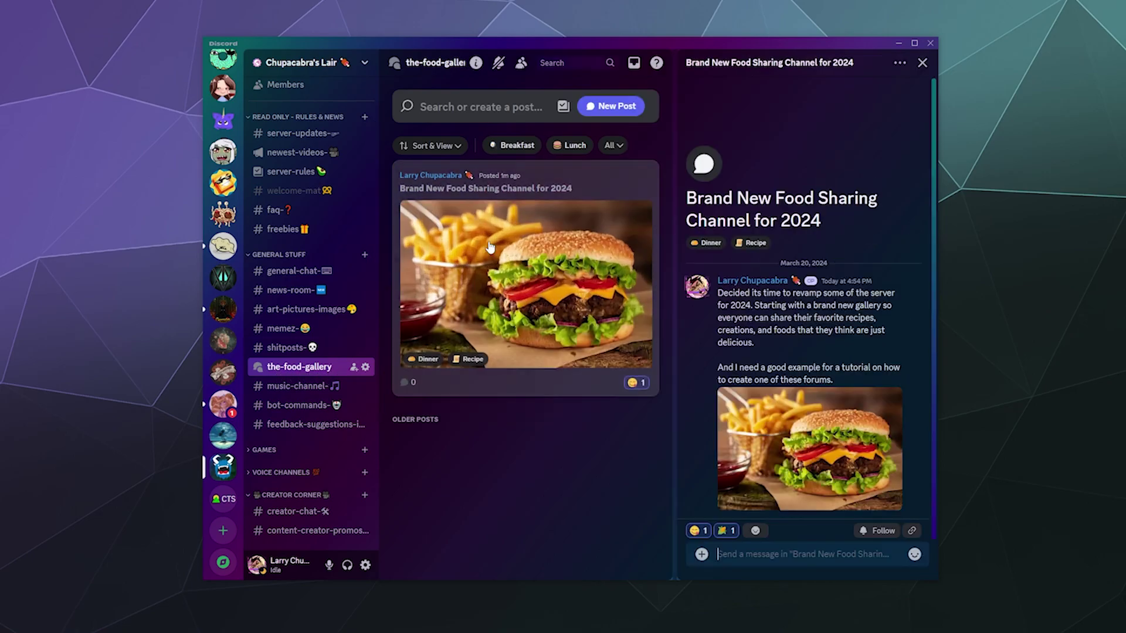
pyautogui.rightClick(530, 302)
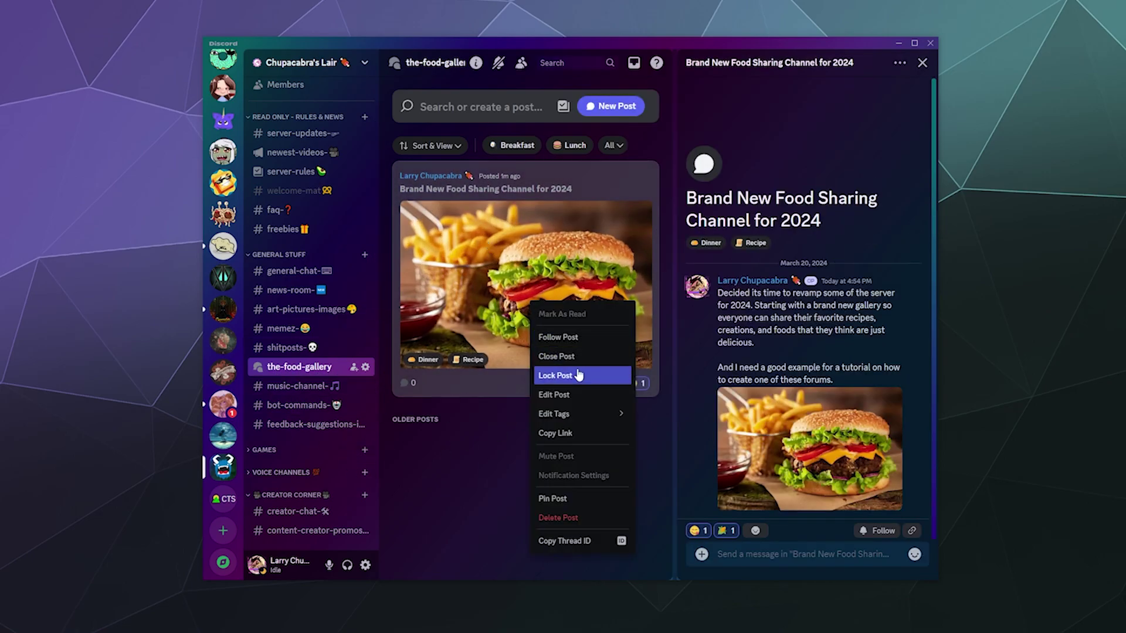
pyautogui.click(564, 338)
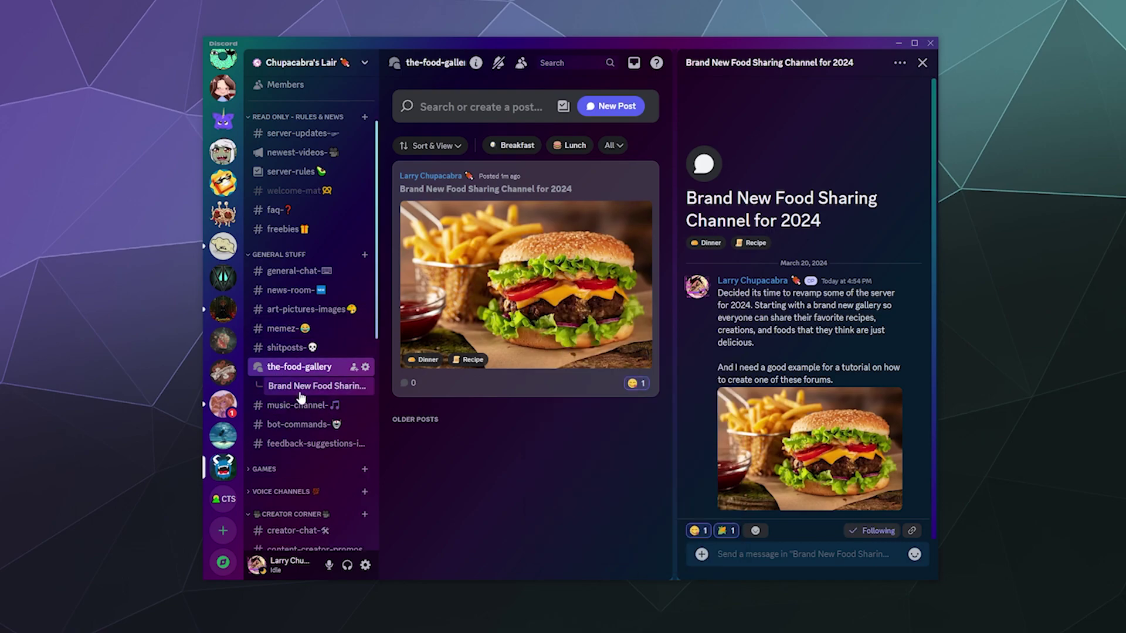
# - Open the followed post in full view and review the management options available for it
pyautogui.click(300, 392)
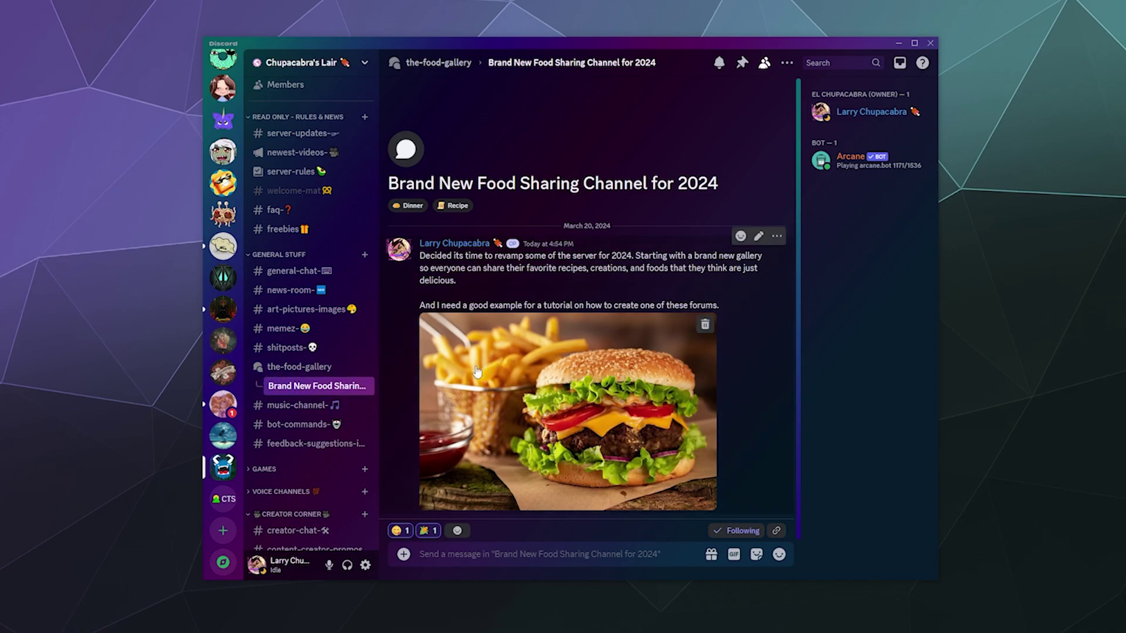
pyautogui.rightClick(276, 386)
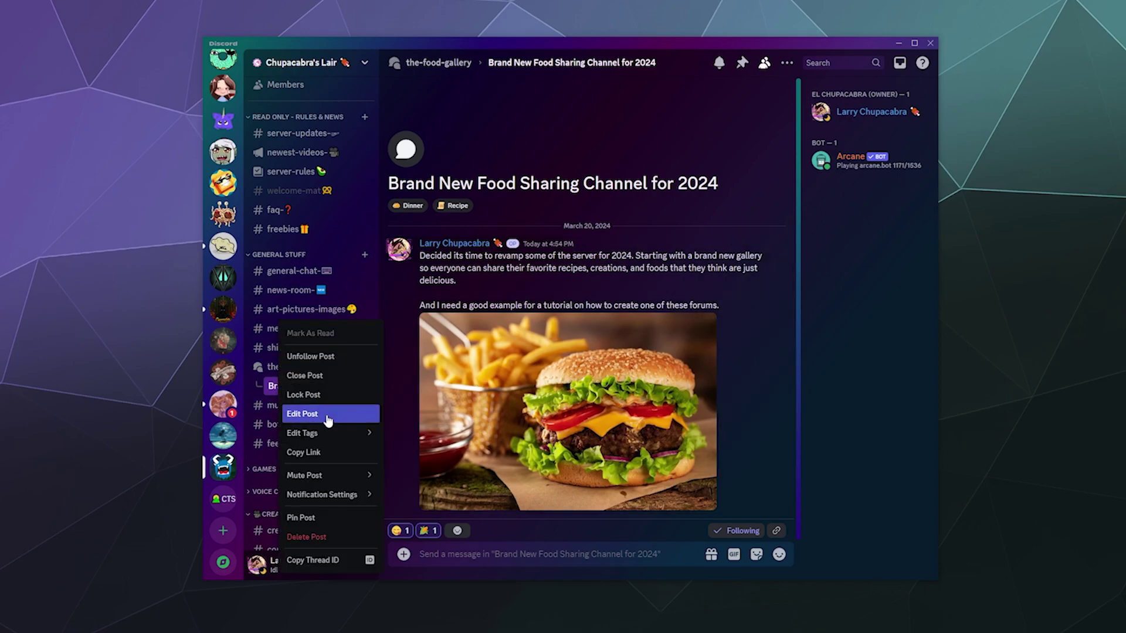
pyautogui.click(407, 424)
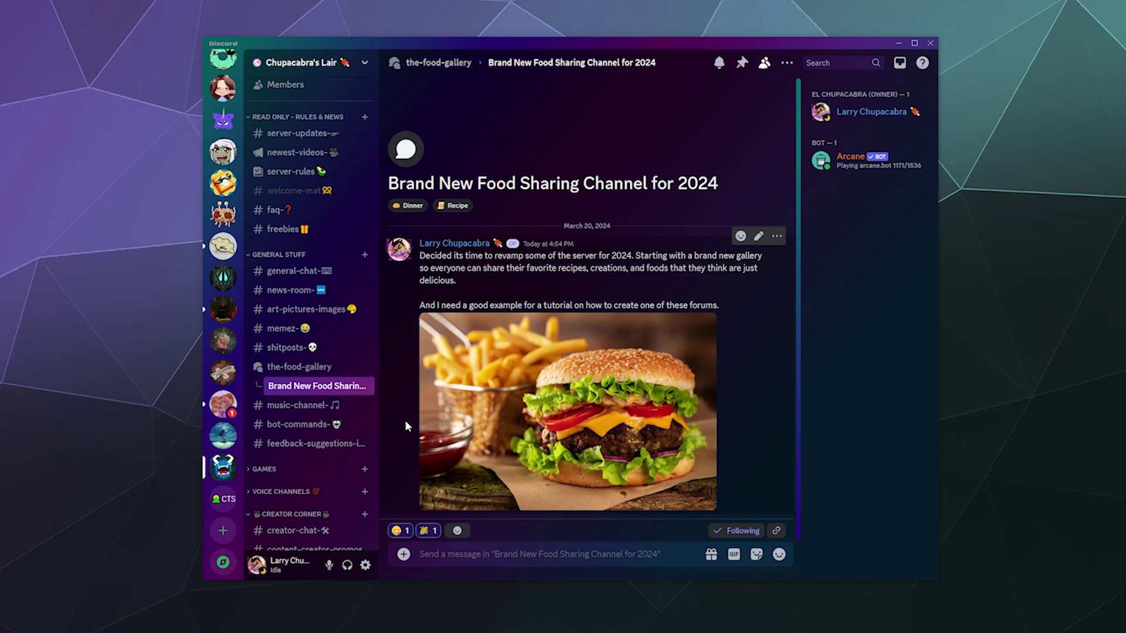